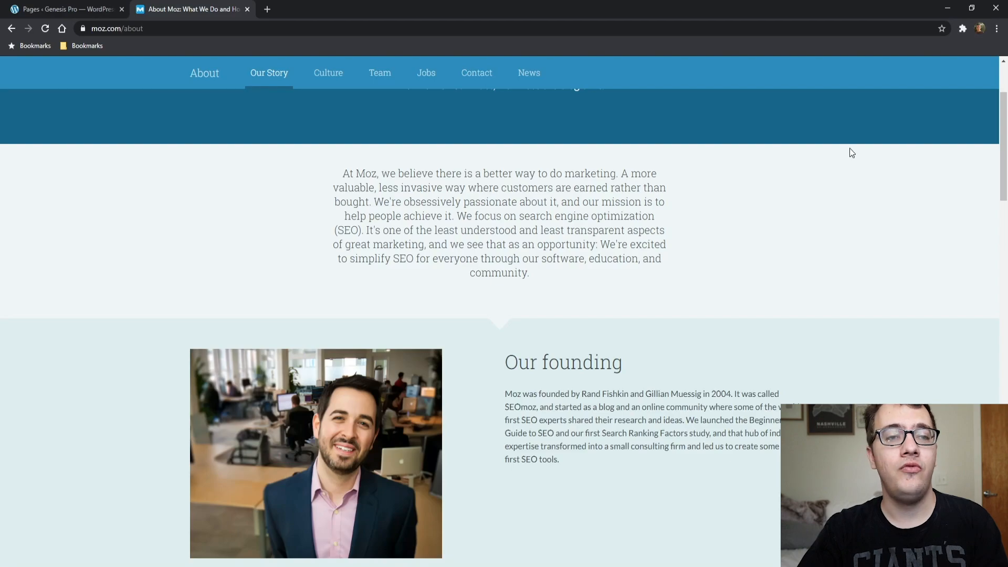
pyautogui.scroll(-9, 678, 243)
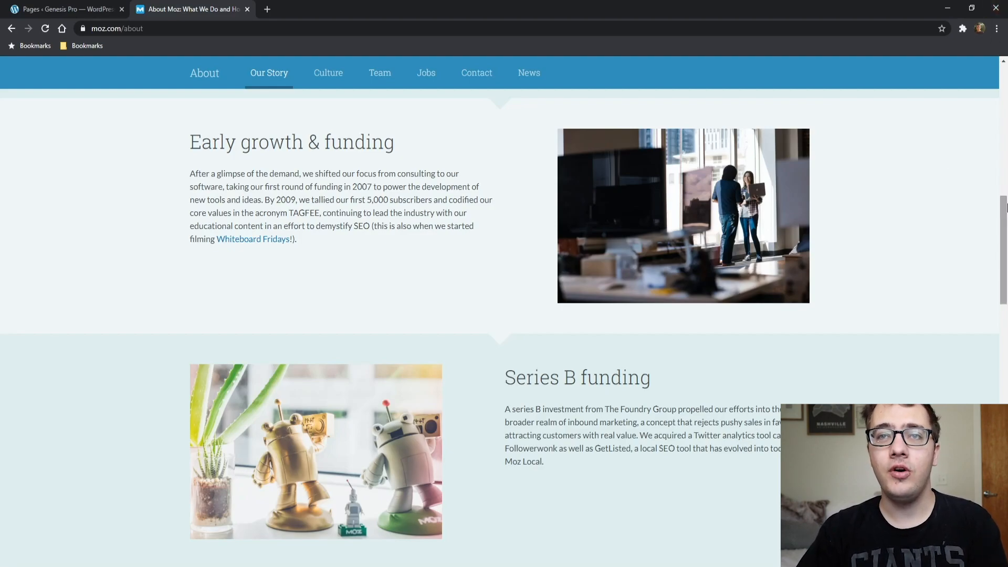
pyautogui.moveTo(1004, 205); pyautogui.dragTo(1005, 96)
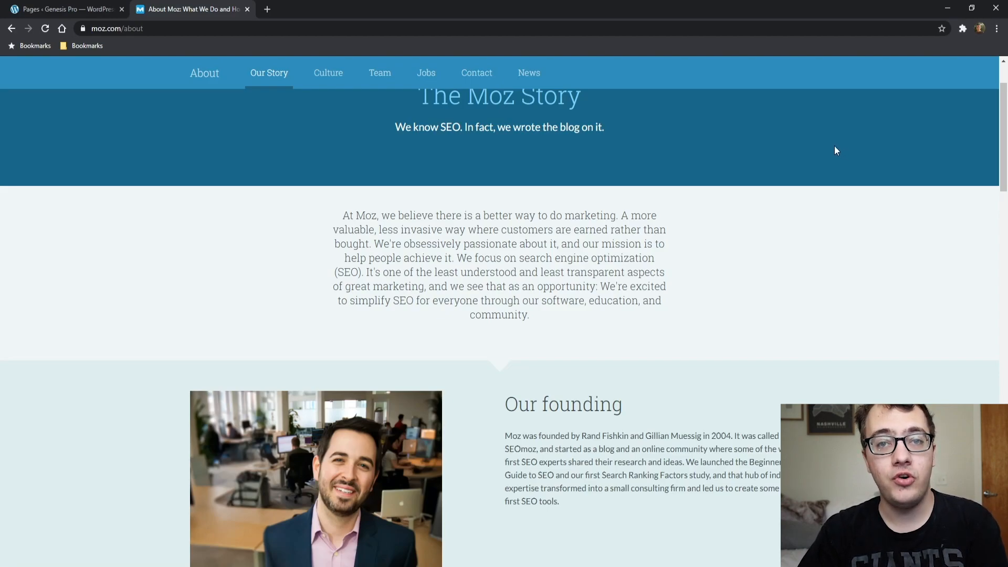
# - Switch to the WordPress admin and create a new page titled "About Us"
pyautogui.click(89, 9)
pyautogui.click(152, 95)
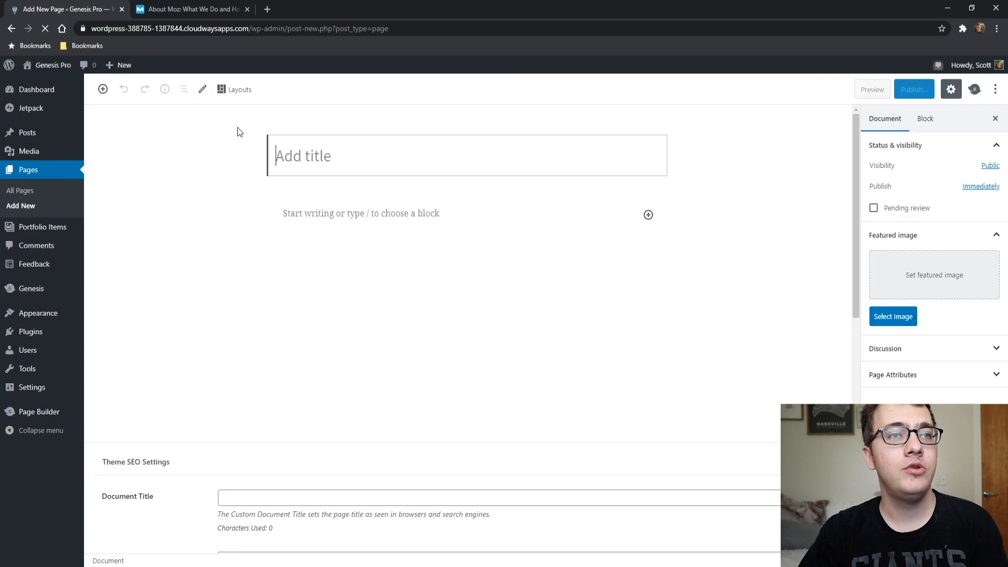
pyautogui.write('About UJs')
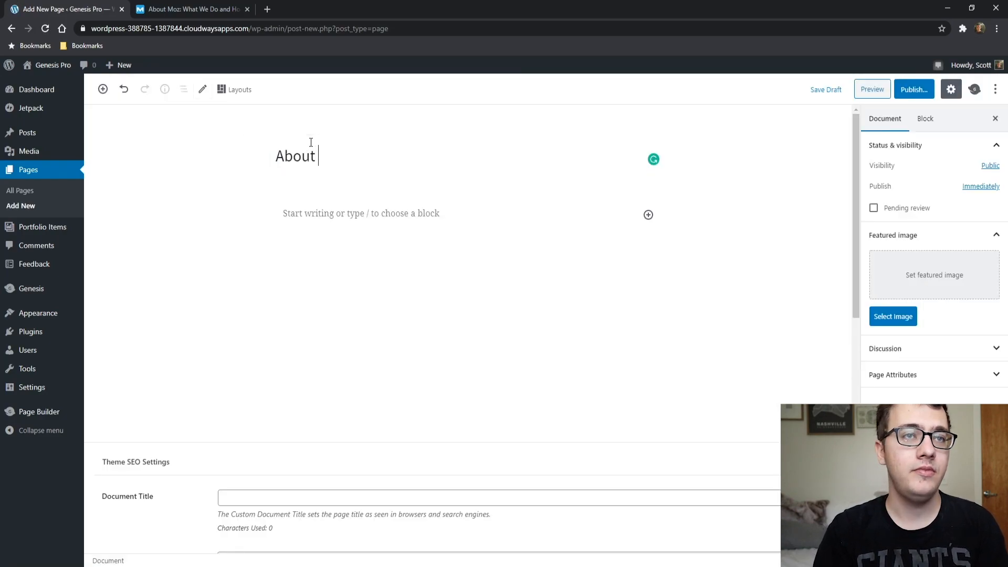
pyautogui.press('BackSpace')
pyautogui.press('BackSpace')
pyautogui.write('s')
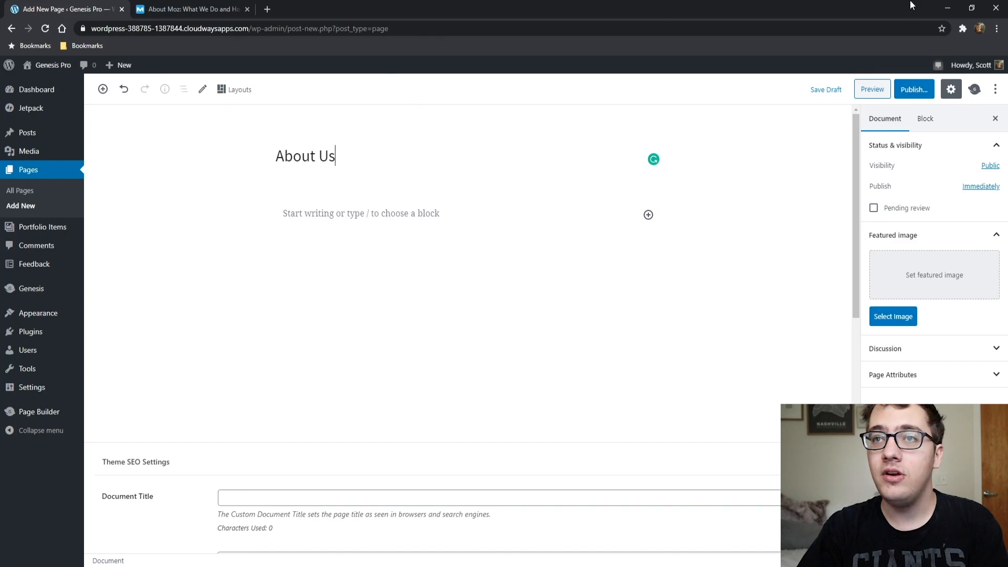
# - In the page's Genesis settings, hide the title and set the layout to Full Width Content
pyautogui.click(974, 89)
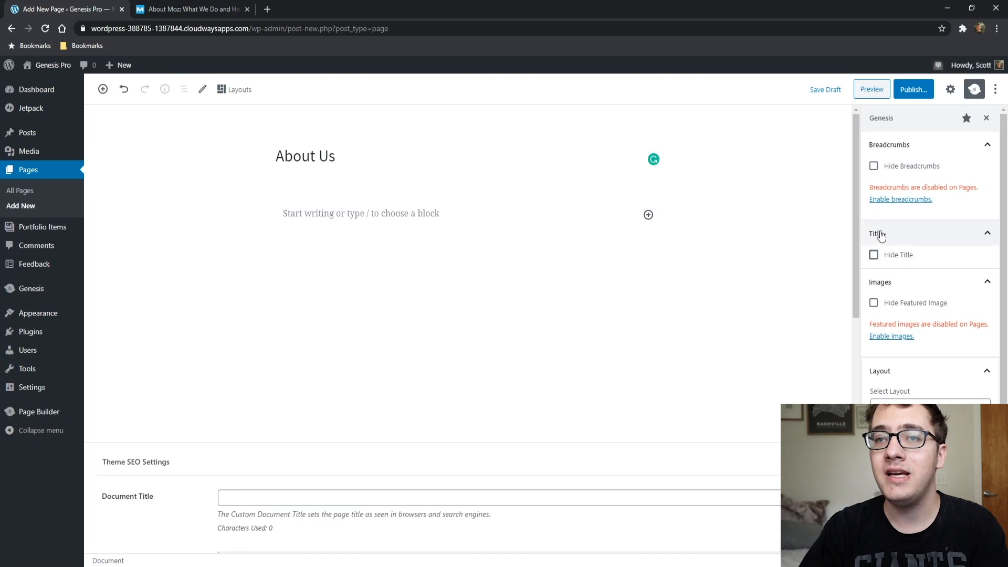
pyautogui.click(874, 255)
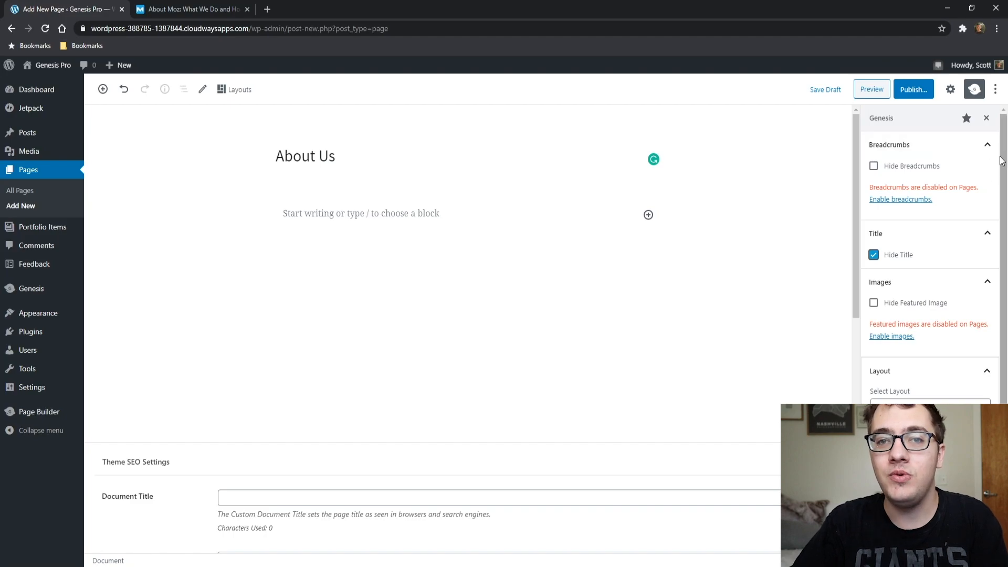
pyautogui.moveTo(1003, 167); pyautogui.dragTo(1005, 204)
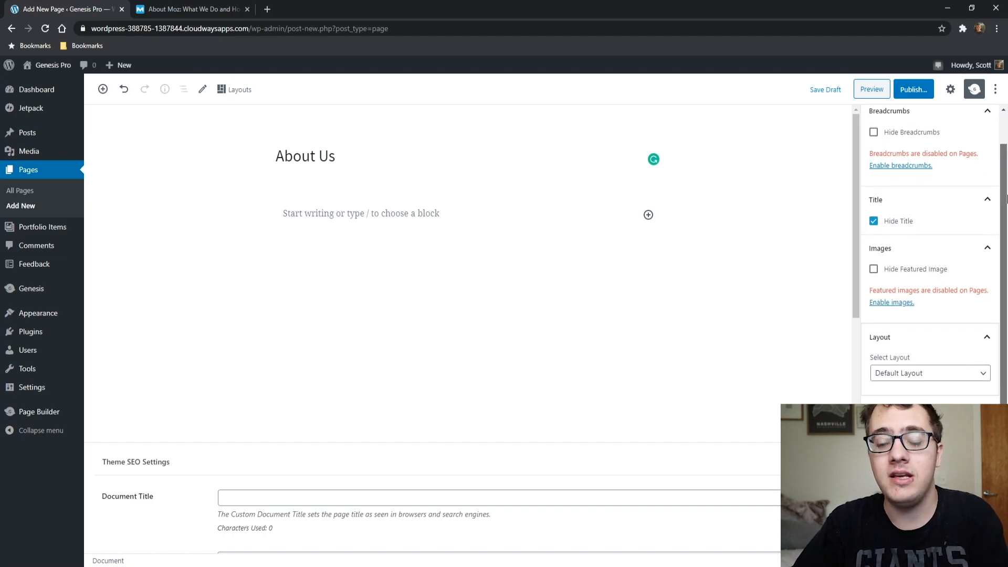
pyautogui.click(928, 374)
pyautogui.click(924, 393)
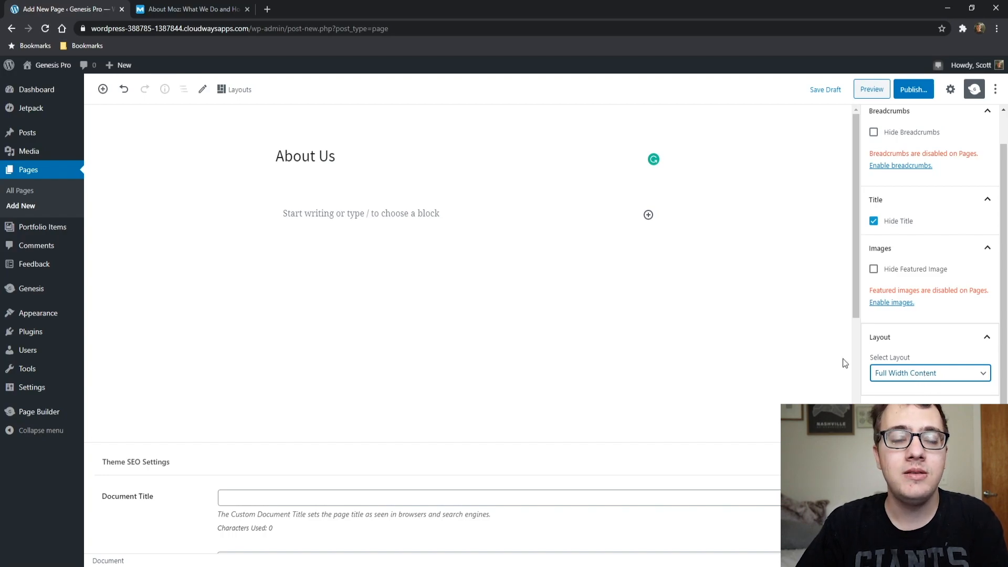
pyautogui.scroll(1, 933, 184)
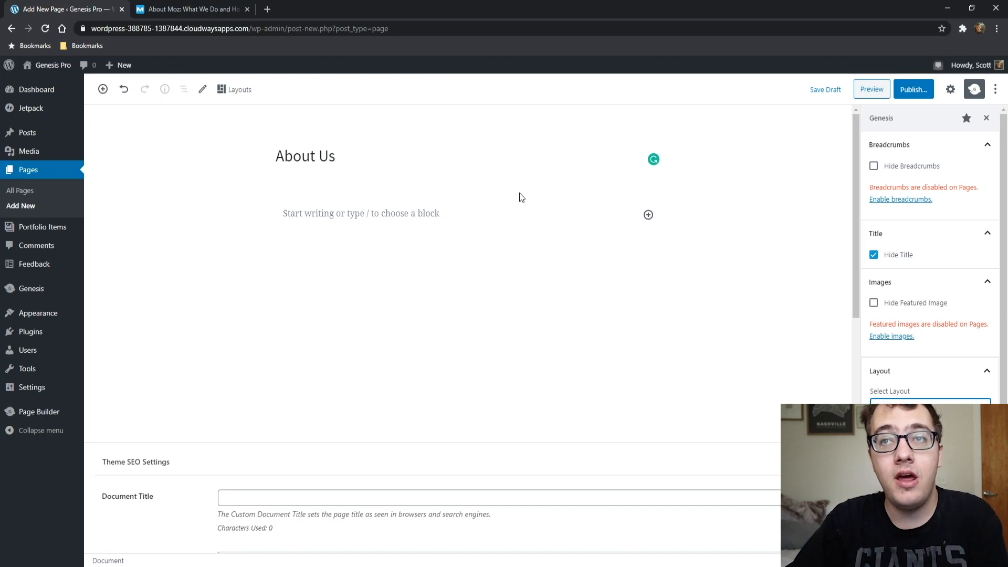
# - Add a Cover block to the page with the about.jpg image from the media library as its background
pyautogui.click(648, 215)
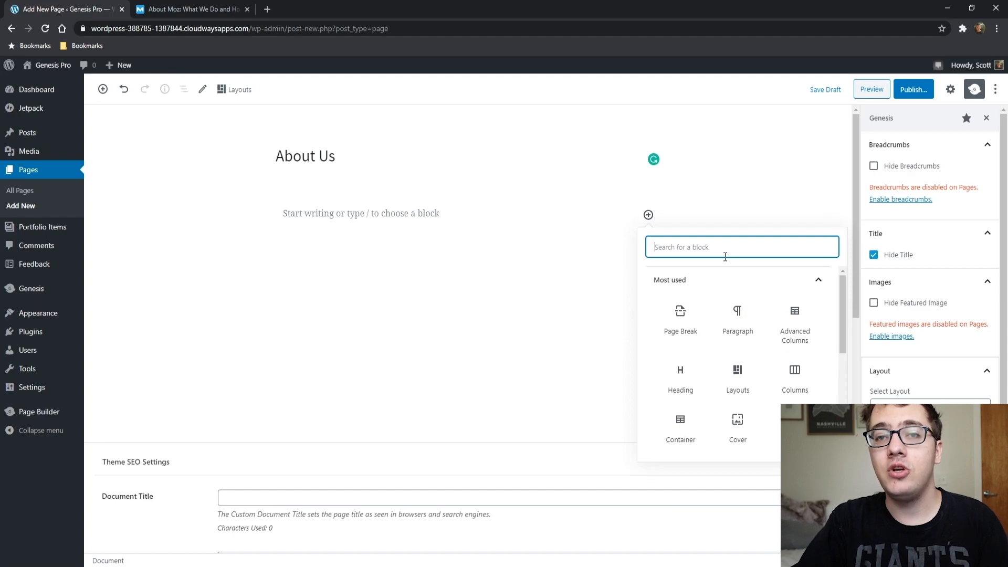
pyautogui.write('c')
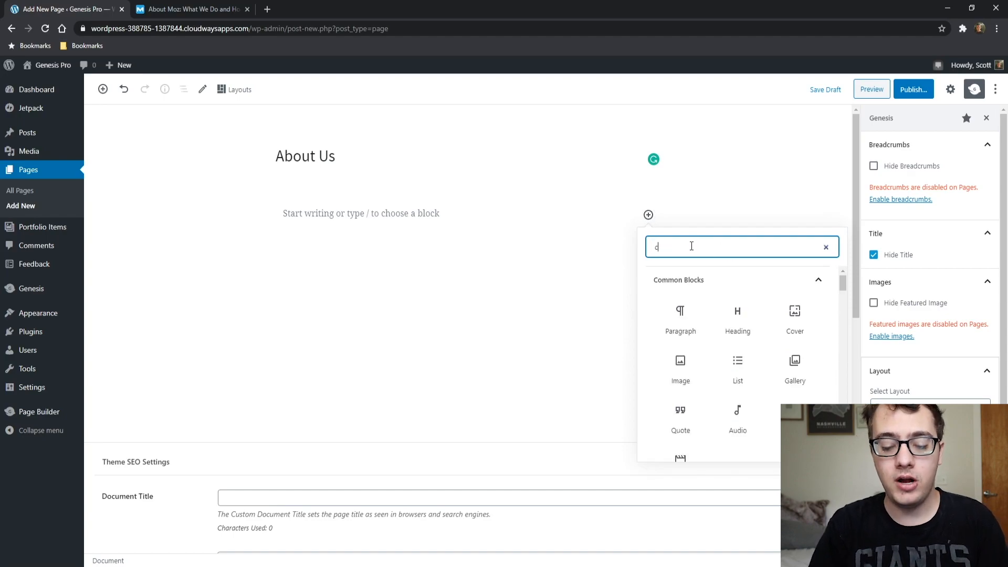
pyautogui.write('over')
pyautogui.click(680, 315)
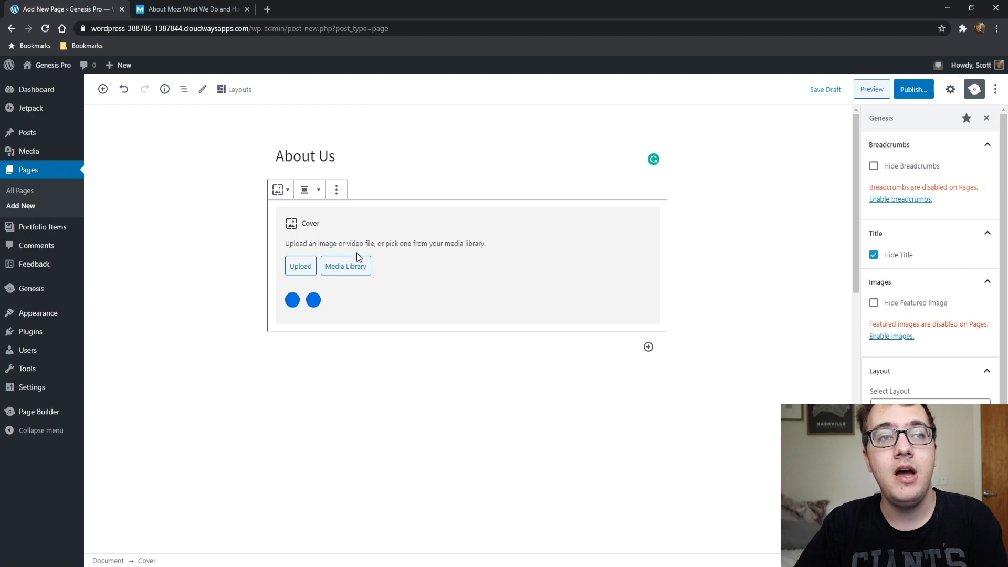
pyautogui.click(348, 266)
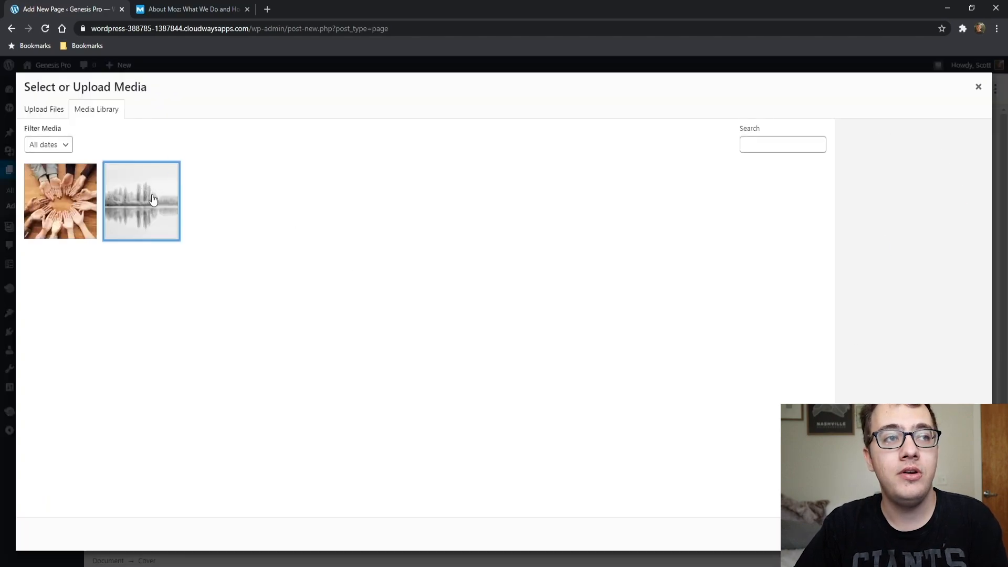
pyautogui.click(153, 199)
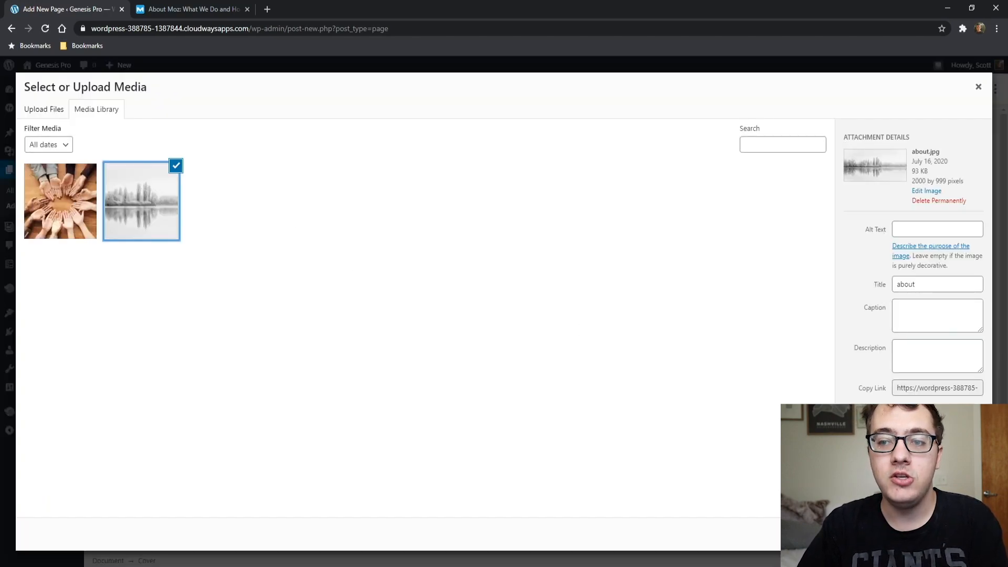
pyautogui.click(966, 534)
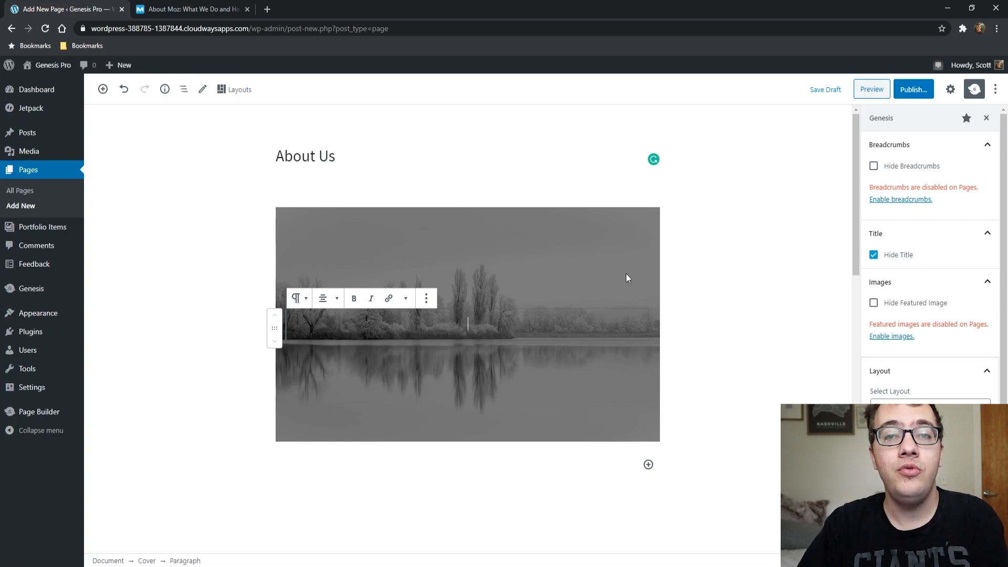
# - Set the Cover block's alignment to Full width
pyautogui.click(638, 237)
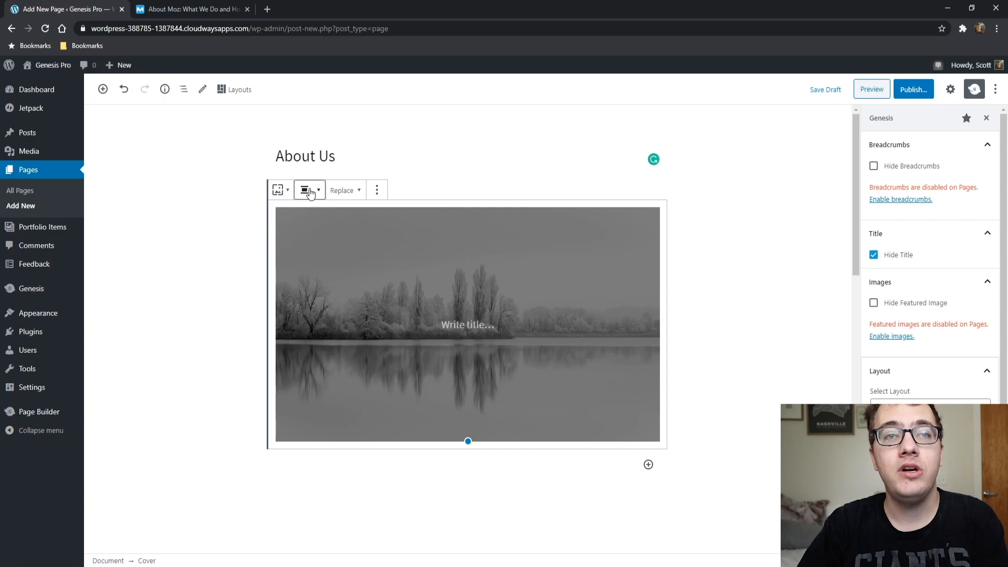
pyautogui.click(462, 328)
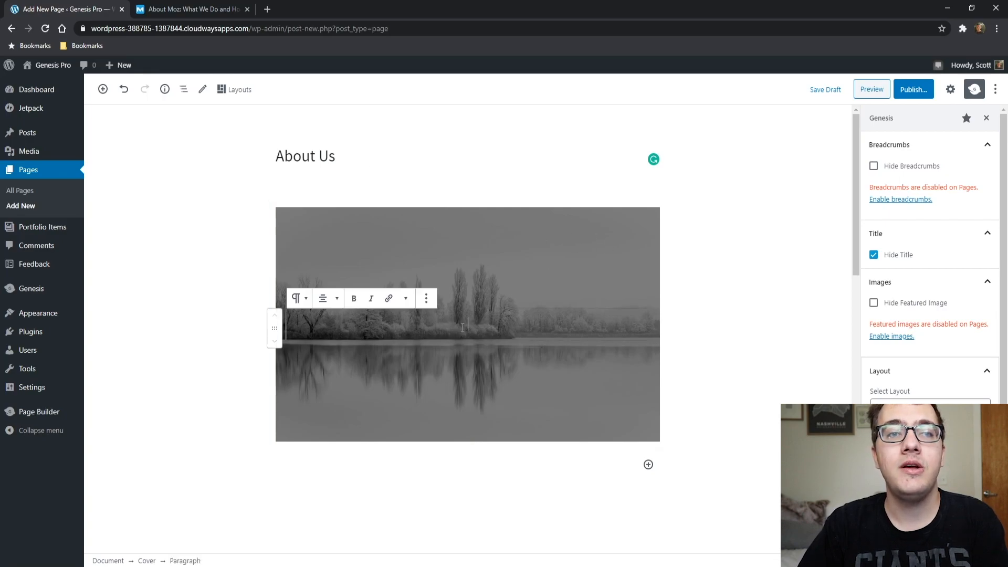
pyautogui.scroll(-1, 464, 323)
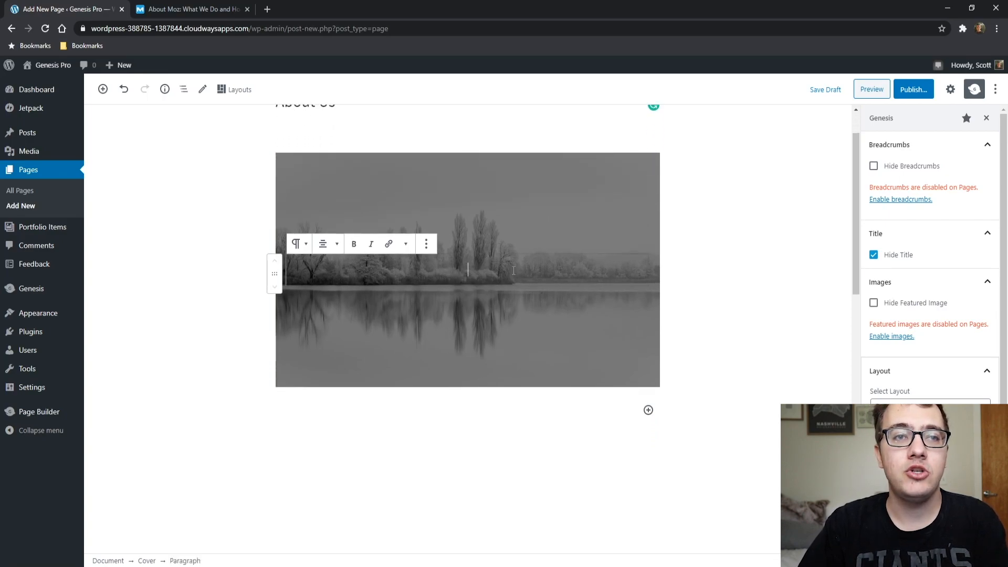
pyautogui.scroll(1, 513, 271)
pyautogui.click(619, 231)
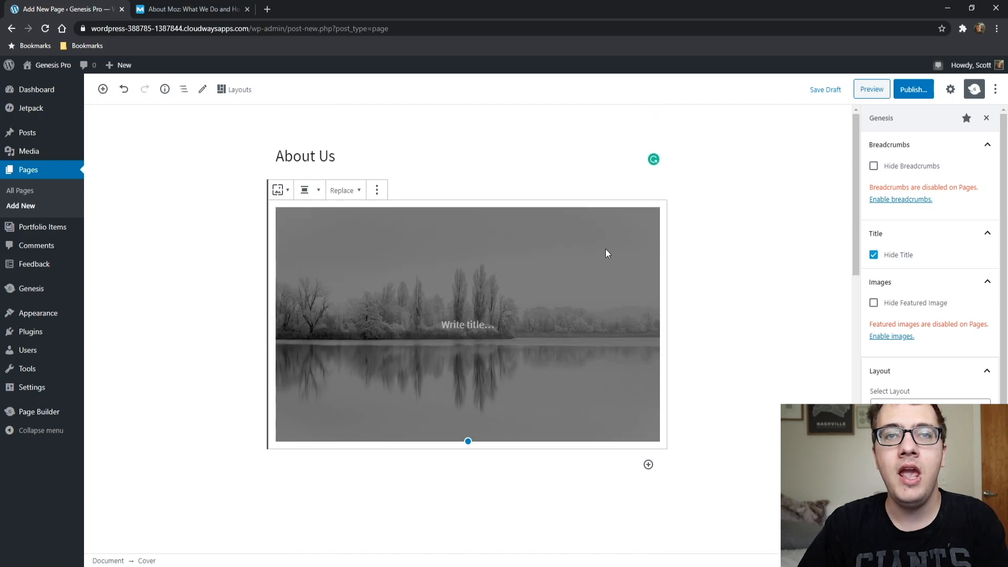
pyautogui.click(305, 190)
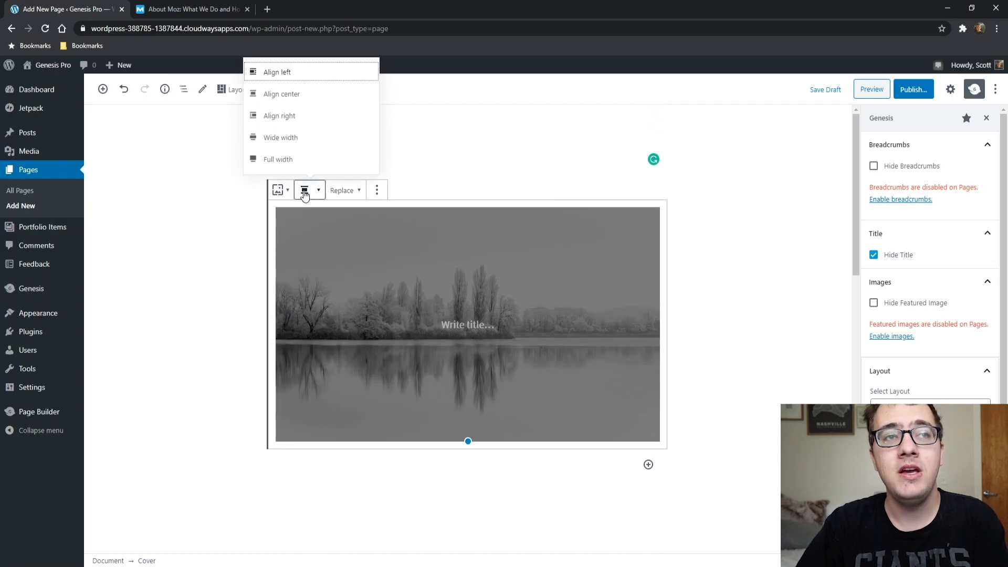
pyautogui.click(310, 157)
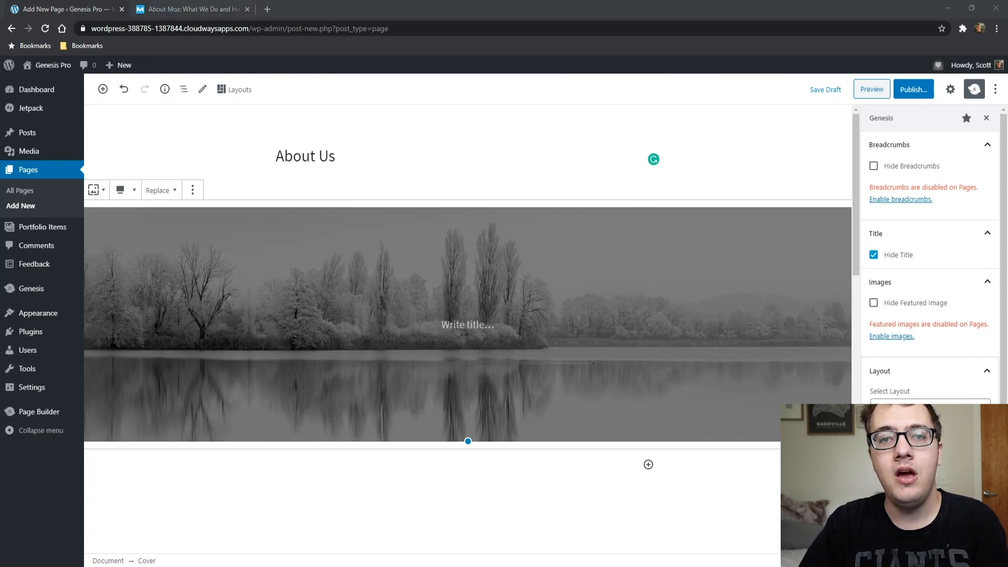
# - Try the Wide width alignment on the Cover block and return it to Full width
pyautogui.click(296, 312)
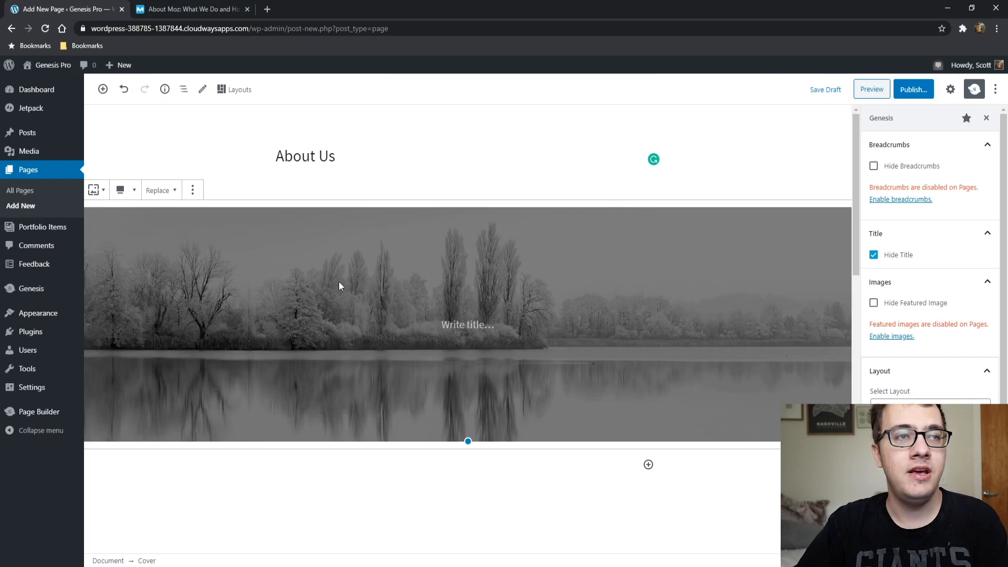
pyautogui.click(133, 191)
pyautogui.click(149, 142)
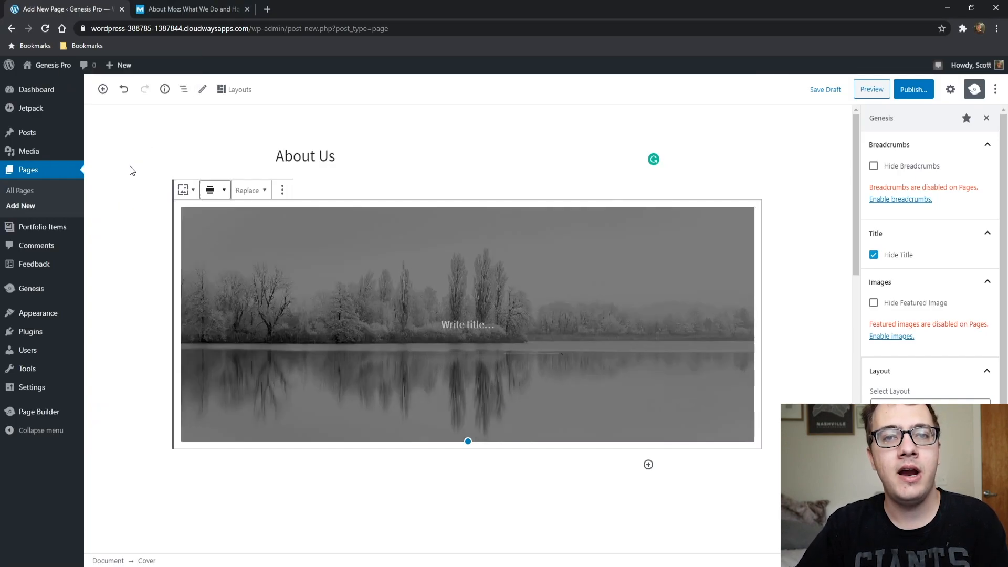
pyautogui.click(211, 195)
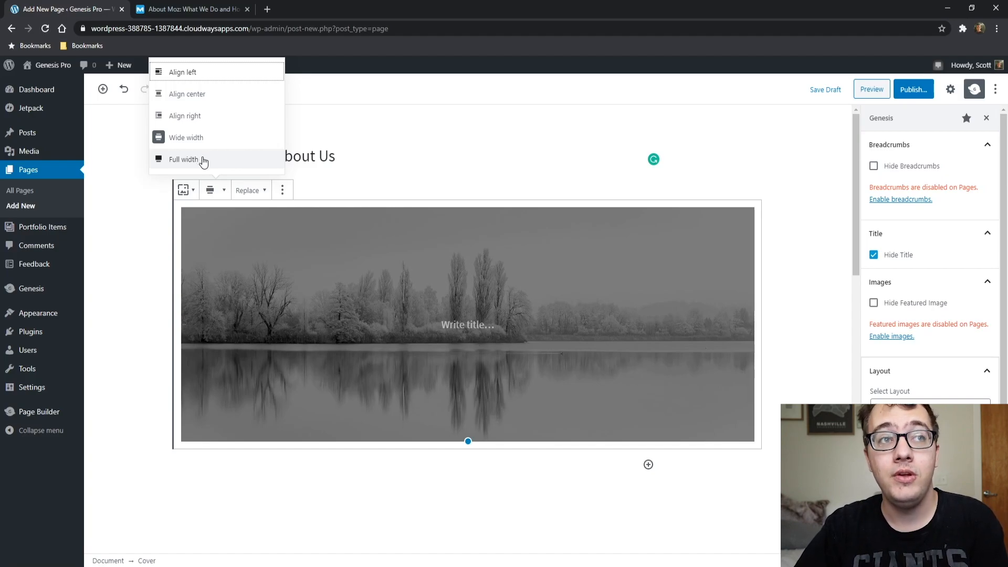
pyautogui.click(197, 159)
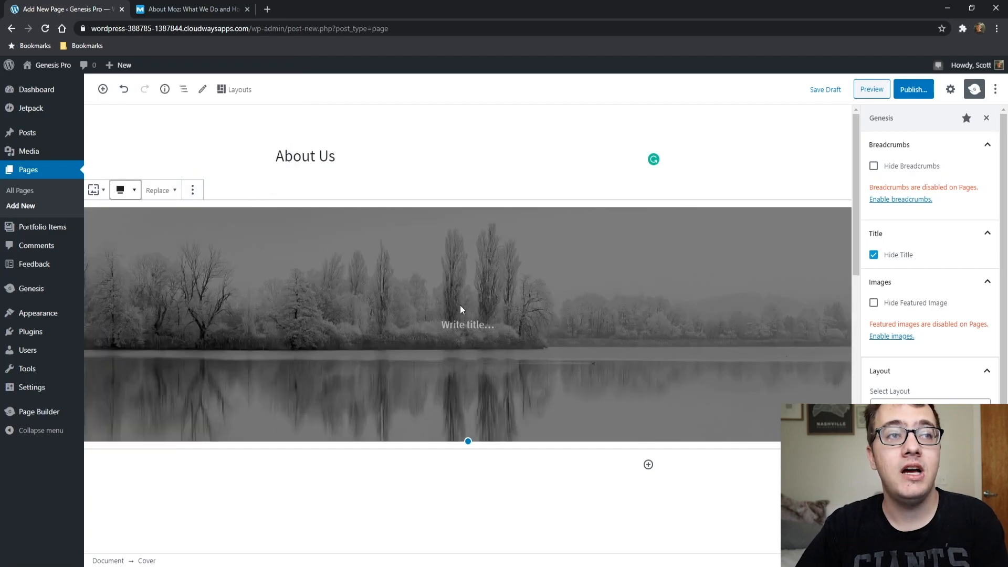
# - Transform the empty title paragraph inside the Cover block into a Heading block
pyautogui.scroll(-2, 472, 294)
pyautogui.scroll(1, 455, 231)
pyautogui.click(263, 276)
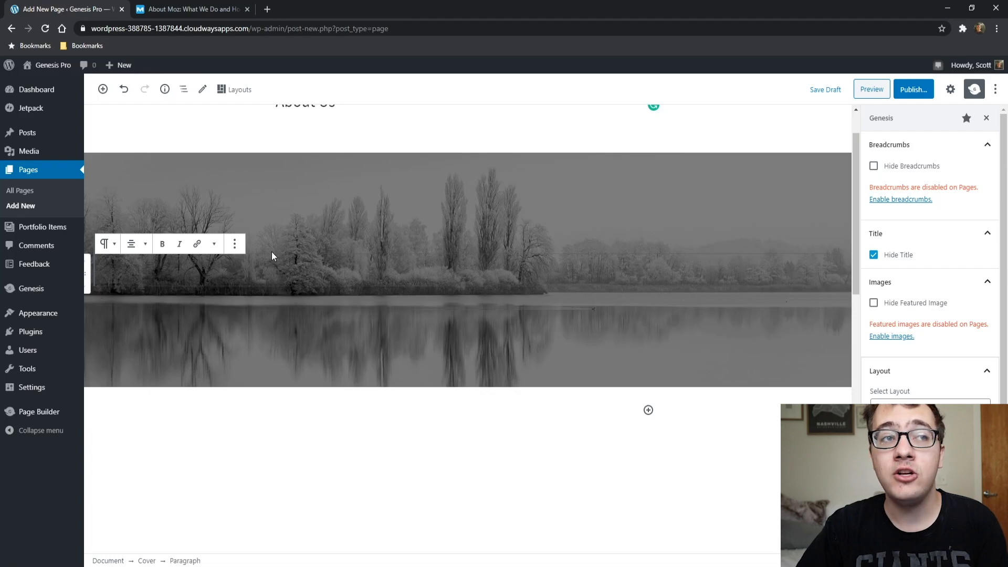
pyautogui.click(108, 246)
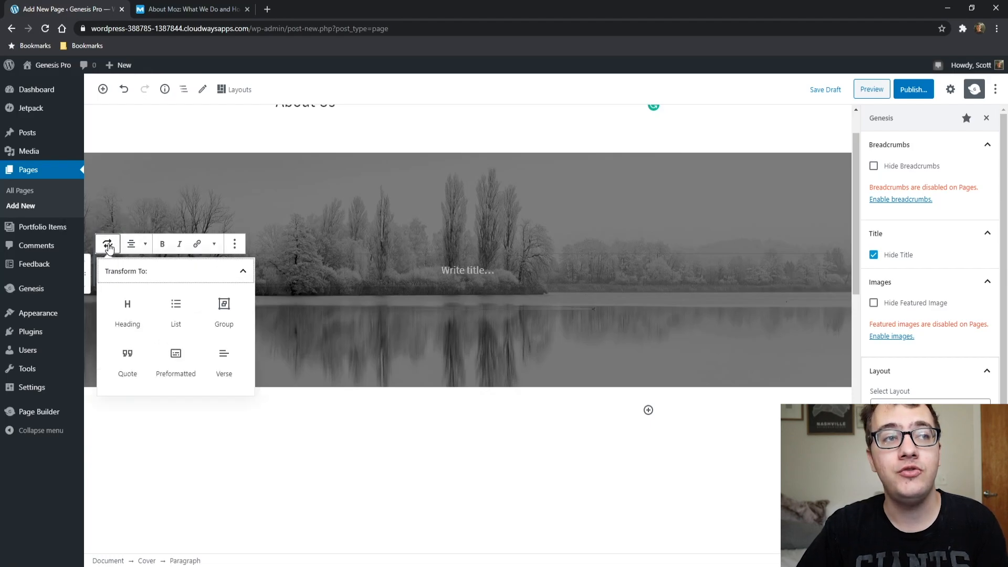
pyautogui.click(130, 316)
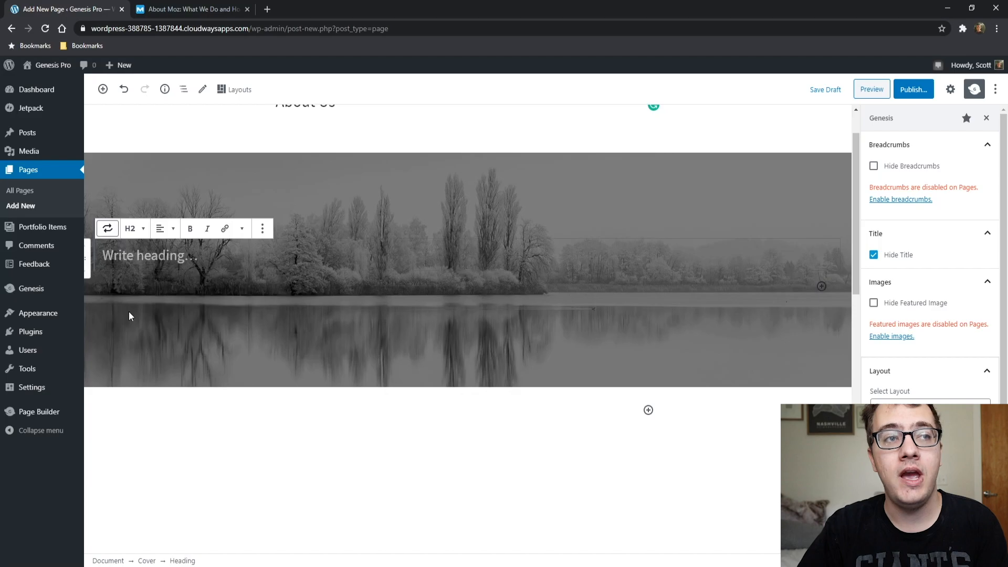
pyautogui.click(148, 255)
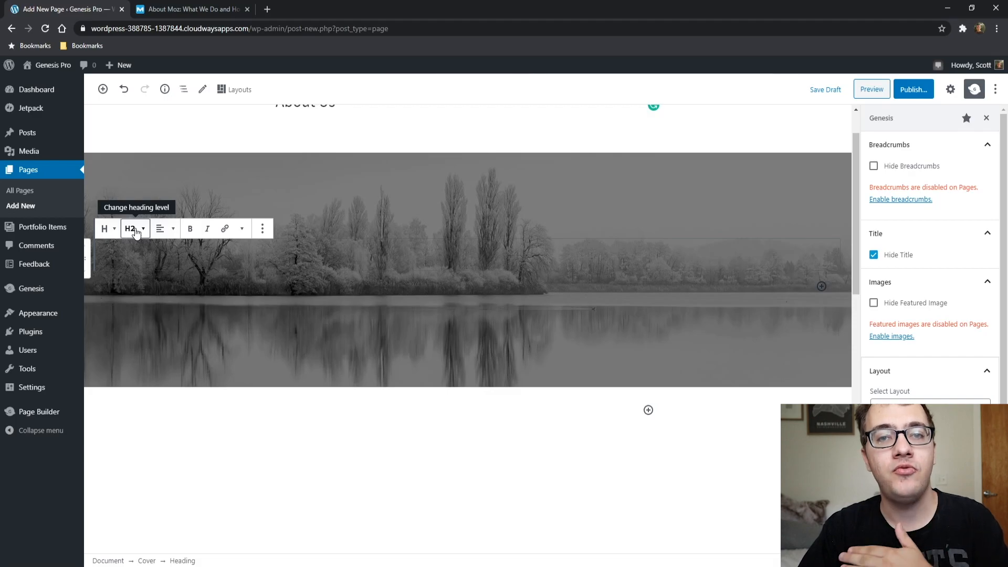
# - Try heading level H1 for the Cover block's heading and return it to H2
pyautogui.click(136, 232)
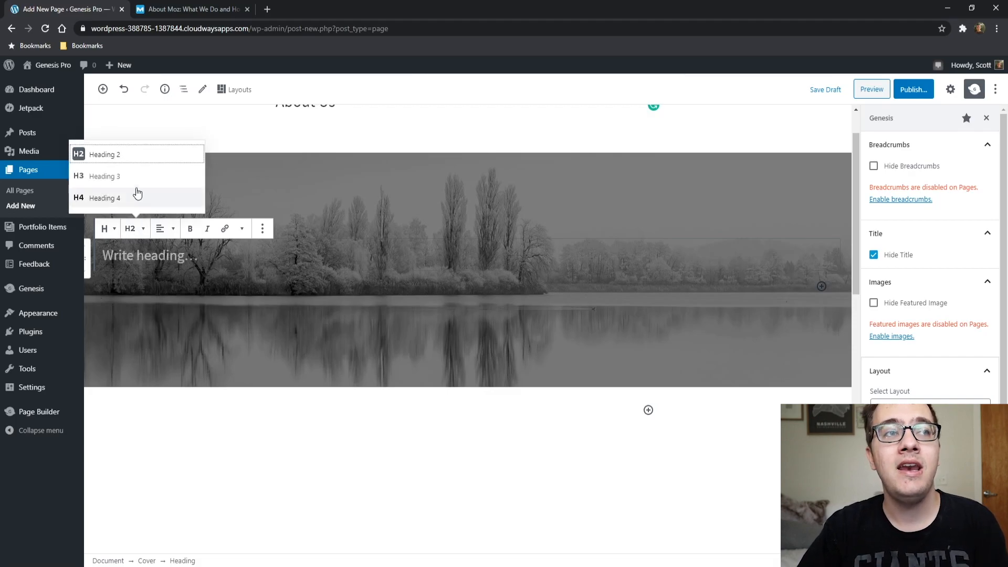
pyautogui.click(135, 228)
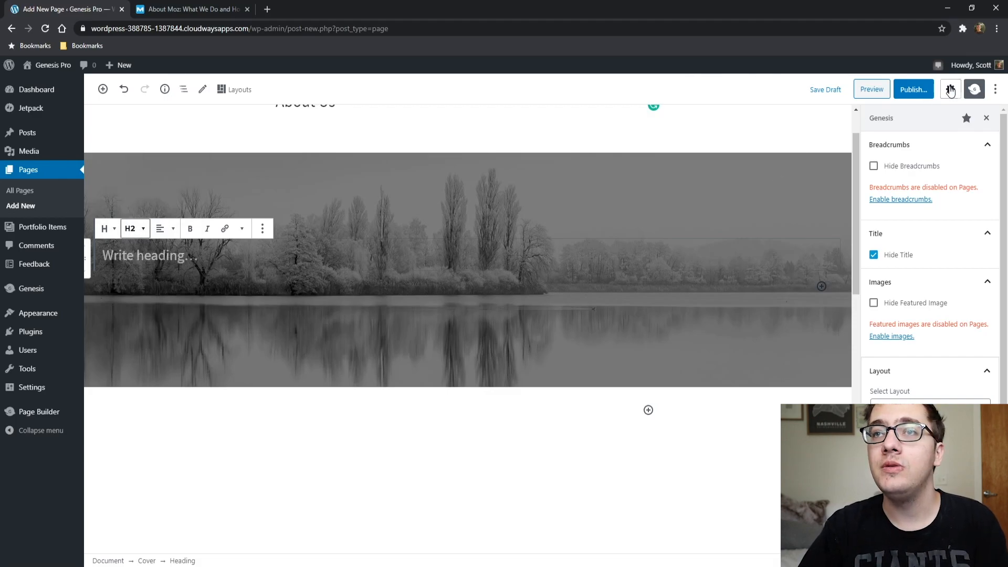
pyautogui.click(951, 90)
pyautogui.click(883, 251)
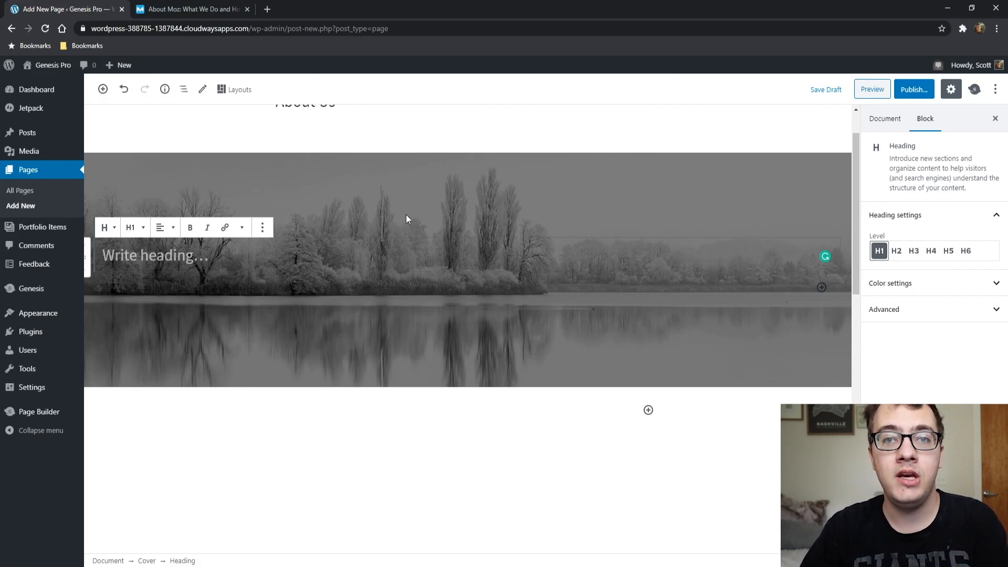
pyautogui.click(900, 250)
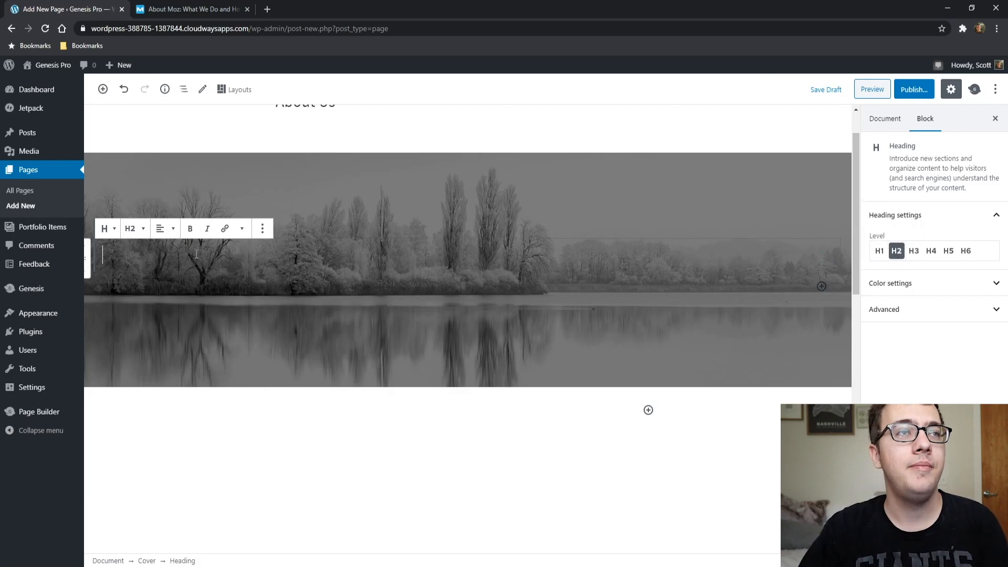
# - Switch to the Moz About page and examine the title and tagline in its banner
pyautogui.click(219, 8)
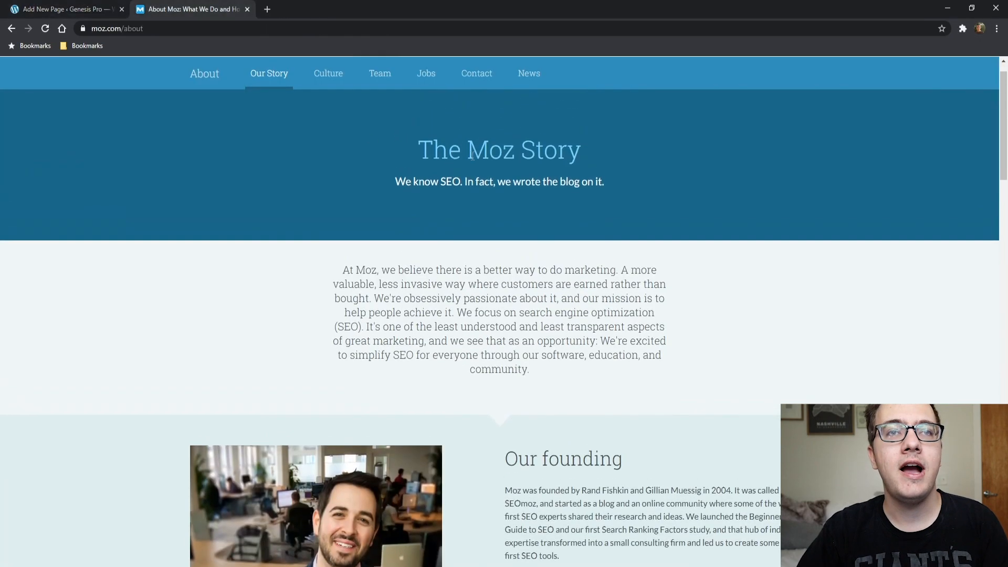
pyautogui.scroll(-2, 487, 142)
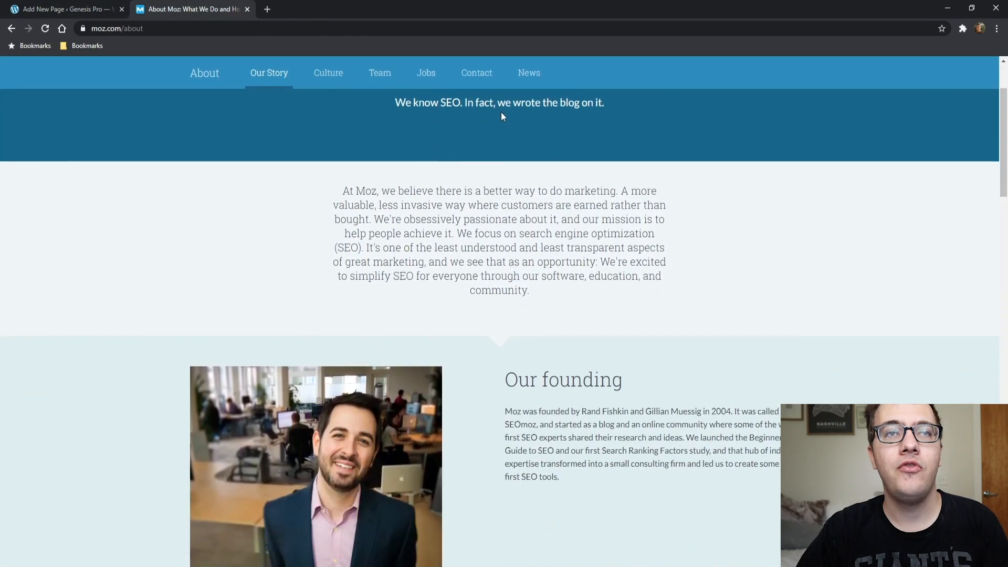
pyautogui.scroll(1, 501, 115)
pyautogui.moveTo(580, 126); pyautogui.dragTo(413, 126)
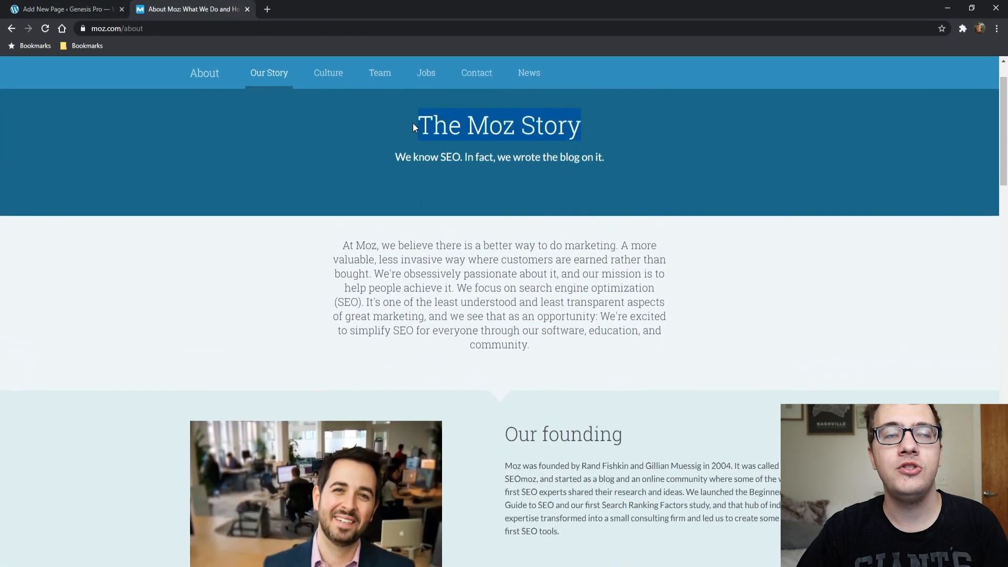
# - Return to the WordPress page editor, save the draft, and enter the centred heading "Who We Are" in the Cover block
pyautogui.click(33, 7)
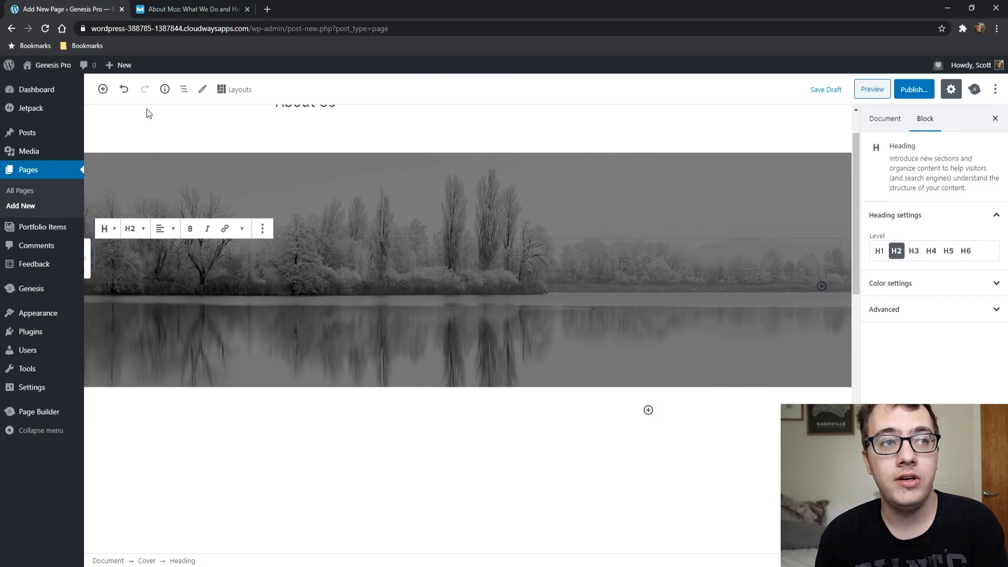
pyautogui.hotkey('ctrl', 's')
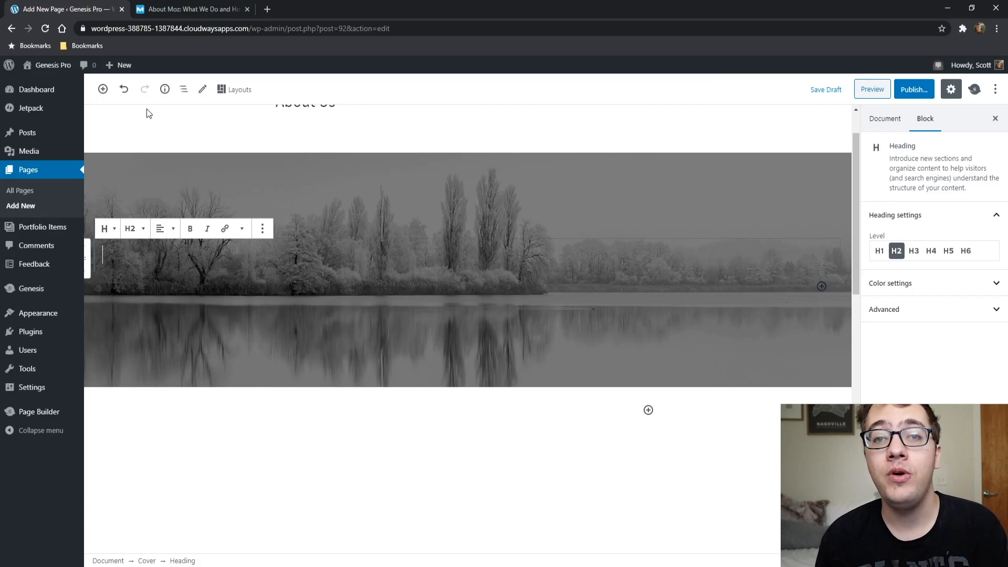
pyautogui.click(164, 226)
pyautogui.click(152, 174)
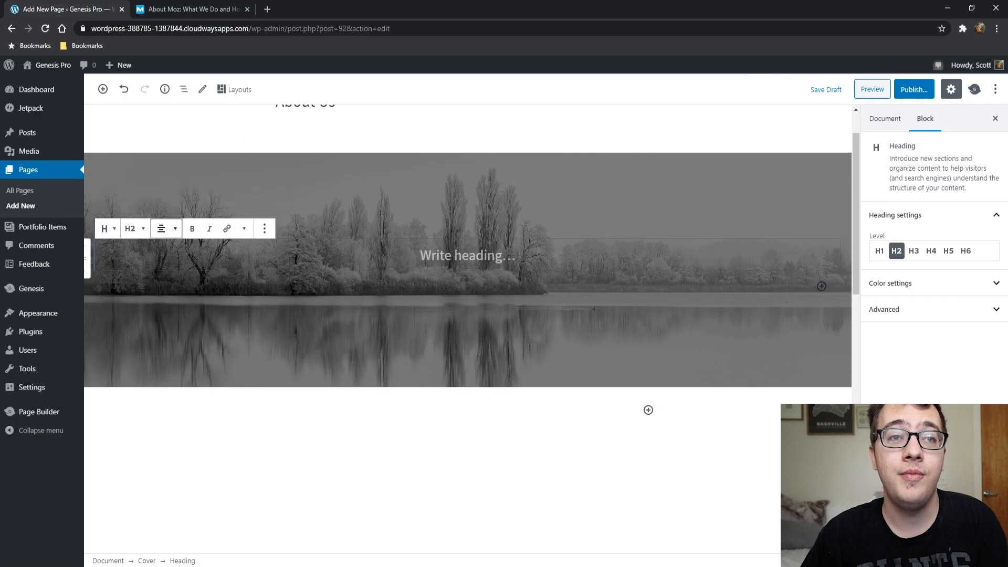
pyautogui.click(458, 256)
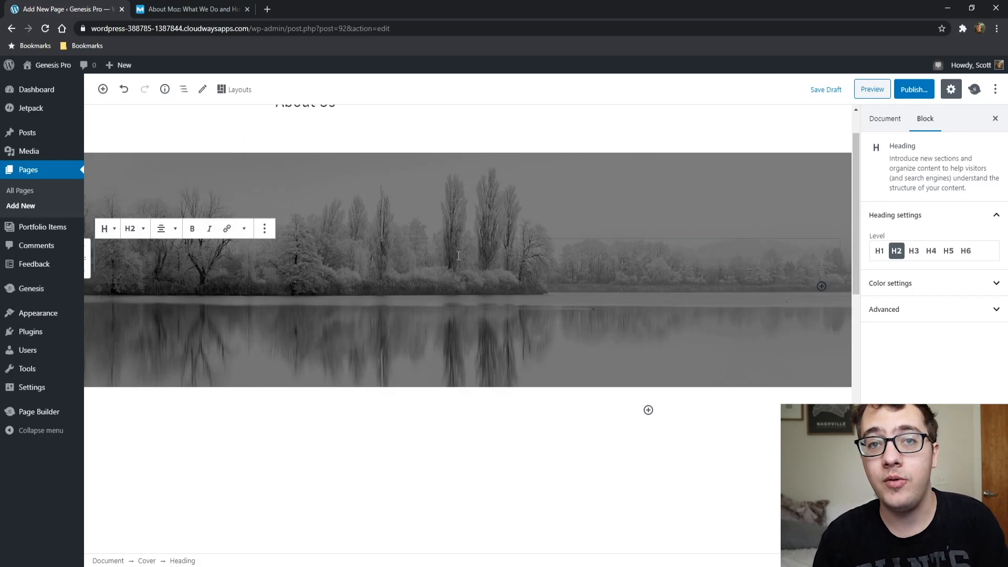
pyautogui.write('Who We Are')
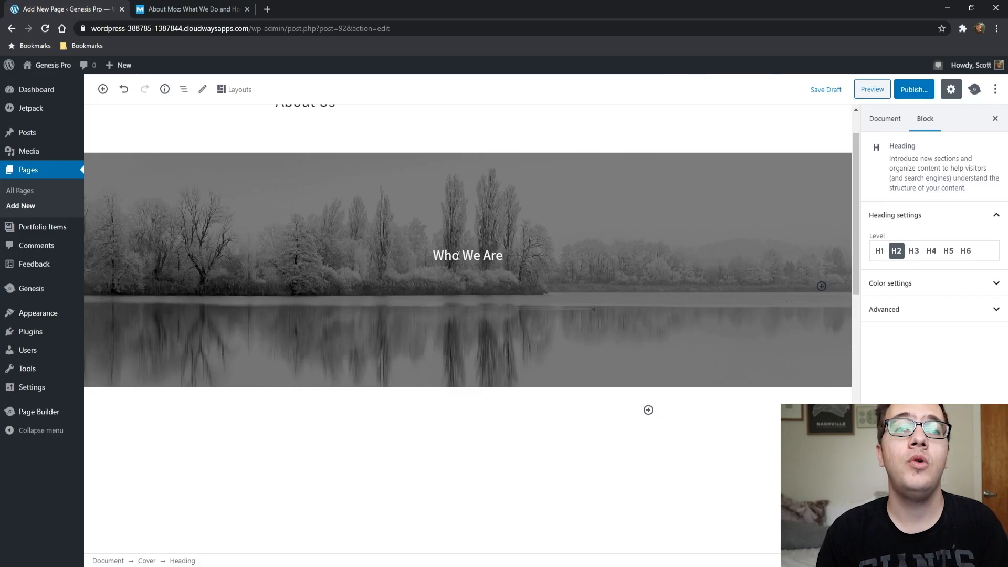
pyautogui.scroll(-1, 507, 274)
pyautogui.scroll(1, 468, 231)
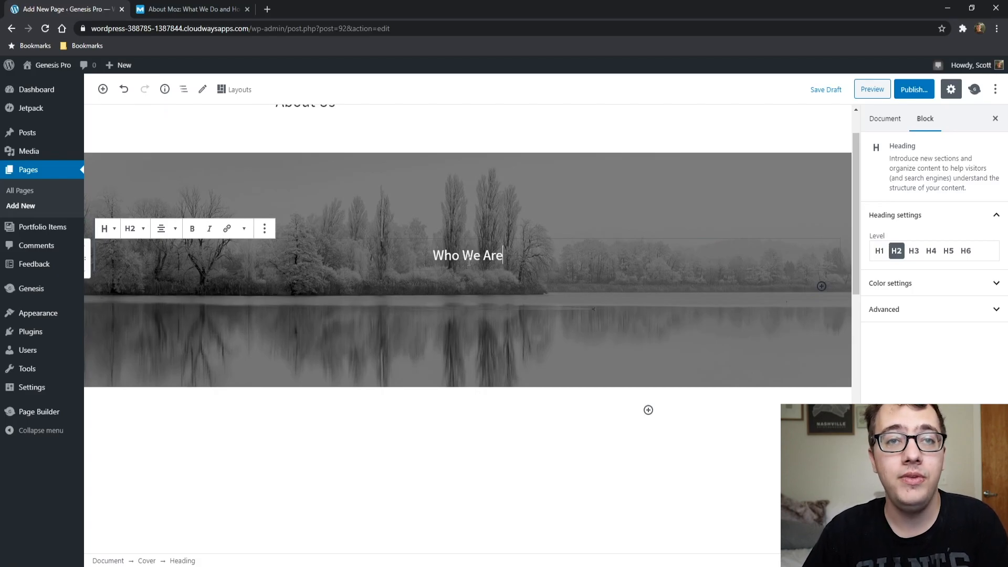
# - Add a centre-aligned paragraph with the placeholder text "asdasd" below the Cover block's heading
pyautogui.click(172, 228)
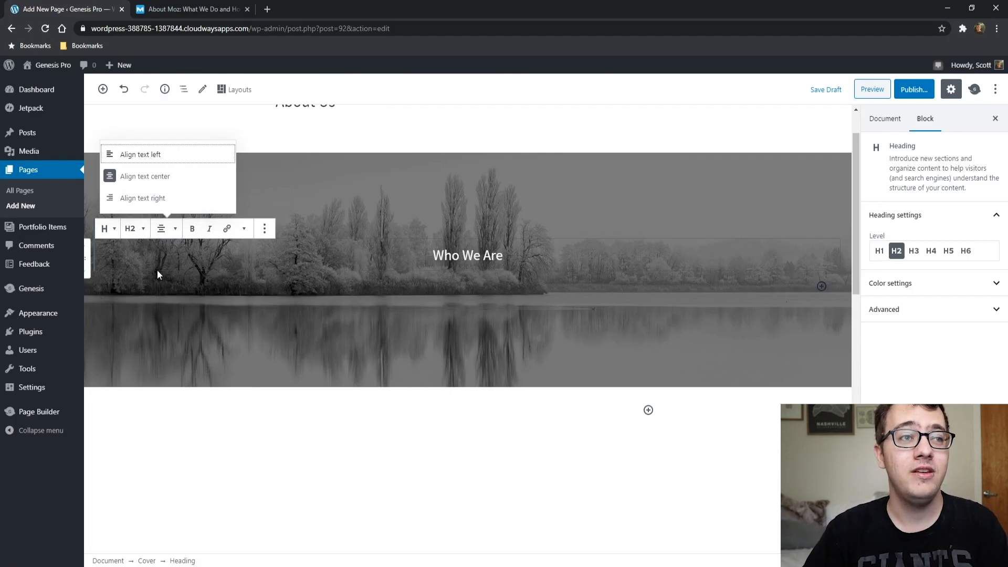
pyautogui.click(524, 253)
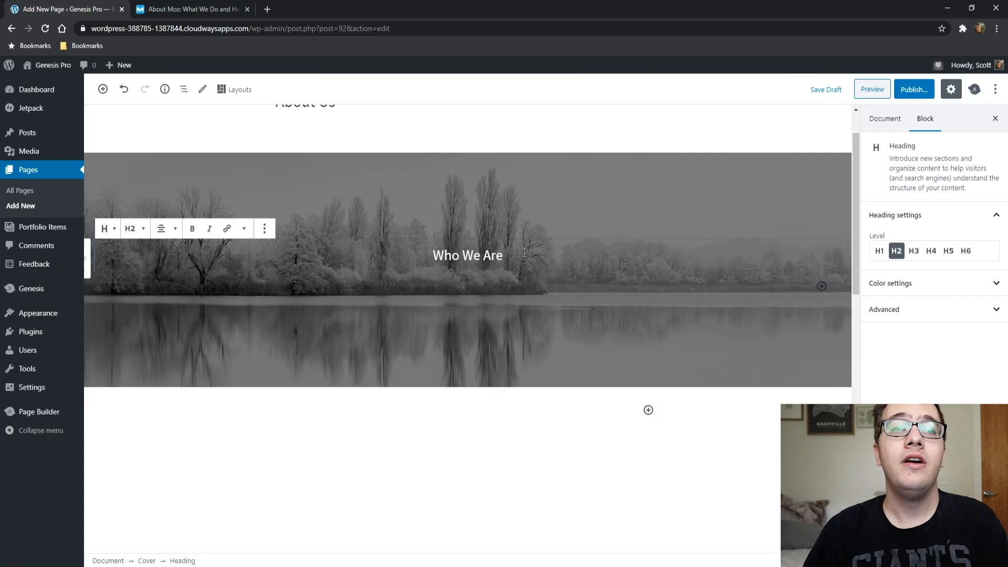
pyautogui.press('Return')
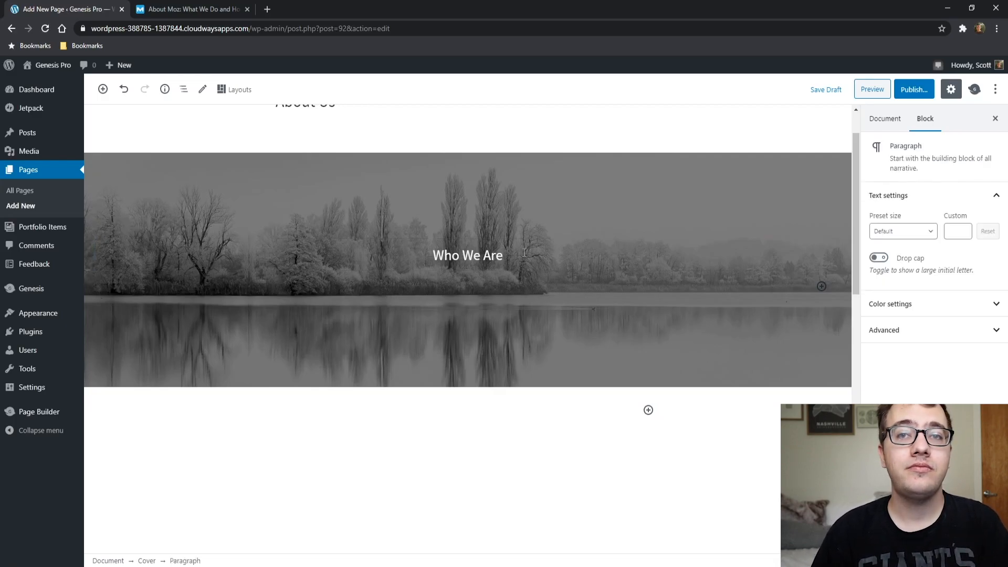
pyautogui.click(821, 287)
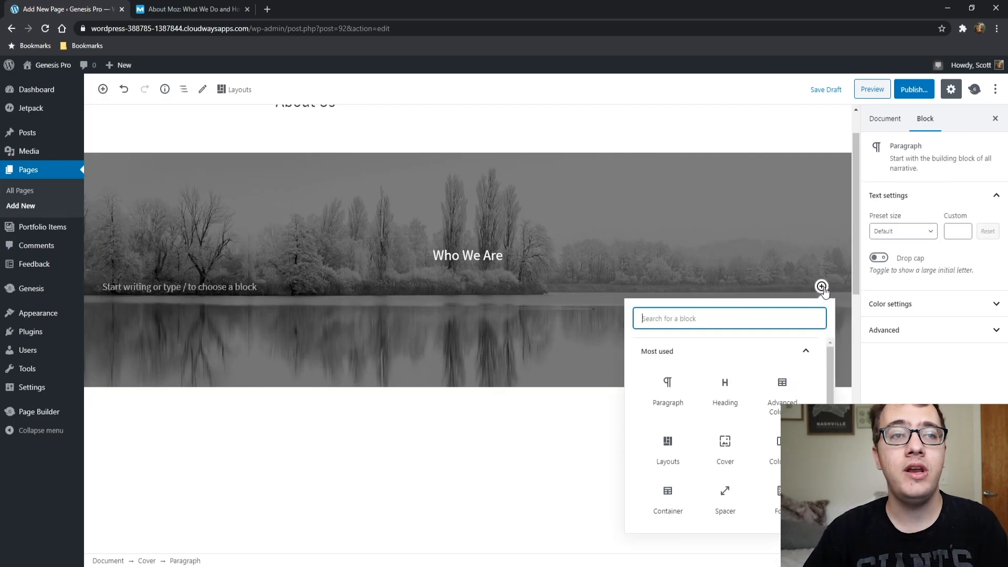
pyautogui.click(201, 284)
pyautogui.write('asdasd')
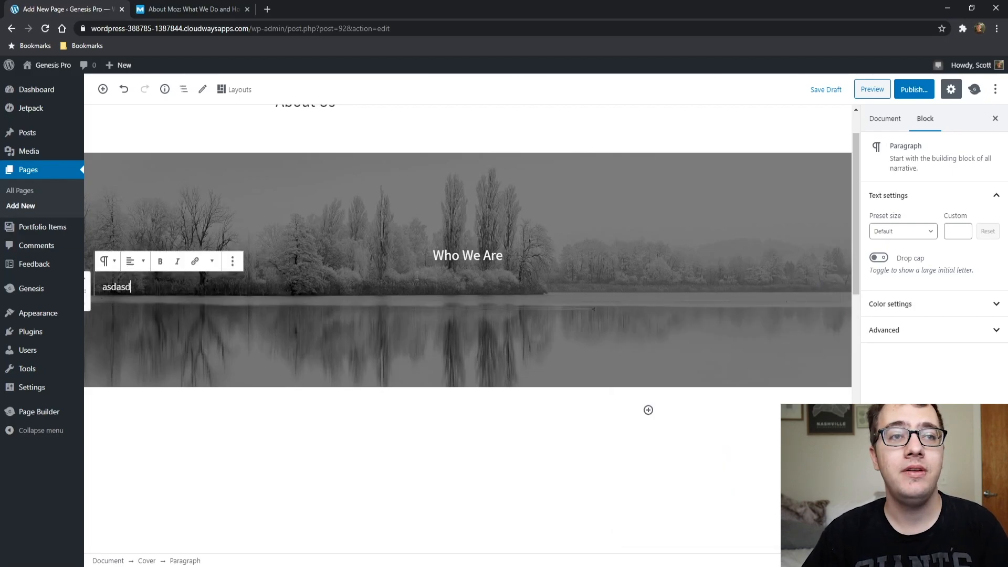
pyautogui.click(131, 261)
pyautogui.click(139, 219)
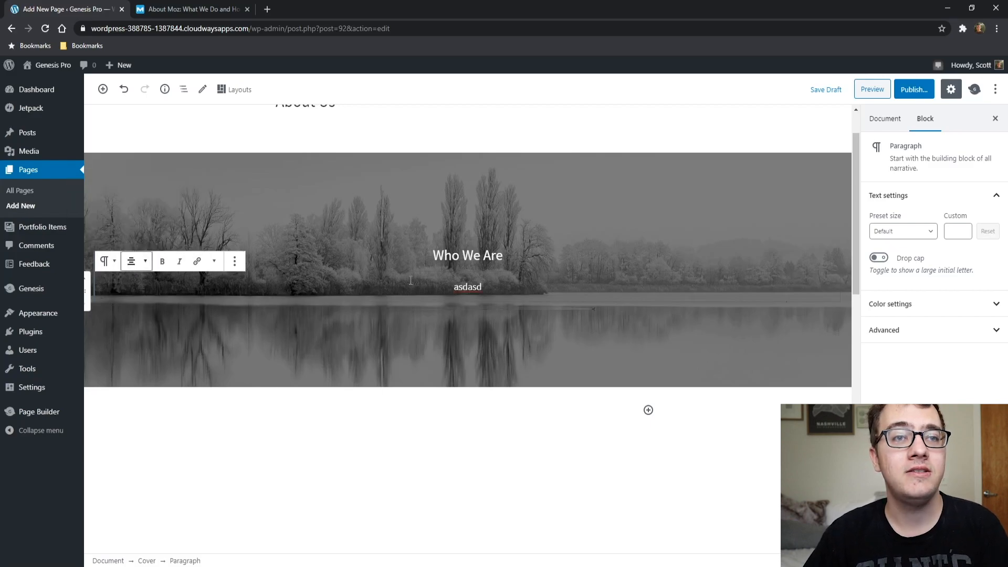
# - Replace the placeholder paragraph with the tagline "We know SEO. In fact, we wrote the blog on it." copied from the Moz About page
pyautogui.doubleClick(484, 291)
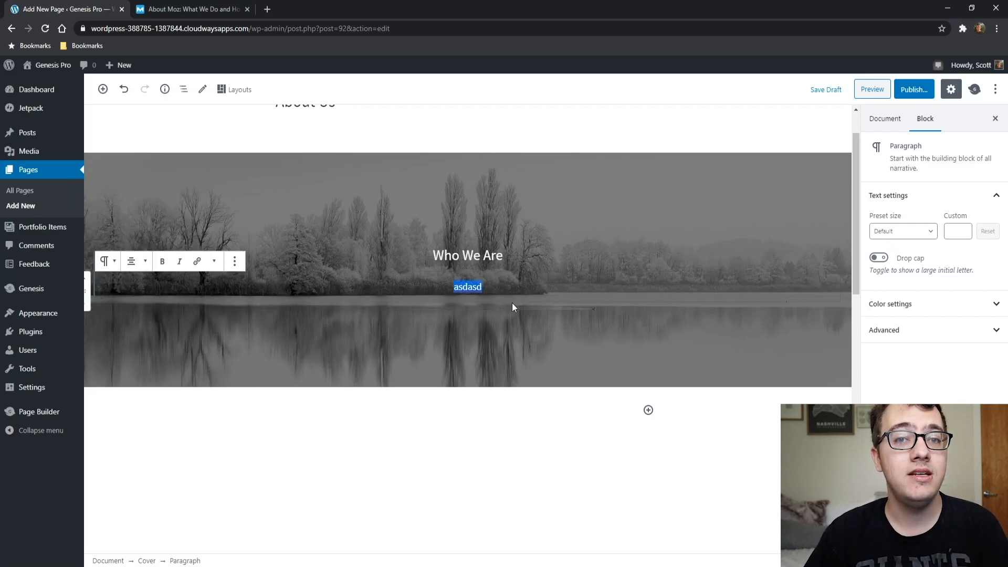
pyautogui.click(147, 8)
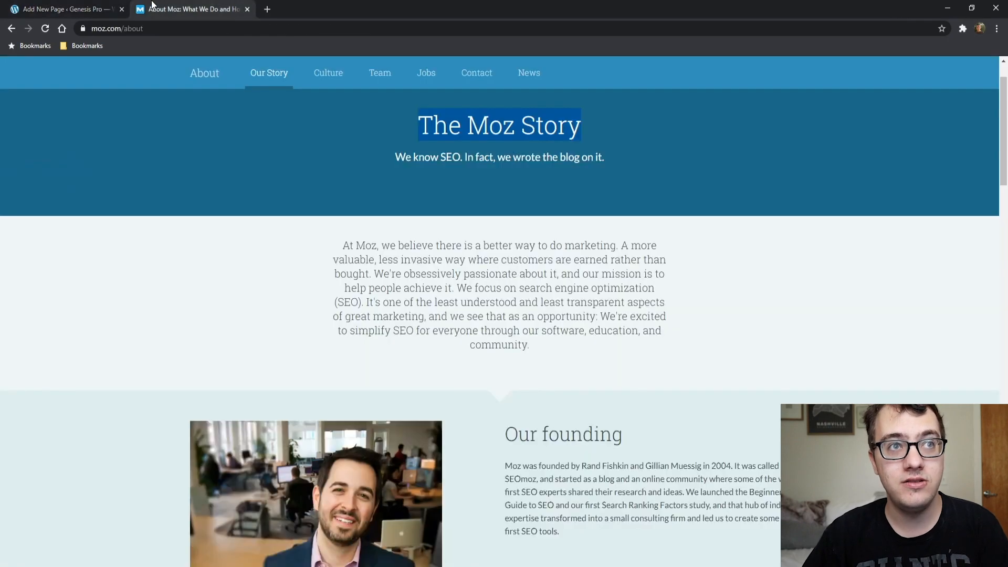
pyautogui.scroll(-2, 520, 191)
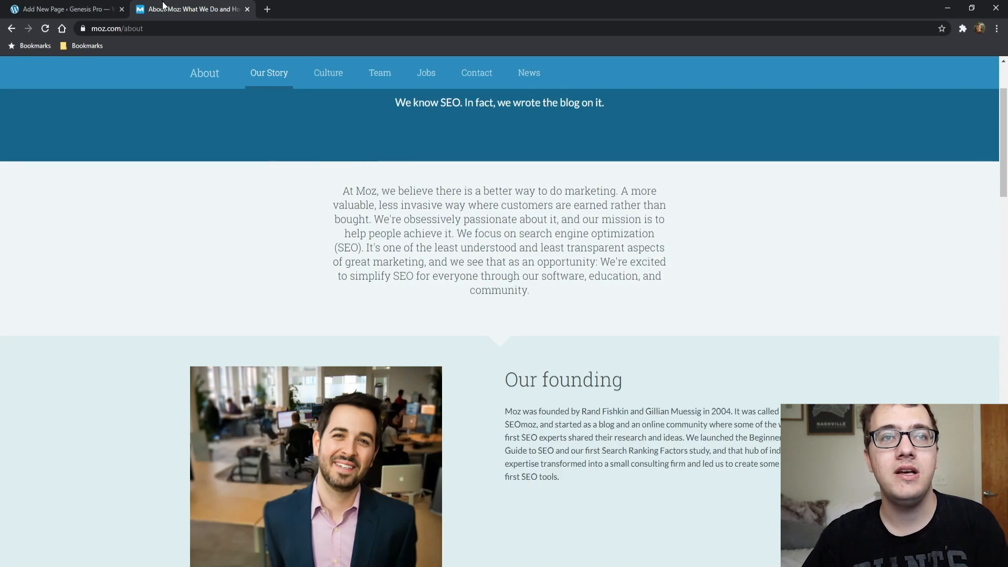
pyautogui.tripleClick(426, 99)
pyautogui.hotkey('ctrl', 'c')
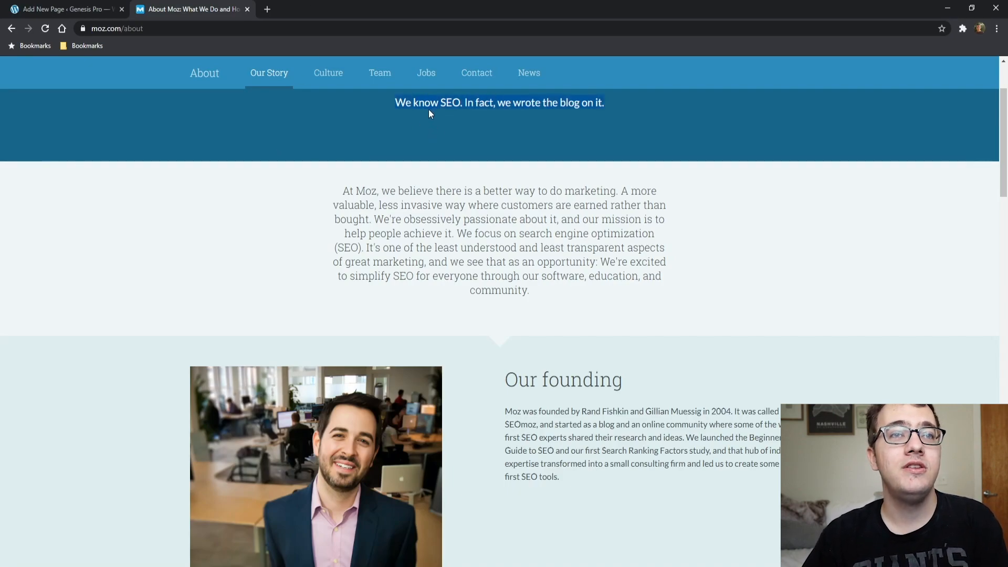
pyautogui.click(84, 10)
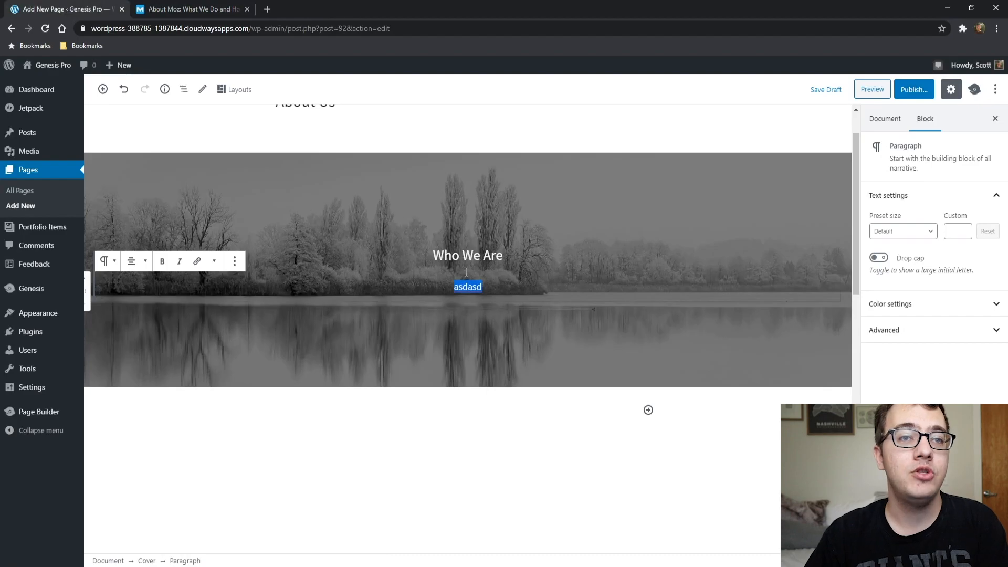
pyautogui.click(476, 300)
pyautogui.doubleClick(465, 284)
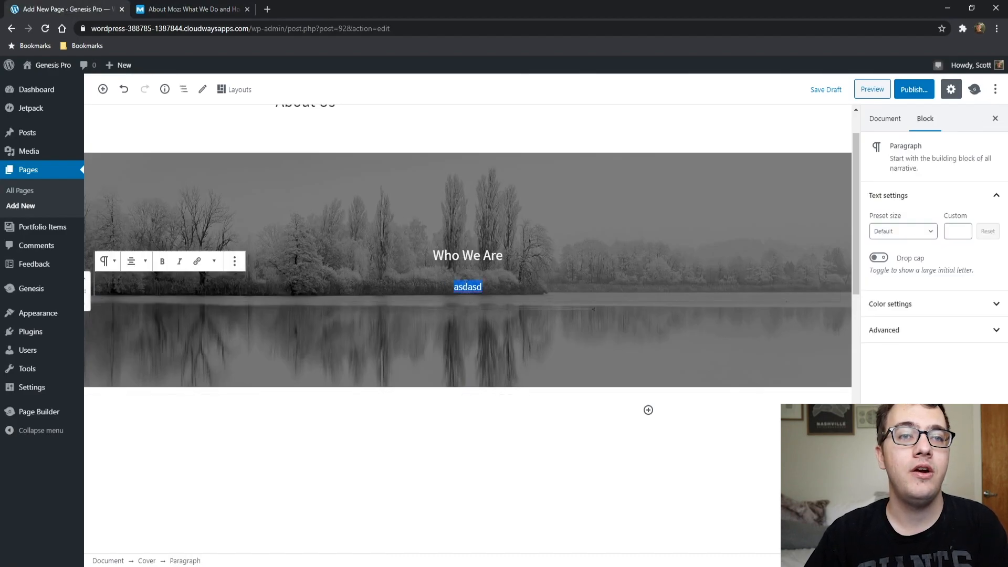
pyautogui.hotkey('ctrl', 'v')
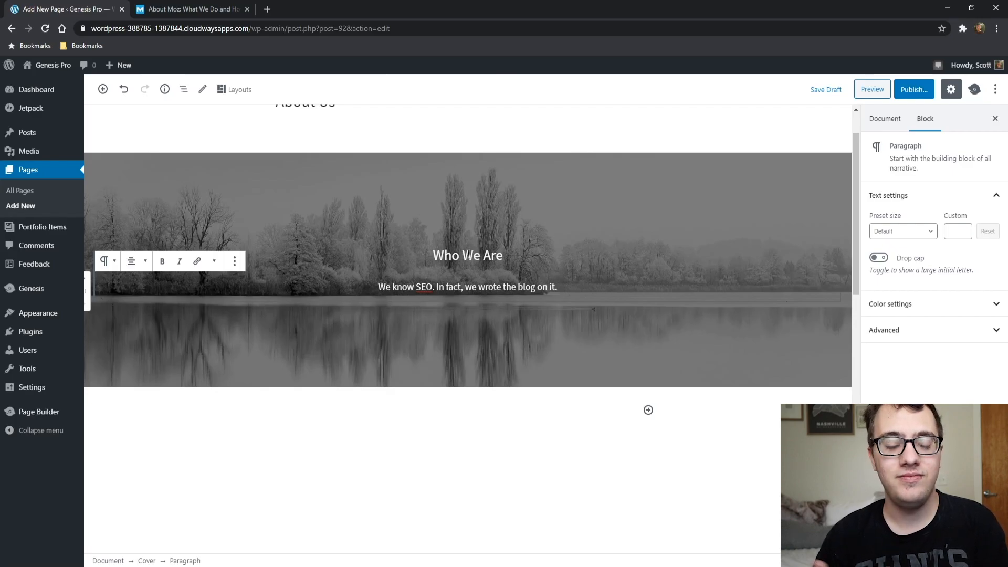
# - Preview the page in a new tab and check how the Cover block's heading is displayed
pyautogui.click(880, 93)
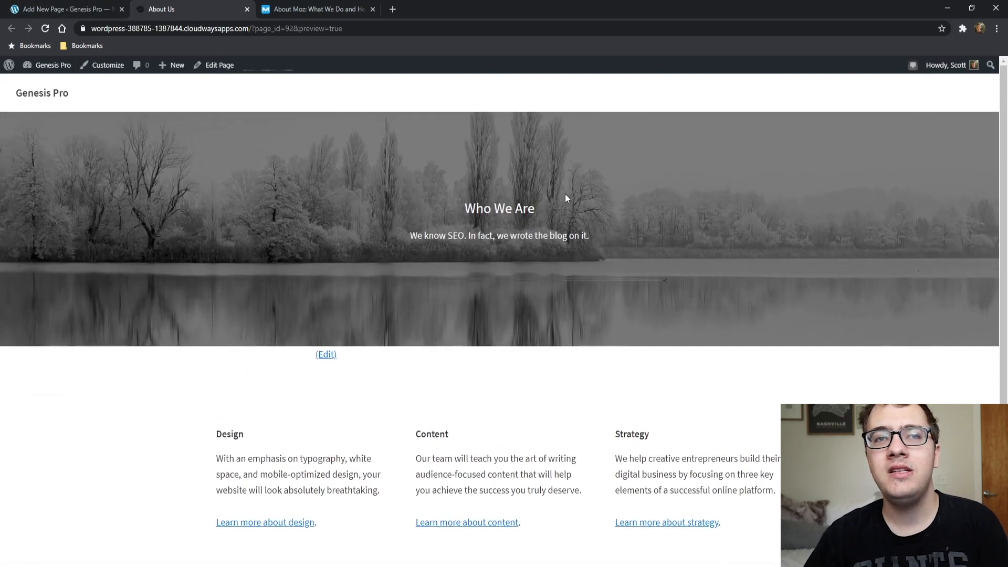
pyautogui.moveTo(566, 195); pyautogui.dragTo(457, 212)
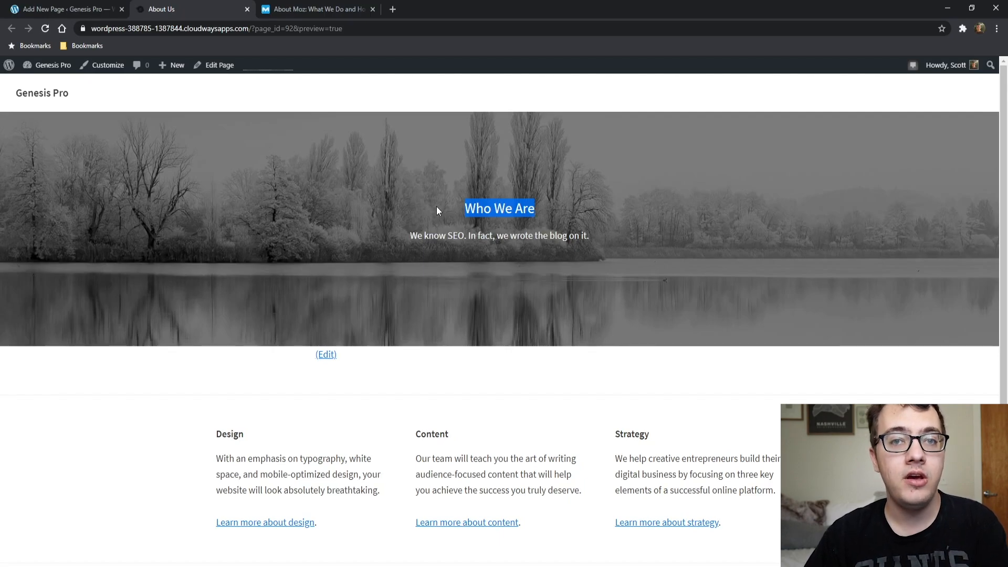
# - Return to the page editor and examine the heading's color options and the settings of both Cover text blocks
pyautogui.click(79, 8)
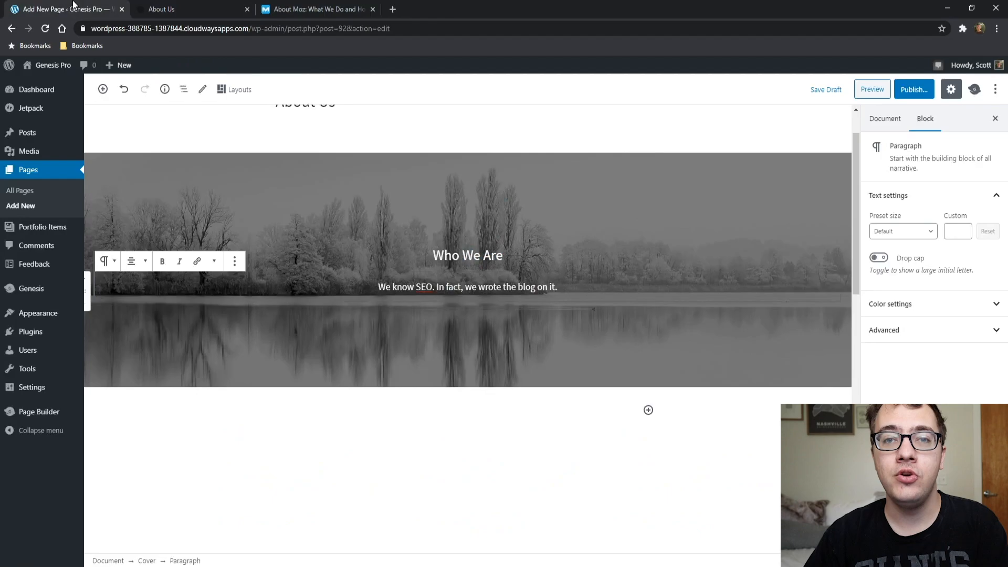
pyautogui.click(452, 254)
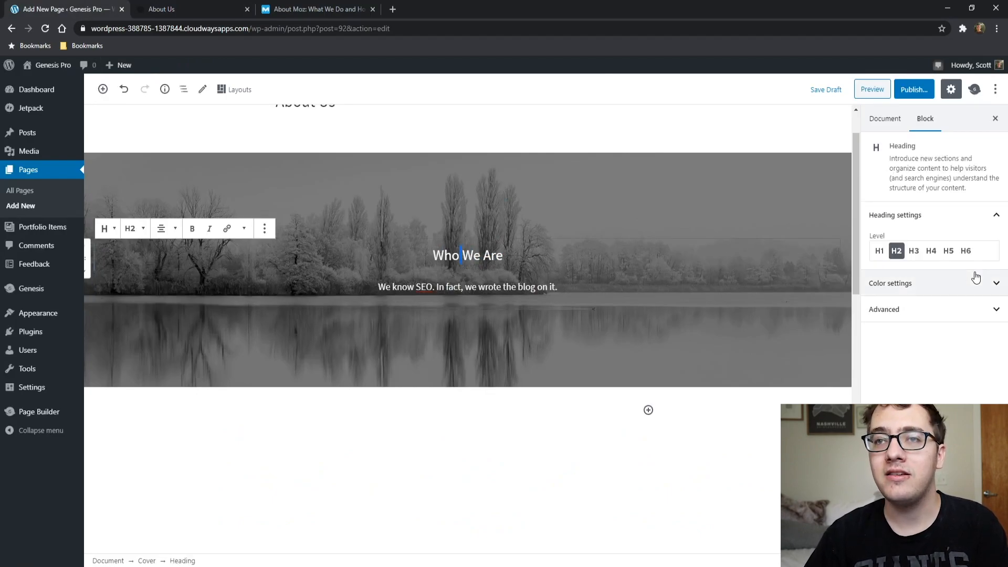
pyautogui.click(942, 284)
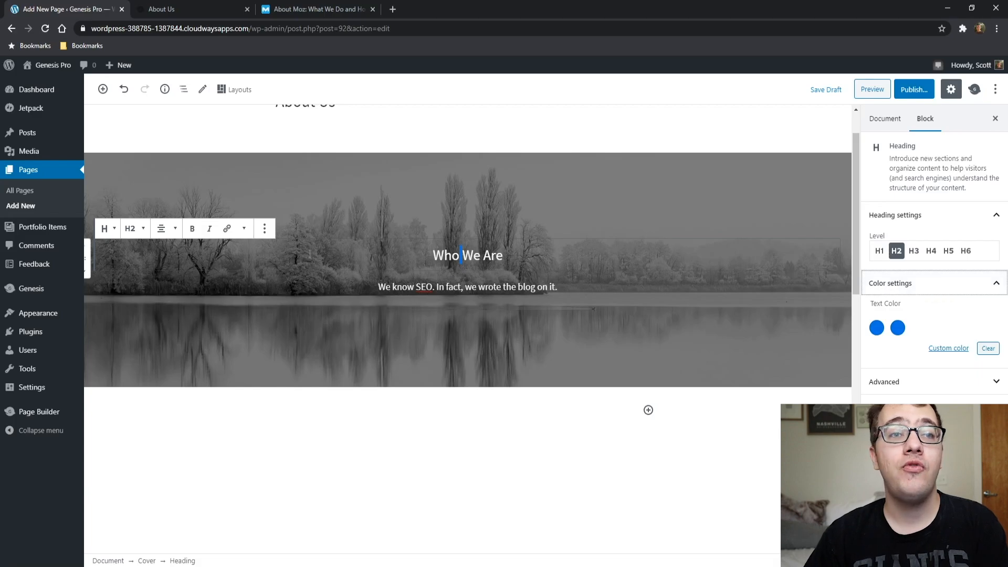
pyautogui.tripleClick(405, 287)
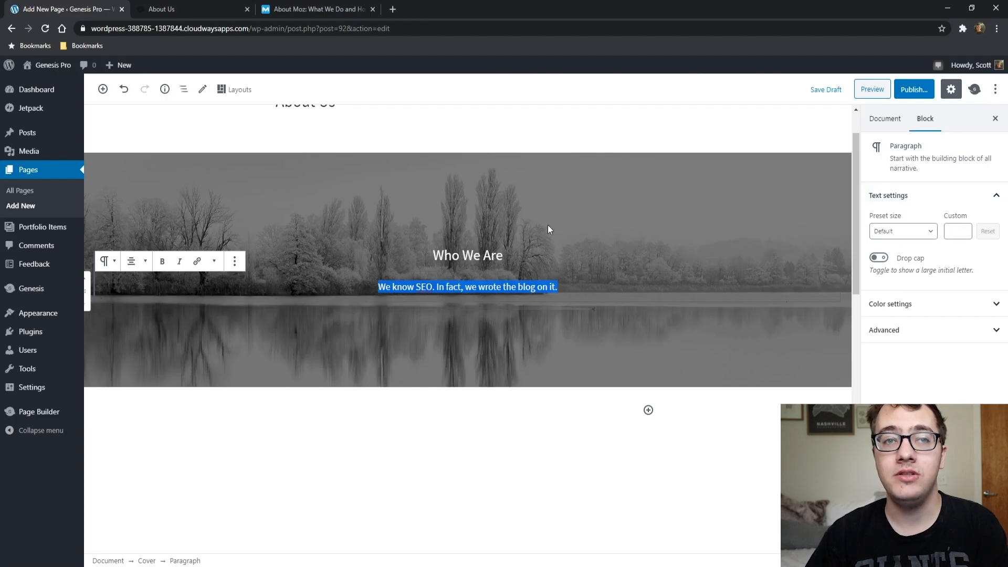
pyautogui.click(444, 255)
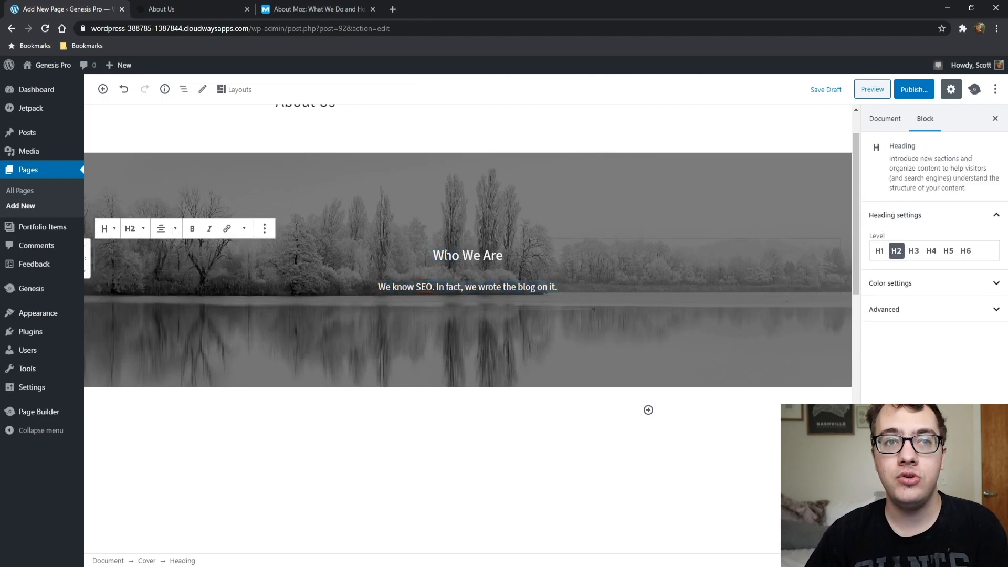
pyautogui.tripleClick(444, 255)
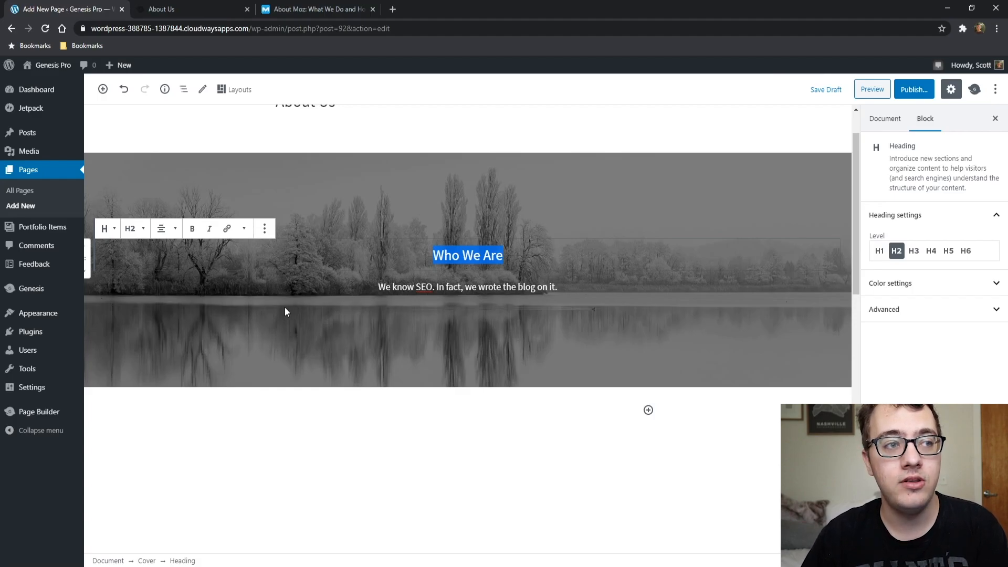
pyautogui.scroll(-2, 285, 308)
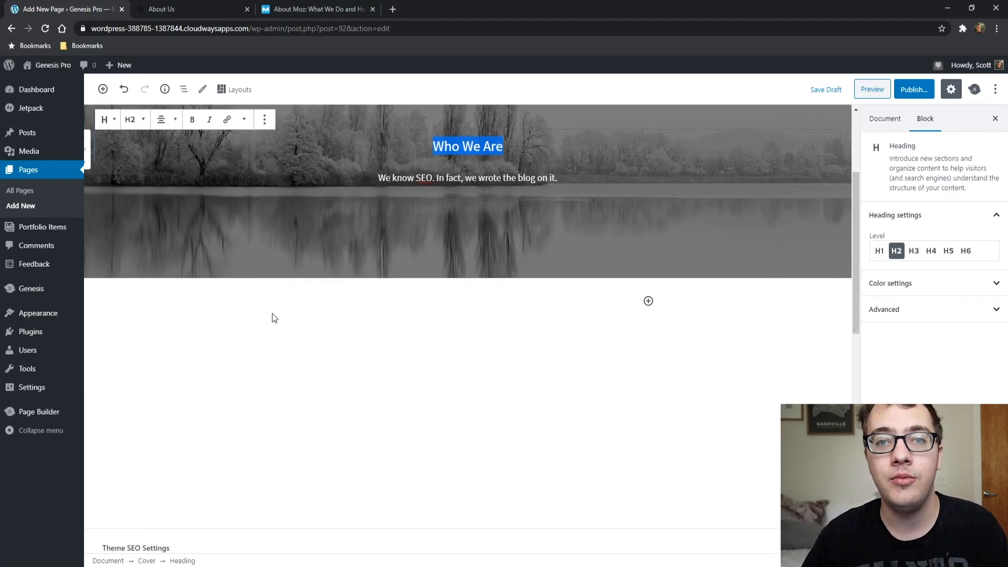
# - Compare the page preview with the Moz About page and examine the intro paragraph below its banner
pyautogui.click(153, 6)
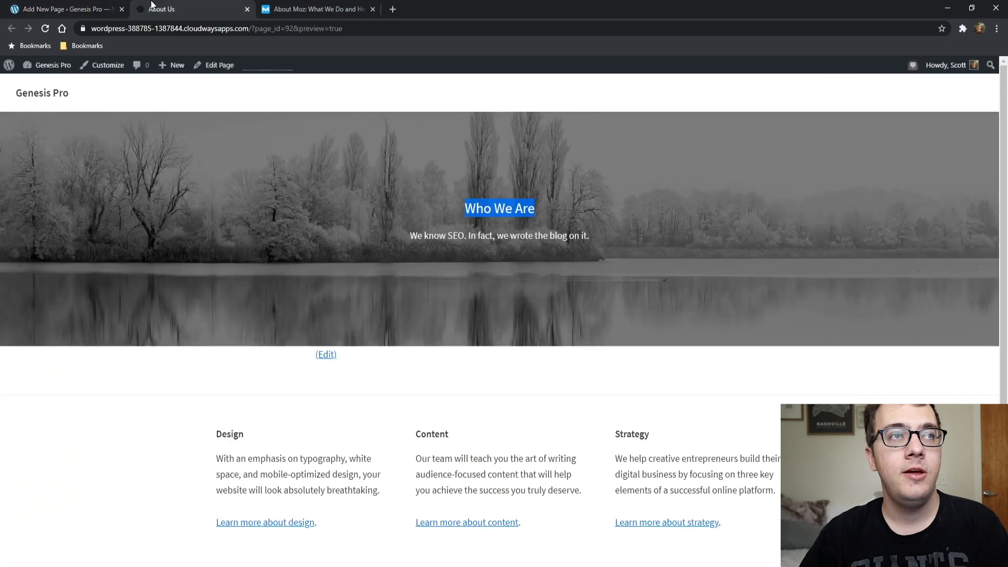
pyautogui.scroll(-1, 357, 291)
pyautogui.scroll(1, 336, 246)
pyautogui.click(310, 9)
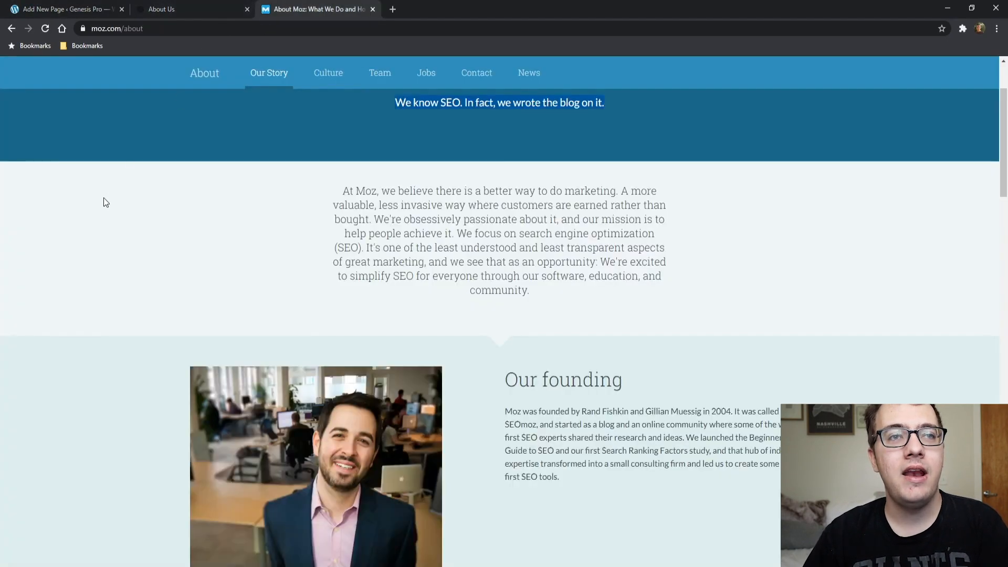
pyautogui.scroll(-2, 105, 257)
pyautogui.scroll(3, 171, 281)
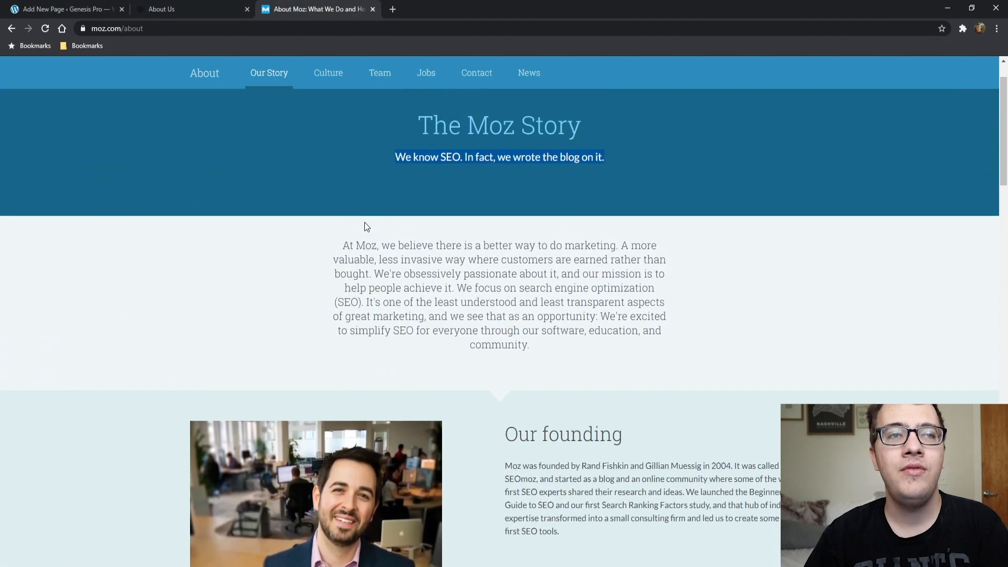
pyautogui.click(659, 336)
pyautogui.scroll(-1, 681, 336)
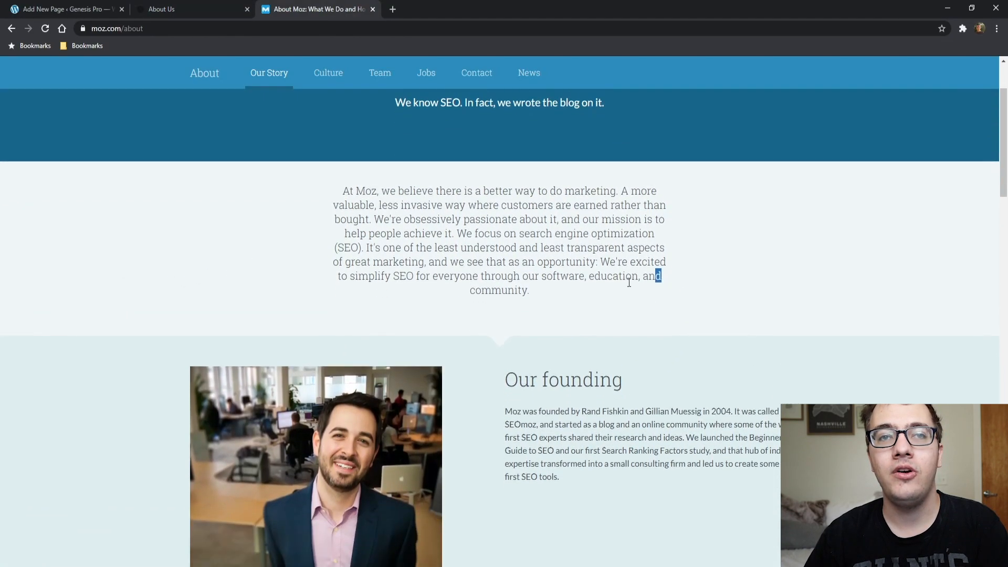
# - Copy the full intro paragraph below the banner on the Moz About page
pyautogui.moveTo(667, 282); pyautogui.dragTo(588, 298)
pyautogui.hotkey('ctrl', 'c')
pyautogui.click(459, 263)
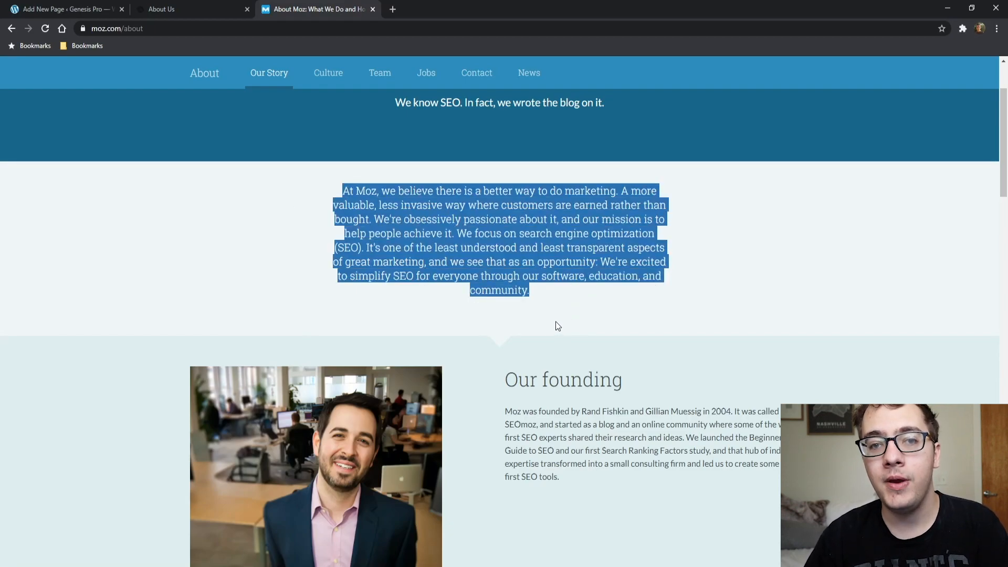
# - Examine the layout of the image-and-text story sections below the intro paragraph on the Moz About page
pyautogui.scroll(-3, 546, 332)
pyautogui.scroll(2, 577, 311)
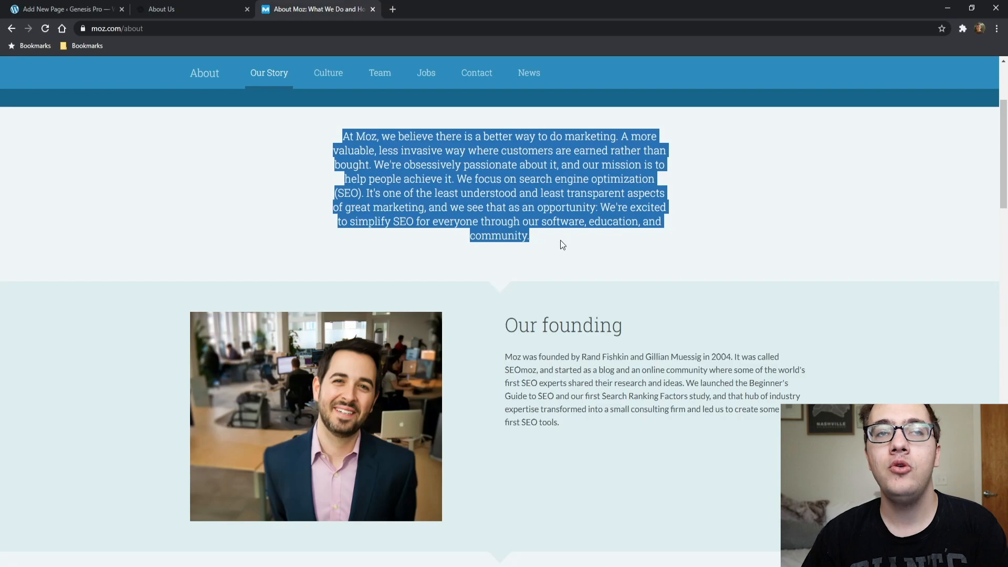
pyautogui.scroll(-2, 530, 227)
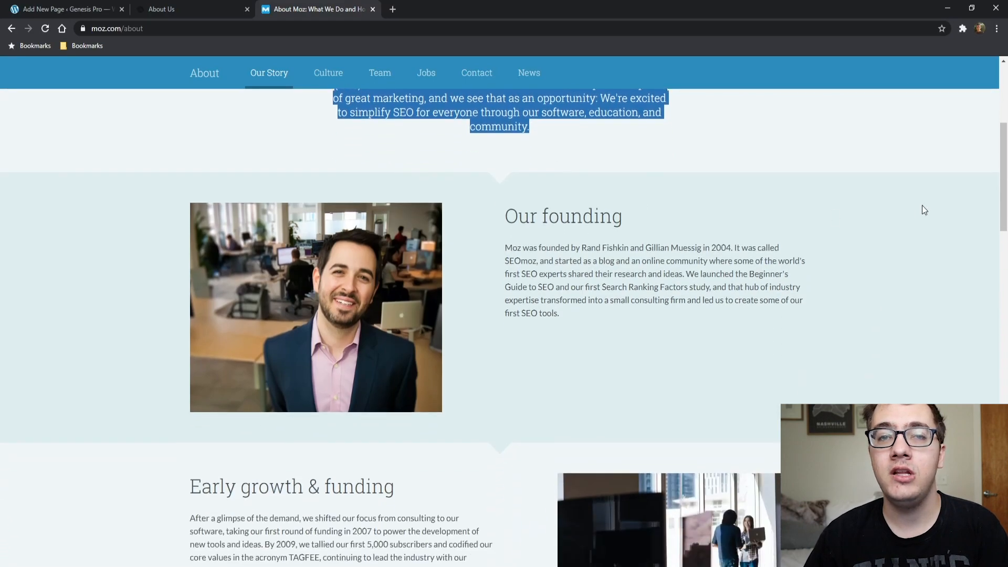
pyautogui.scroll(-1, 918, 217)
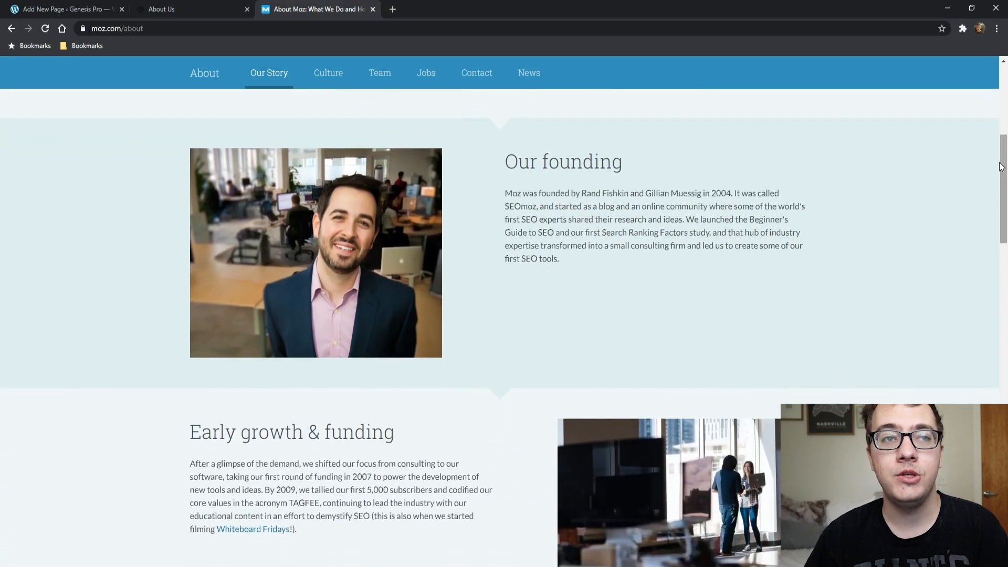
pyautogui.moveTo(1001, 167); pyautogui.dragTo(969, 269)
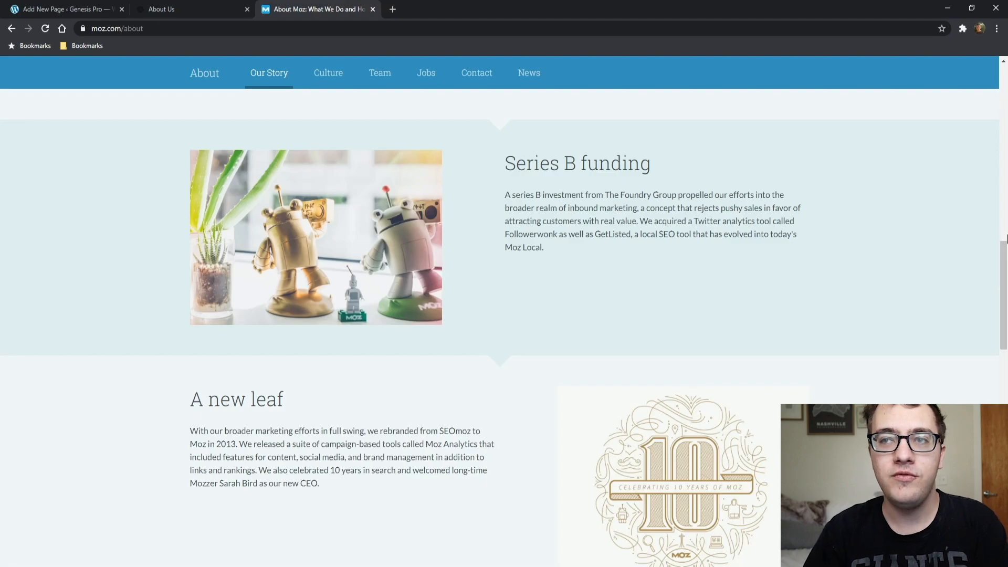
pyautogui.scroll(-3, 1003, 298)
pyautogui.moveTo(1004, 298); pyautogui.dragTo(1003, 87)
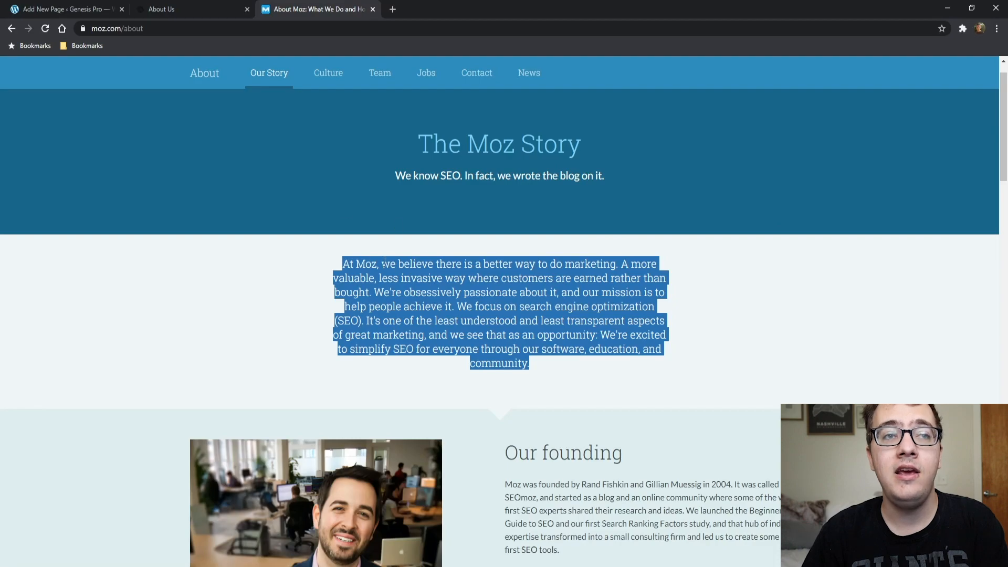
# - Paste the copied Moz intro text into a paragraph block below the Cover block in the page editor
pyautogui.click(69, 9)
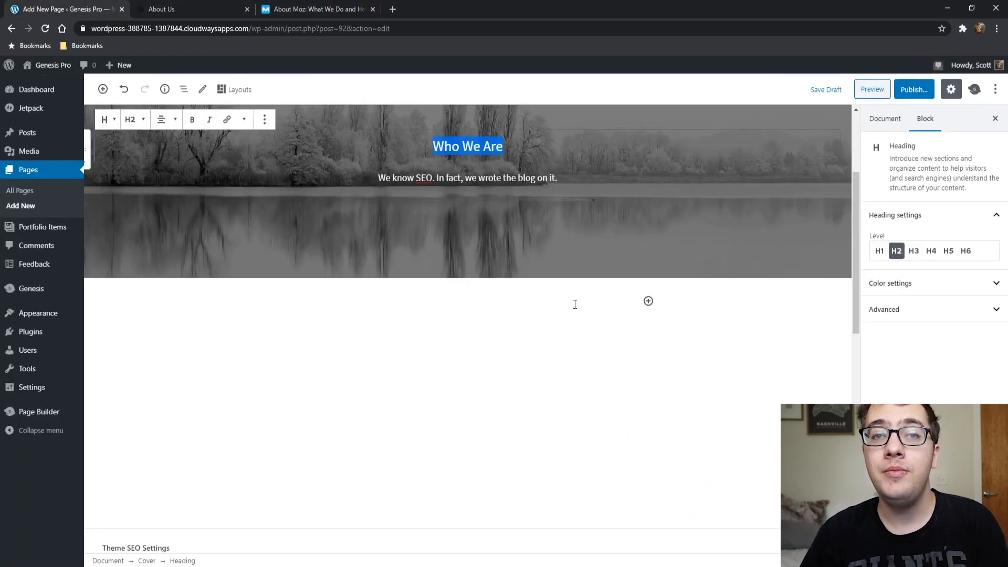
pyautogui.click(575, 304)
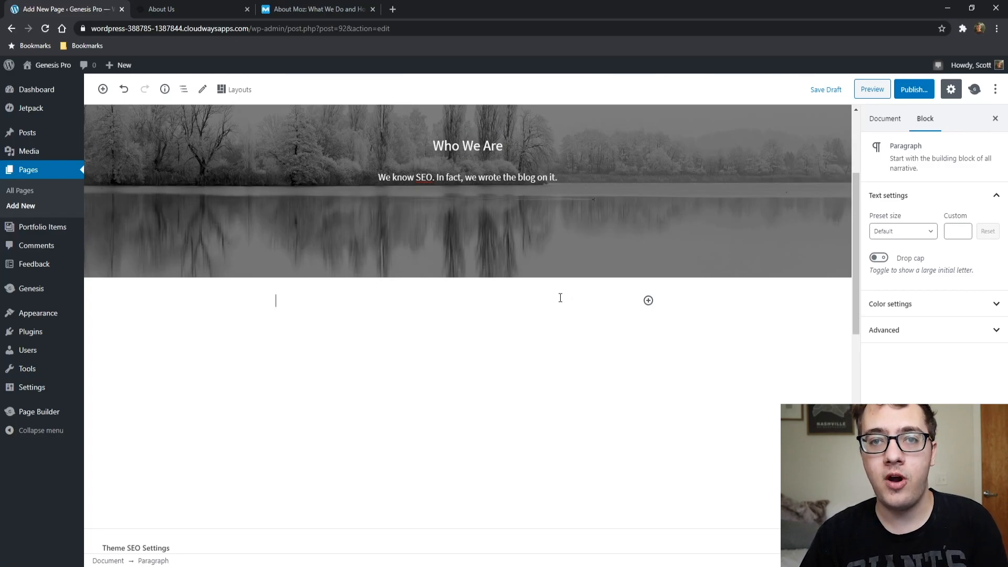
pyautogui.click(313, 7)
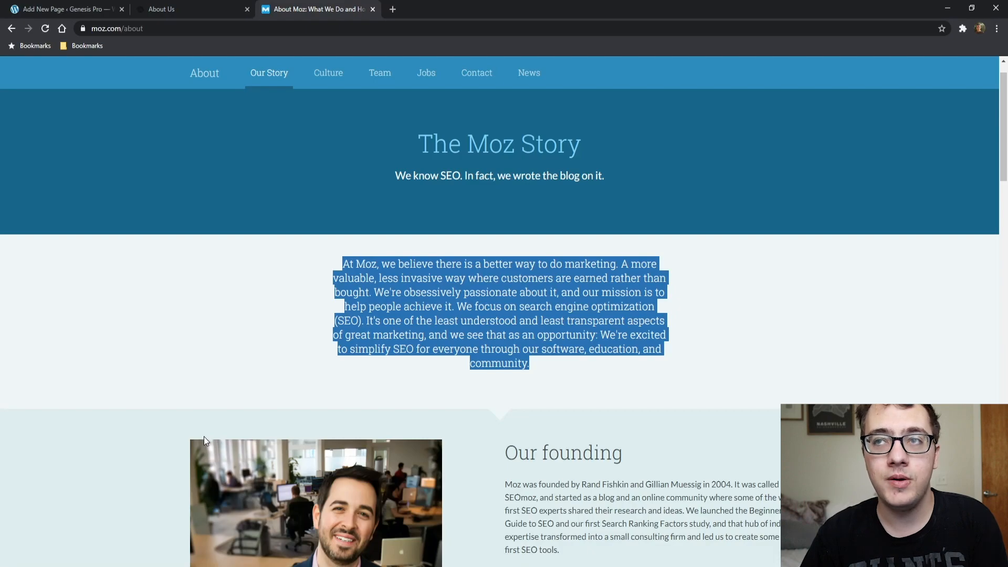
pyautogui.moveTo(1002, 157)
pyautogui.mouseDown()
pyautogui.moveTo(1006, 382)
pyautogui.moveTo(1006, 142)
pyautogui.mouseUp()
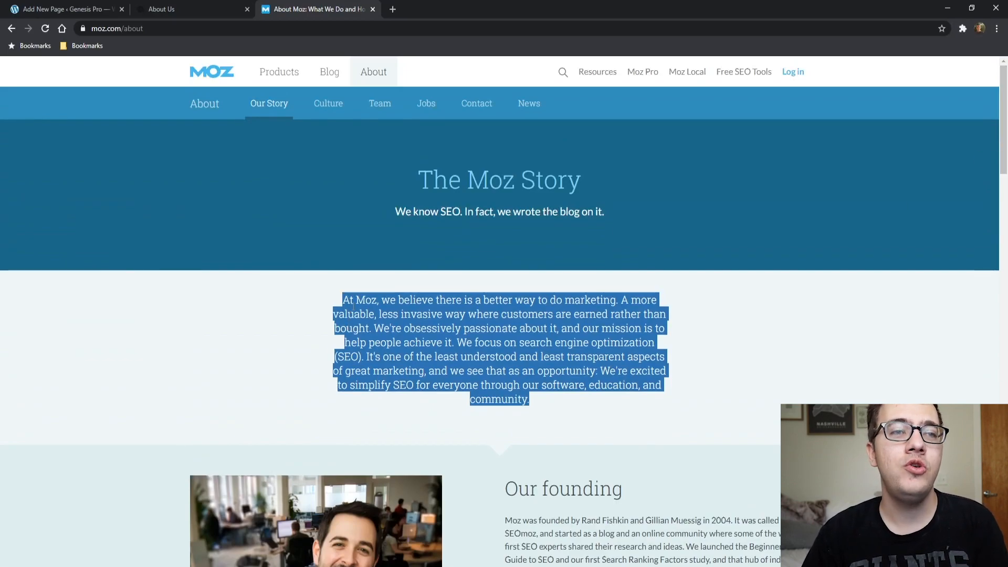
pyautogui.click(164, 6)
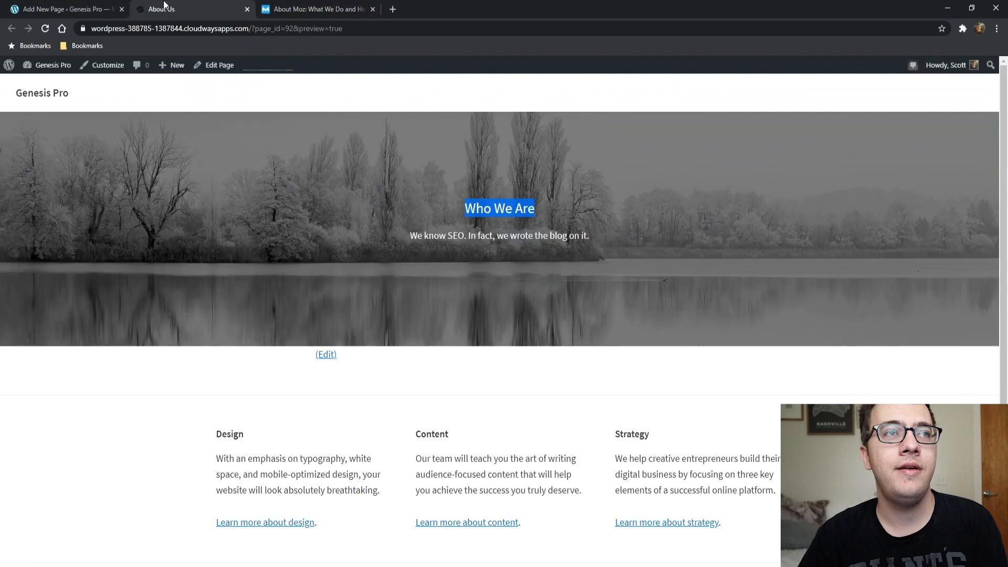
pyautogui.click(69, 8)
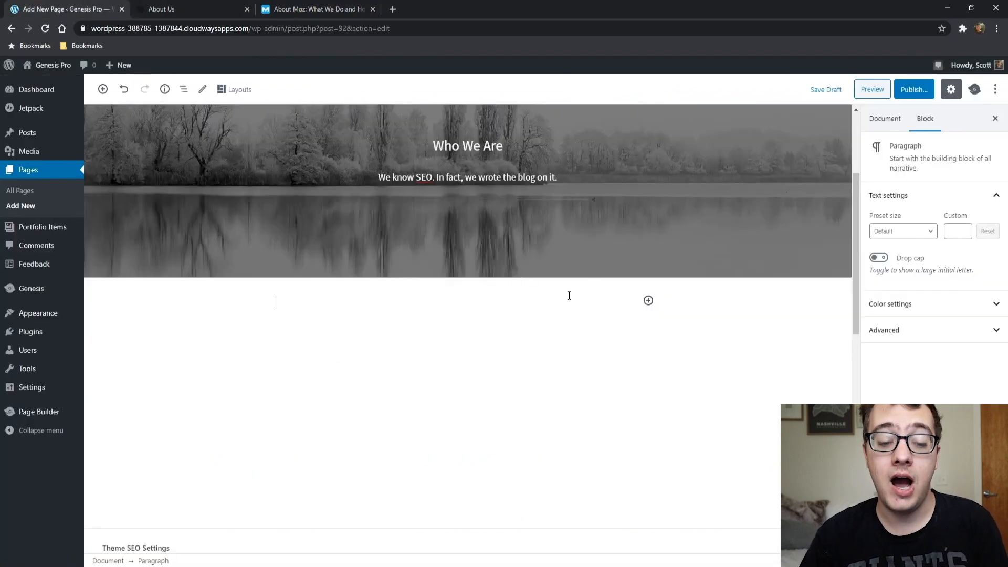
pyautogui.hotkey('ctrl', 'v')
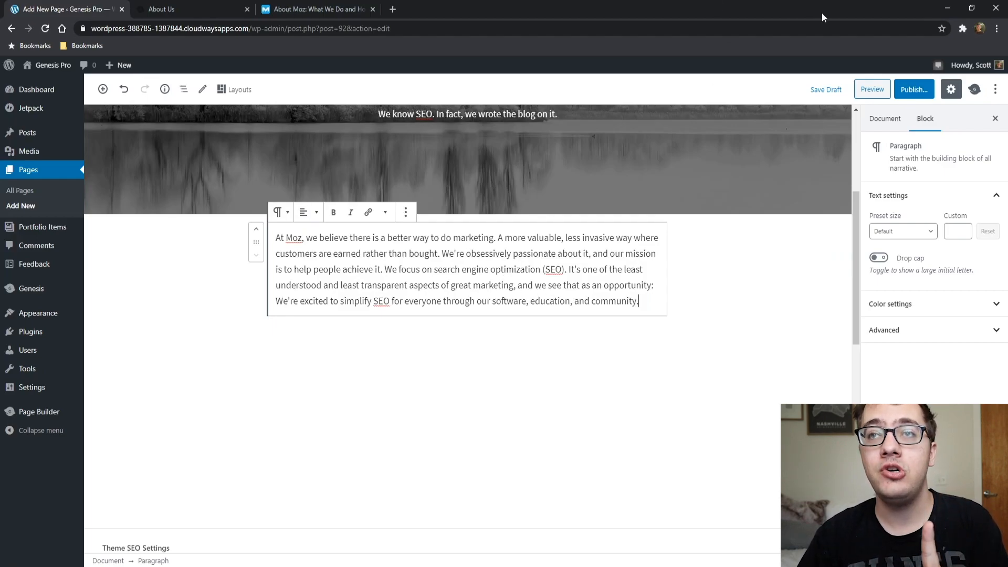
# - Preview the page and check the spacing between the cover image and the intro paragraph
pyautogui.click(874, 94)
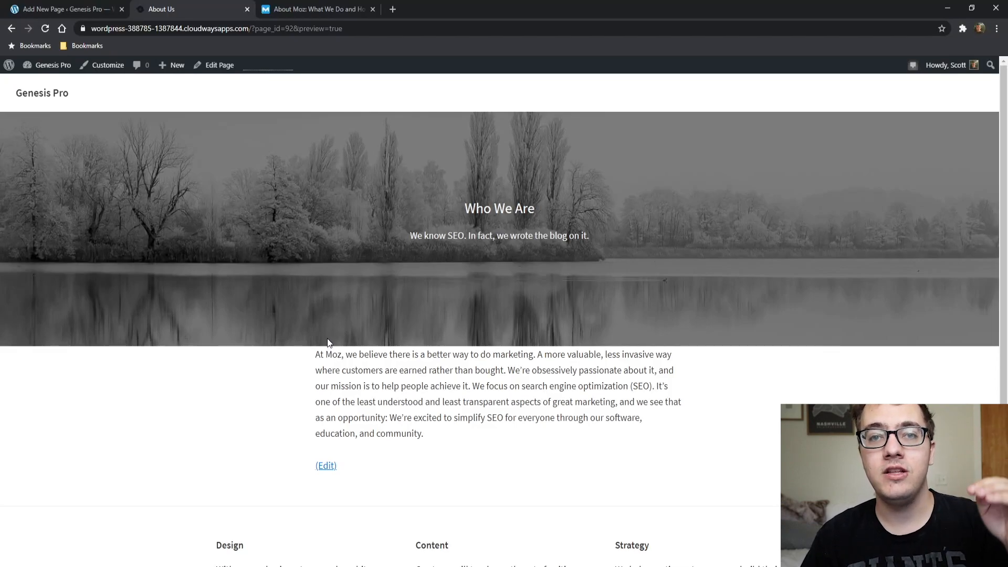
pyautogui.click(111, 8)
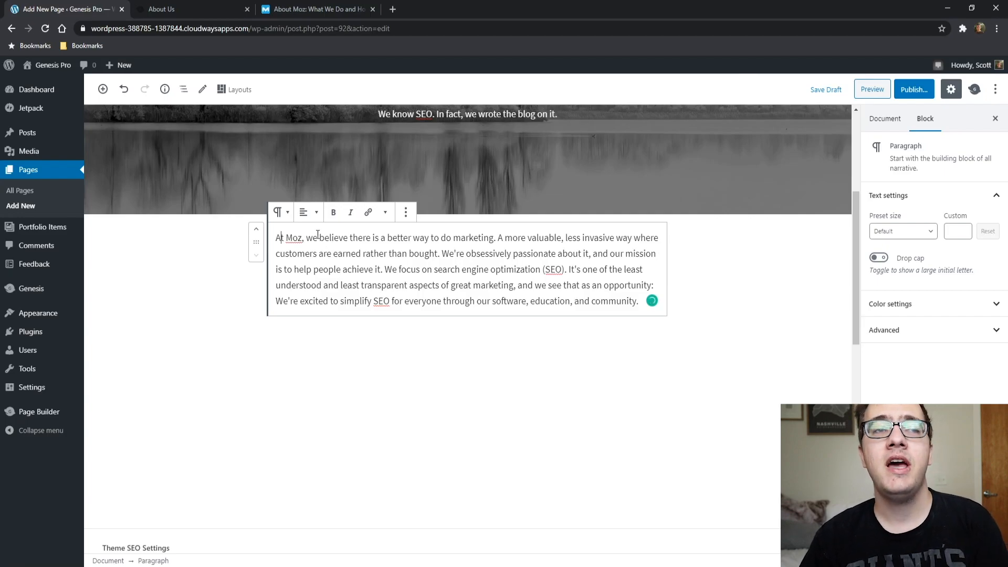
pyautogui.click(167, 9)
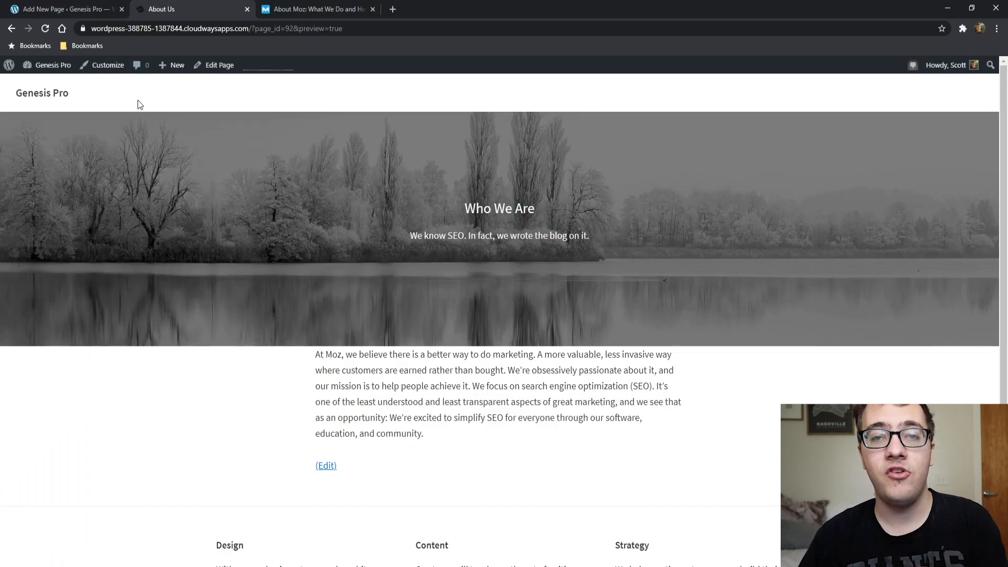
# - Insert a Spacer block 25 pixels high between the cover and the intro paragraph, and preview the page
pyautogui.click(33, 4)
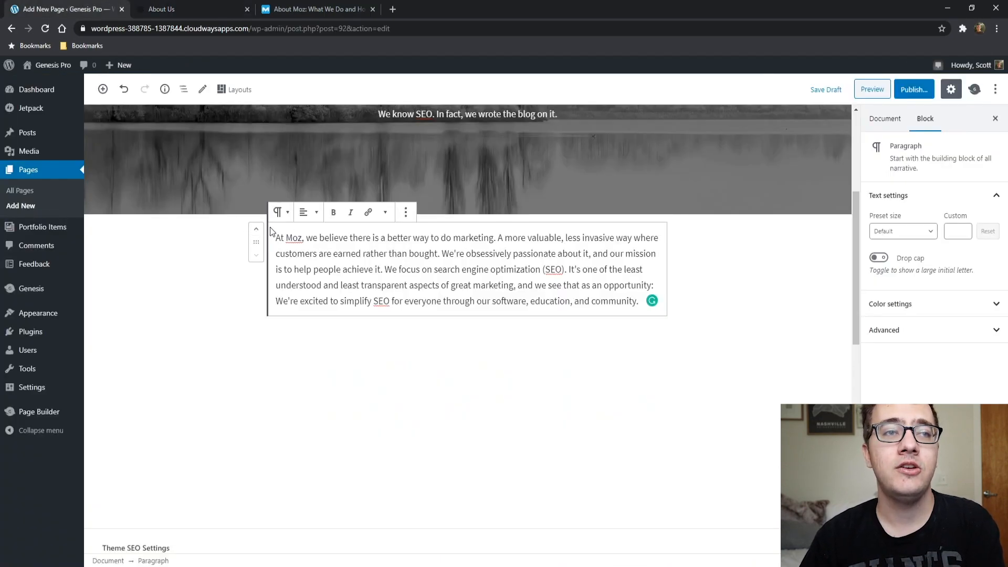
pyautogui.click(499, 210)
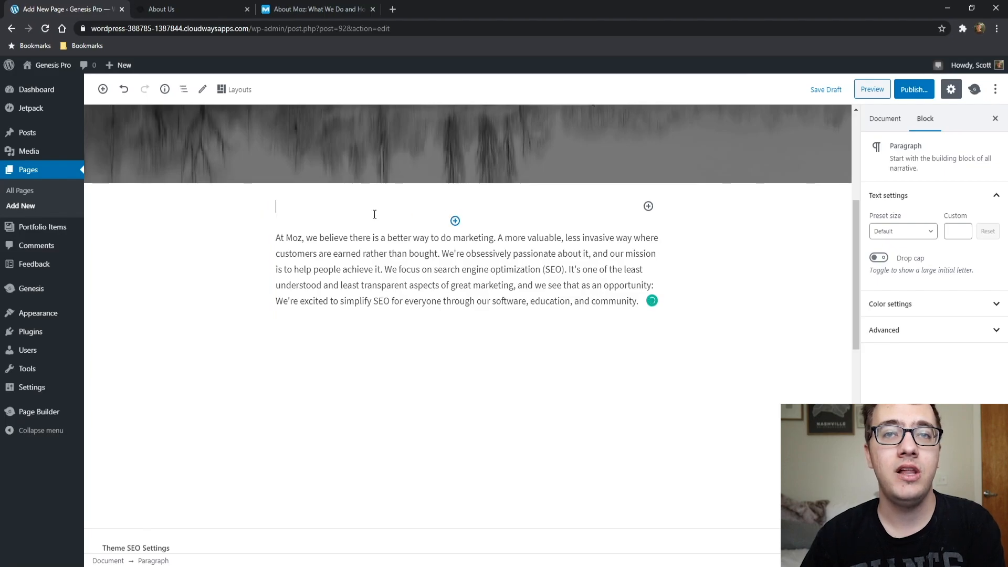
pyautogui.click(648, 206)
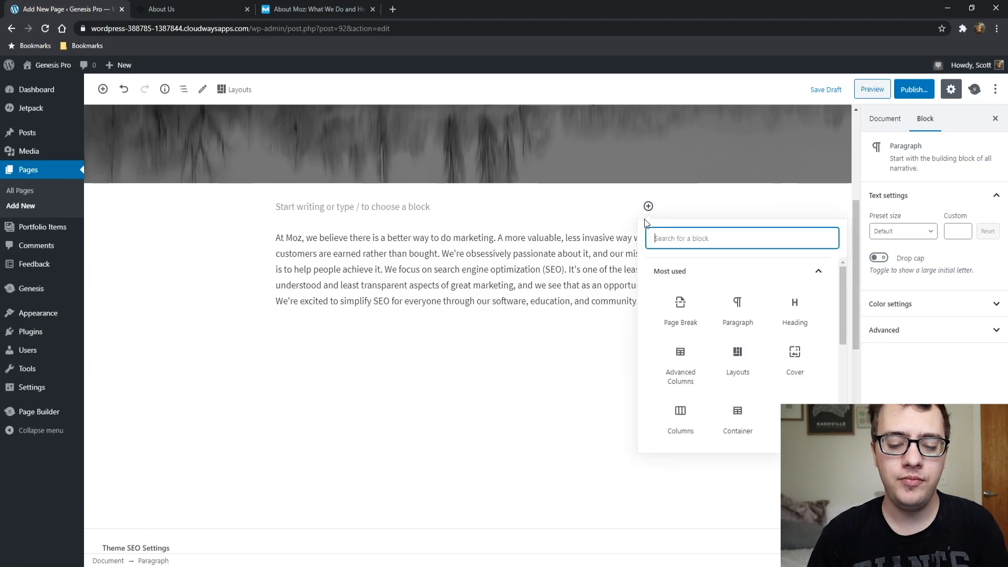
pyautogui.write('spacer')
pyautogui.click(682, 305)
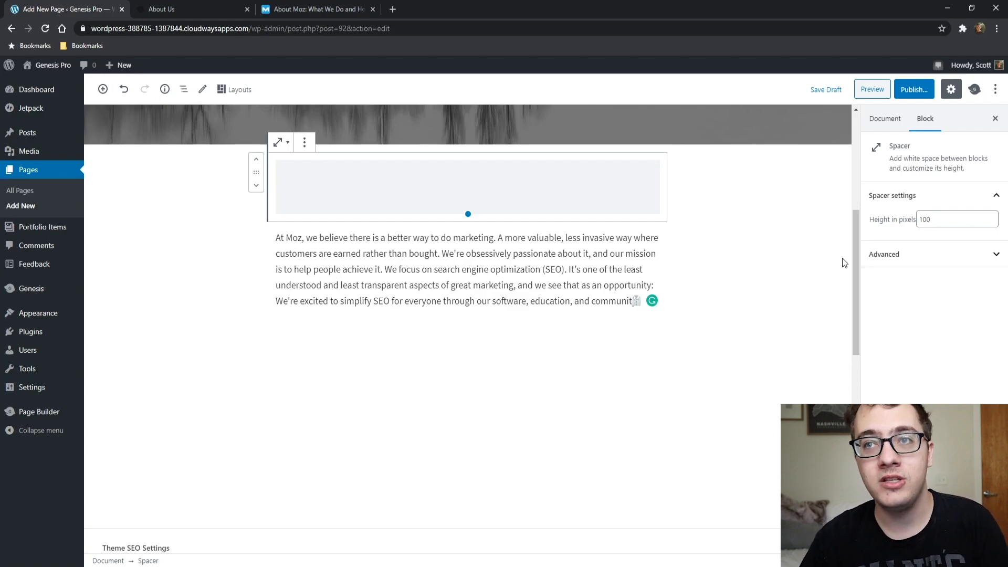
pyautogui.moveTo(946, 218); pyautogui.dragTo(909, 225)
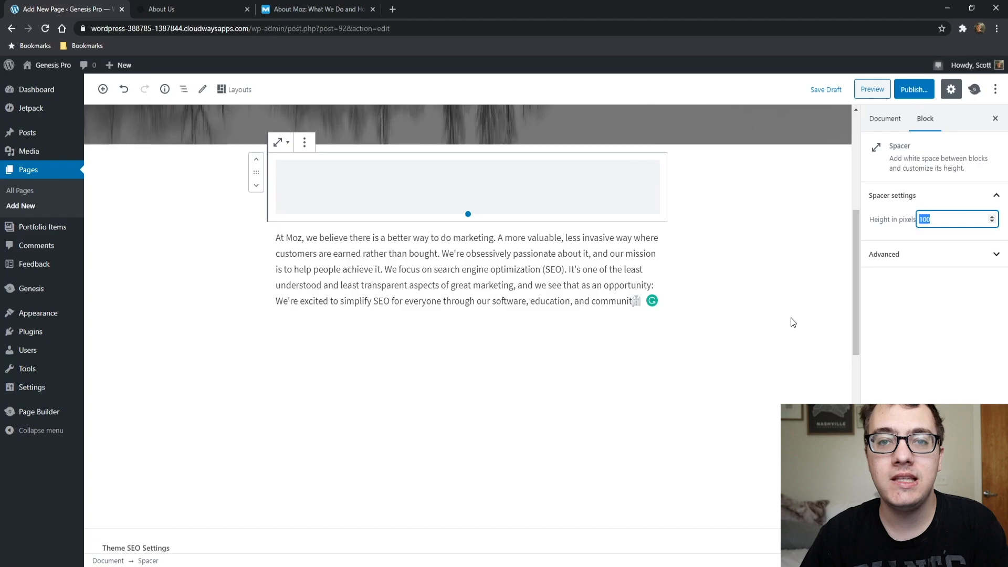
pyautogui.write('25')
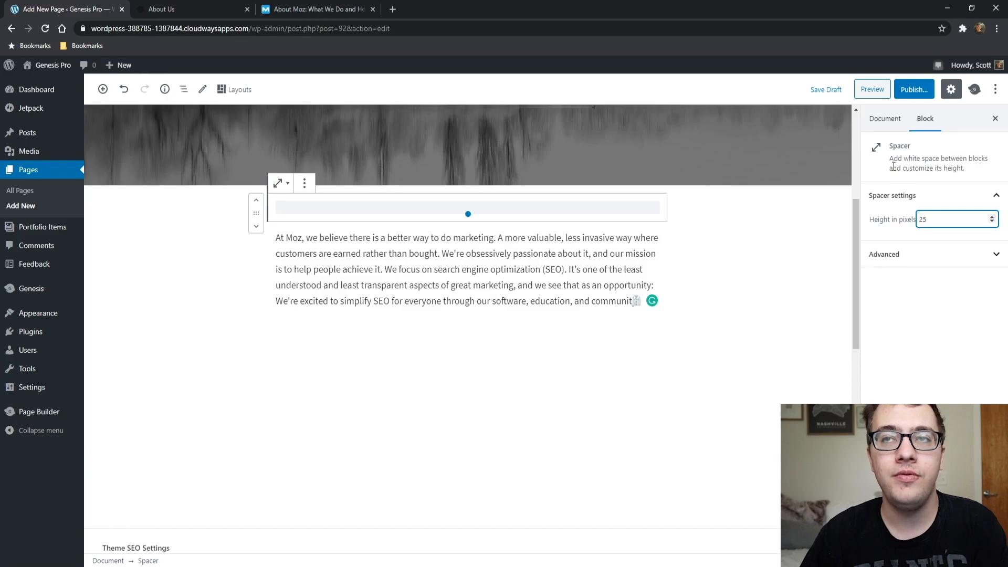
pyautogui.click(871, 90)
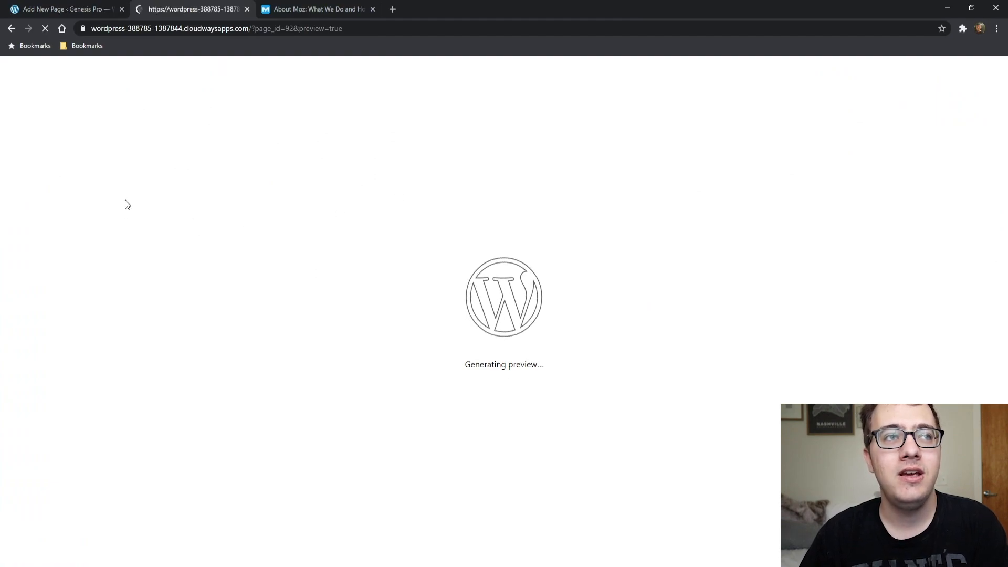
pyautogui.scroll(-3, 222, 338)
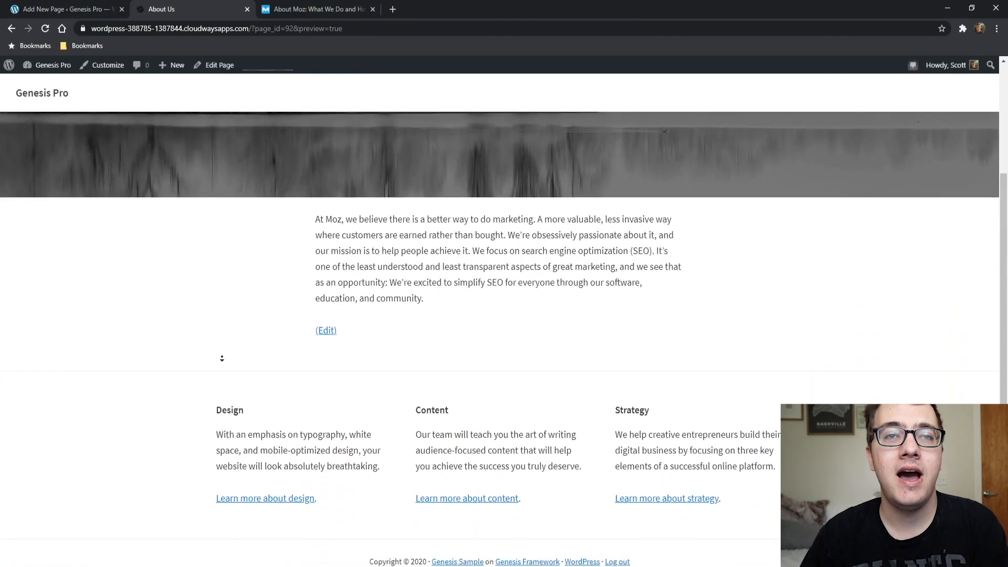
# - Center-align the whole intro paragraph in the editor and check it in the page preview
pyautogui.click(54, 9)
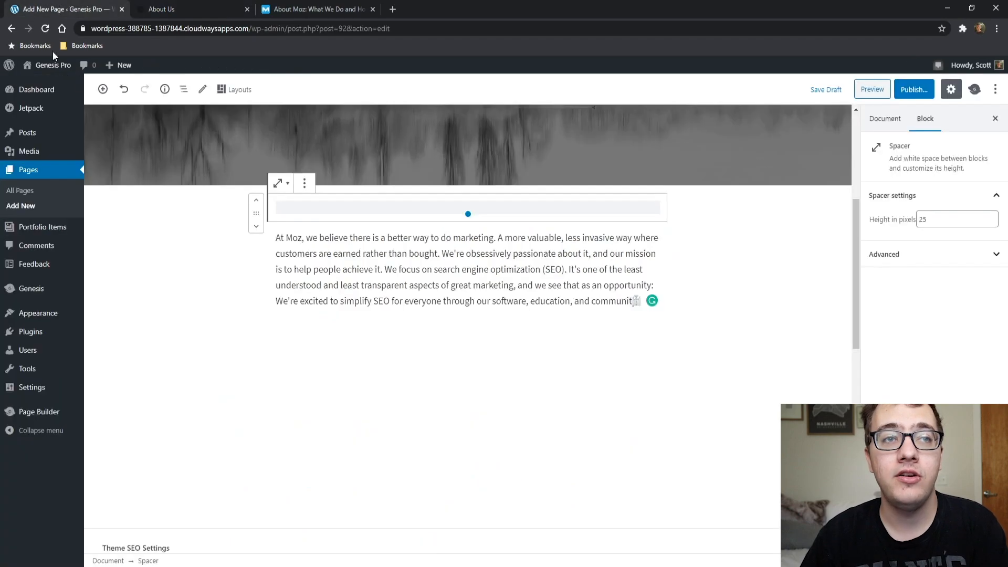
pyautogui.click(349, 234)
pyautogui.hotkey('ctrl', 'a')
pyautogui.click(304, 212)
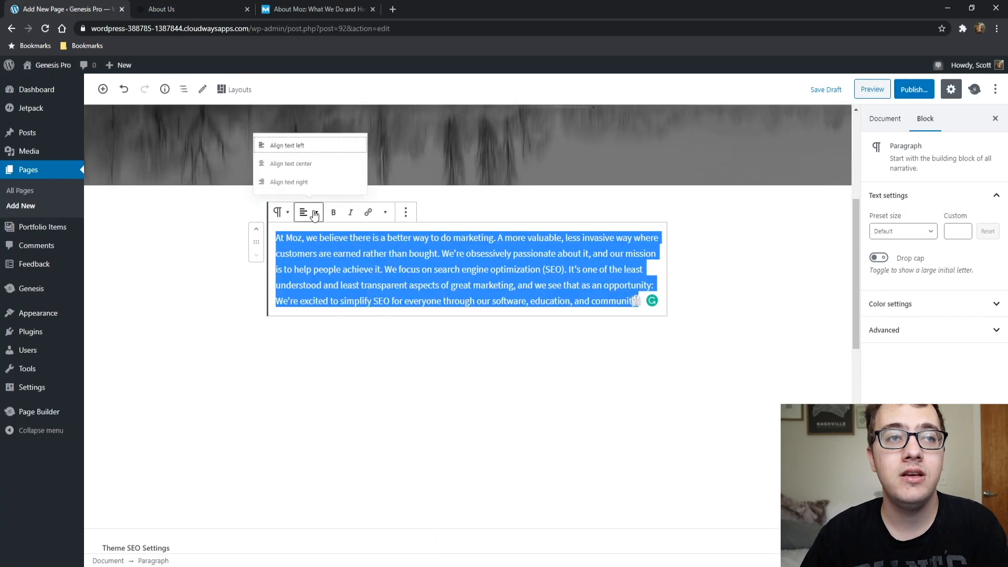
pyautogui.click(304, 164)
pyautogui.click(872, 89)
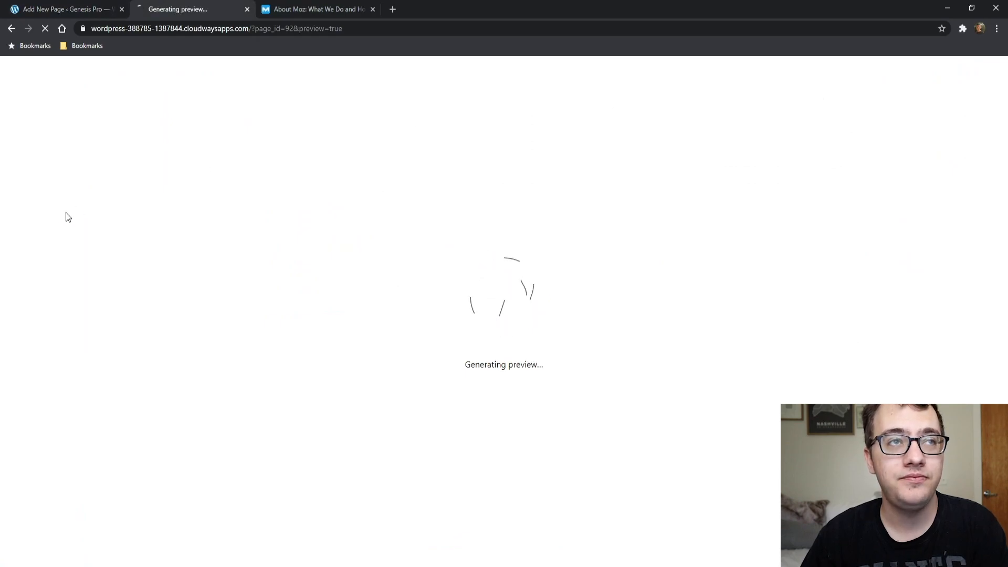
pyautogui.scroll(-3, 151, 213)
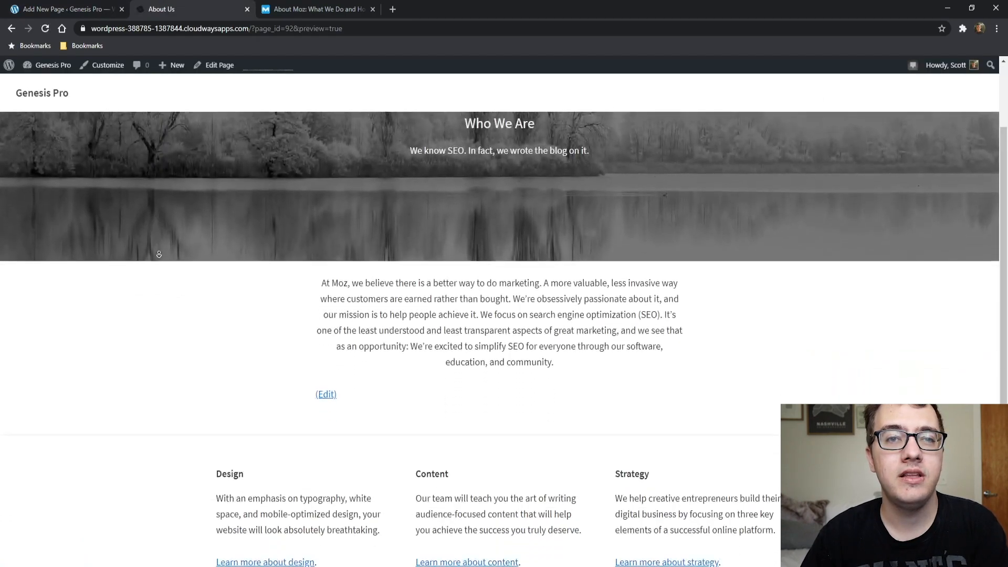
pyautogui.scroll(2, 176, 248)
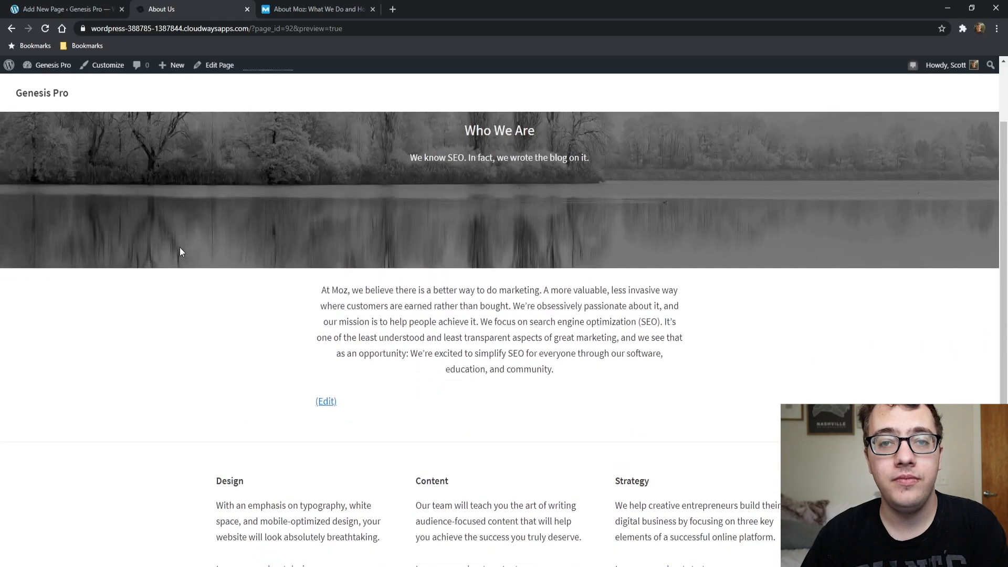
pyautogui.scroll(-1, 179, 247)
# - Compare the intro section in the page editor, on the Moz About page and in the preview
pyautogui.click(37, 9)
pyautogui.scroll(-2, 731, 302)
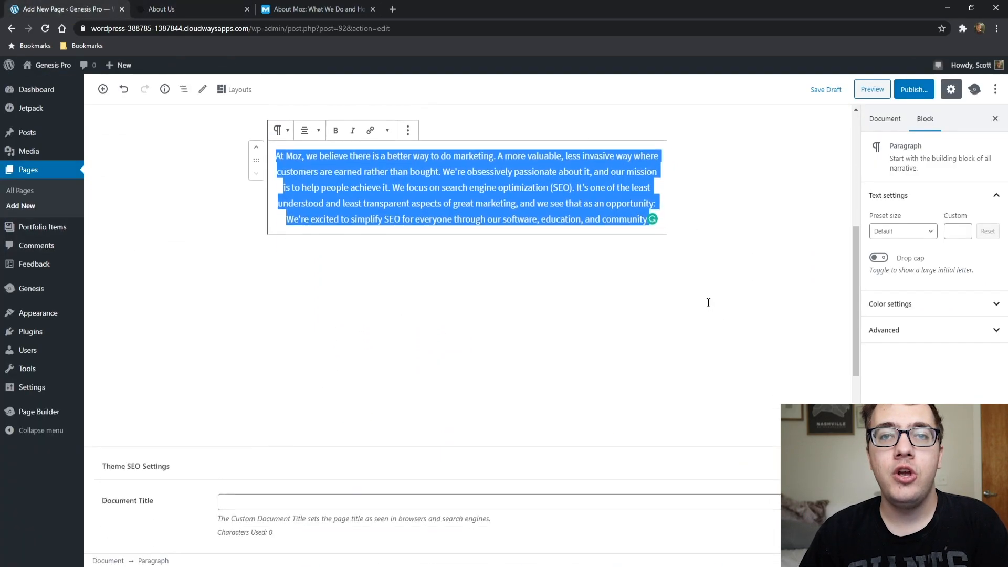
pyautogui.click(587, 230)
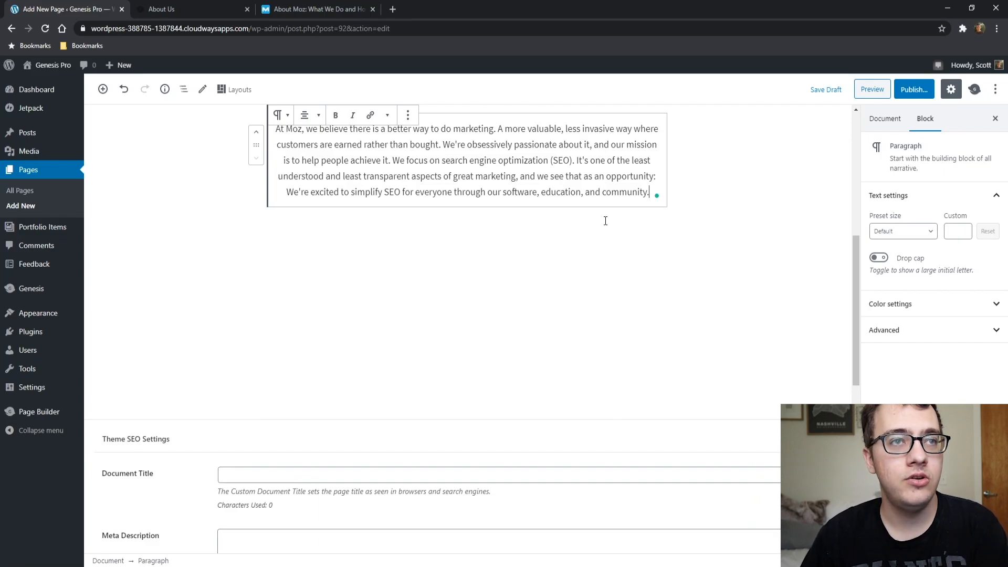
pyautogui.click(273, 9)
pyautogui.click(178, 6)
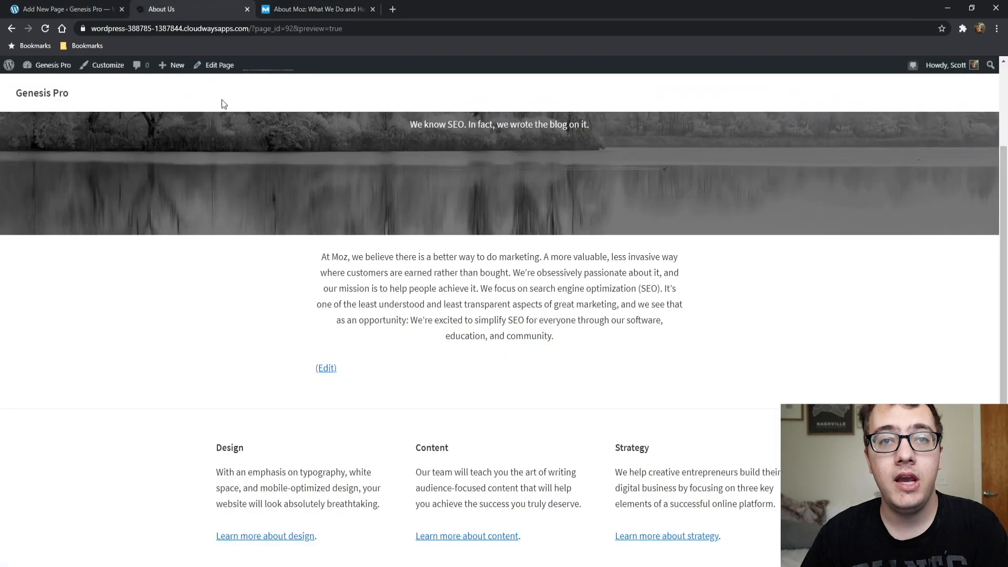
# - Insert a Columns block with two equal columns below the intro paragraph in the page editor
pyautogui.click(63, 9)
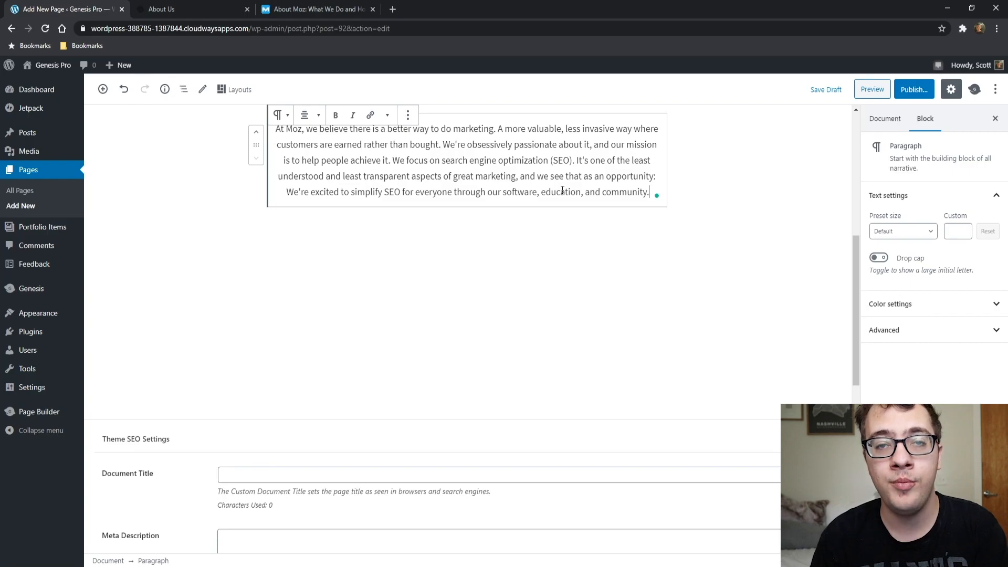
pyautogui.press('Return')
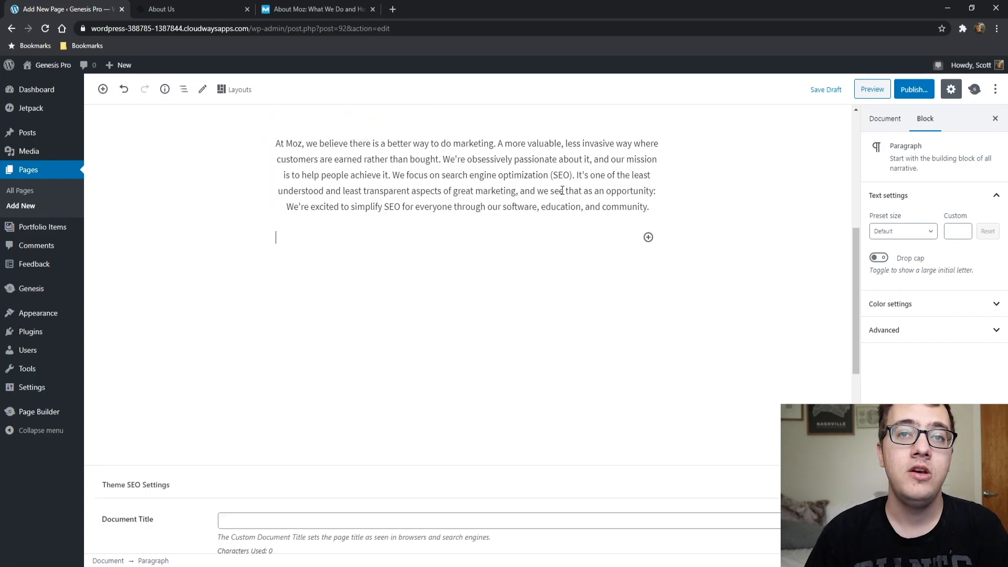
pyautogui.click(648, 237)
pyautogui.write('colu')
pyautogui.scroll(-1, 687, 303)
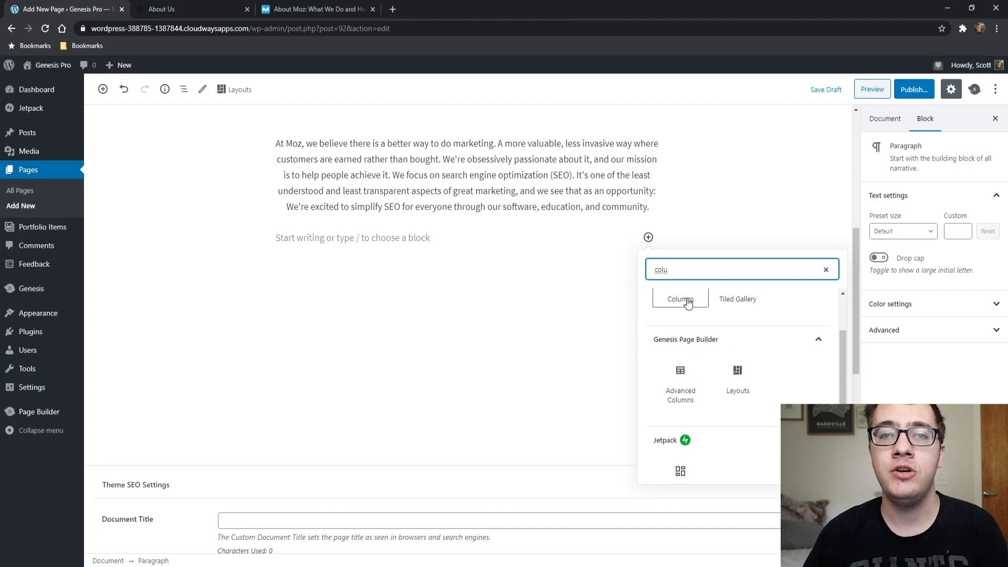
pyautogui.click(688, 304)
pyautogui.click(304, 300)
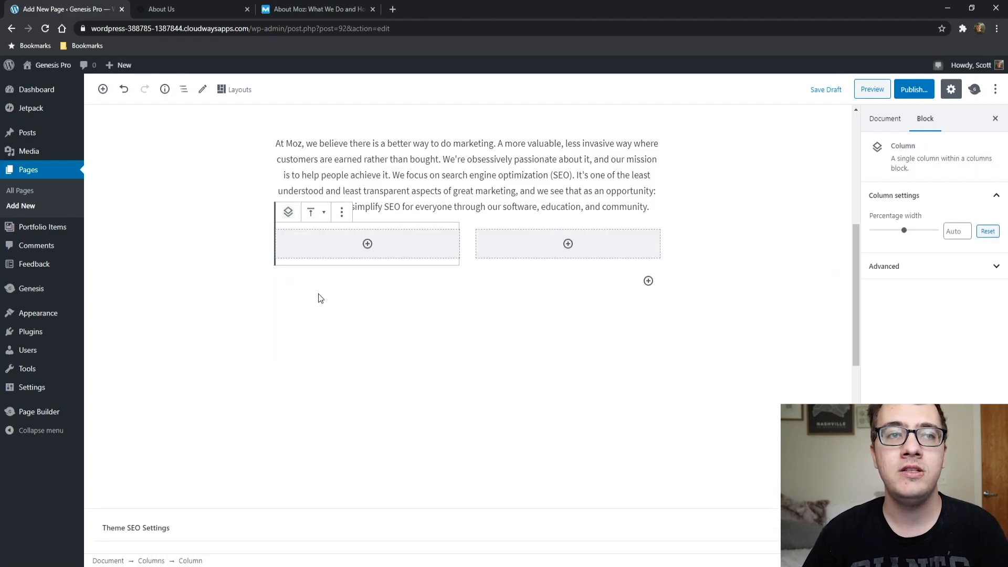
# - Insert an Advanced Columns block with two equal columns below the Columns block
pyautogui.click(648, 281)
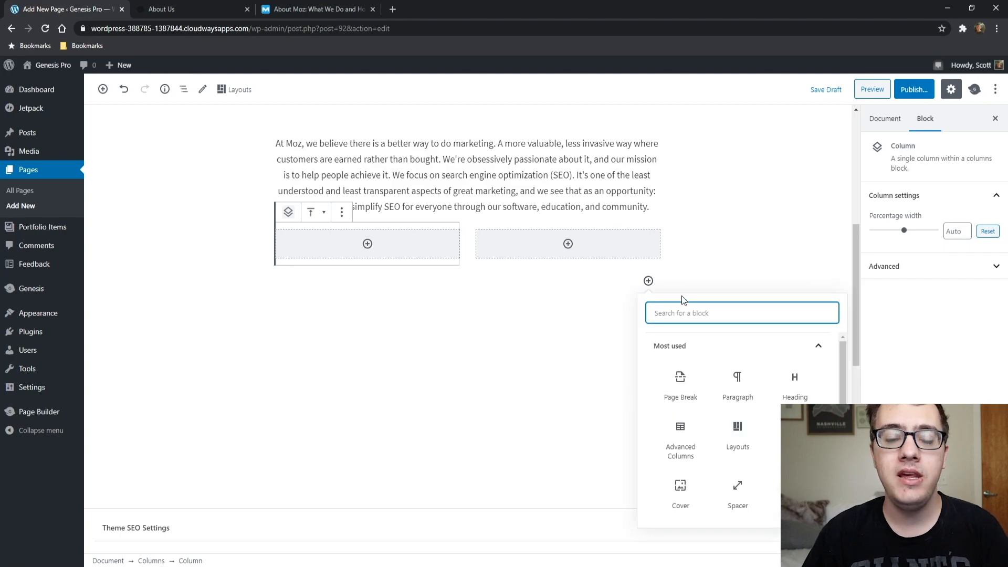
pyautogui.write('adva')
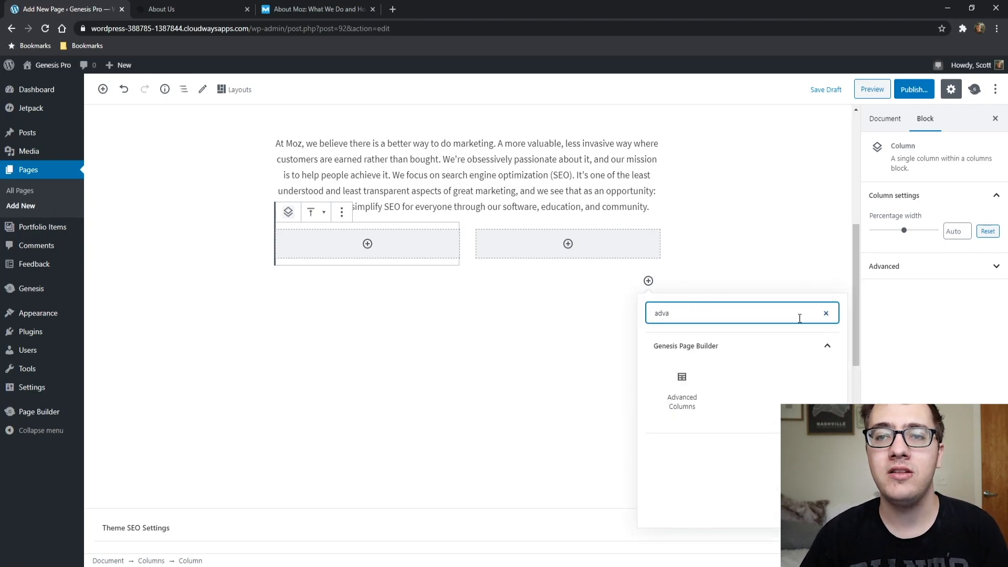
pyautogui.click(689, 371)
pyautogui.scroll(-1, 458, 288)
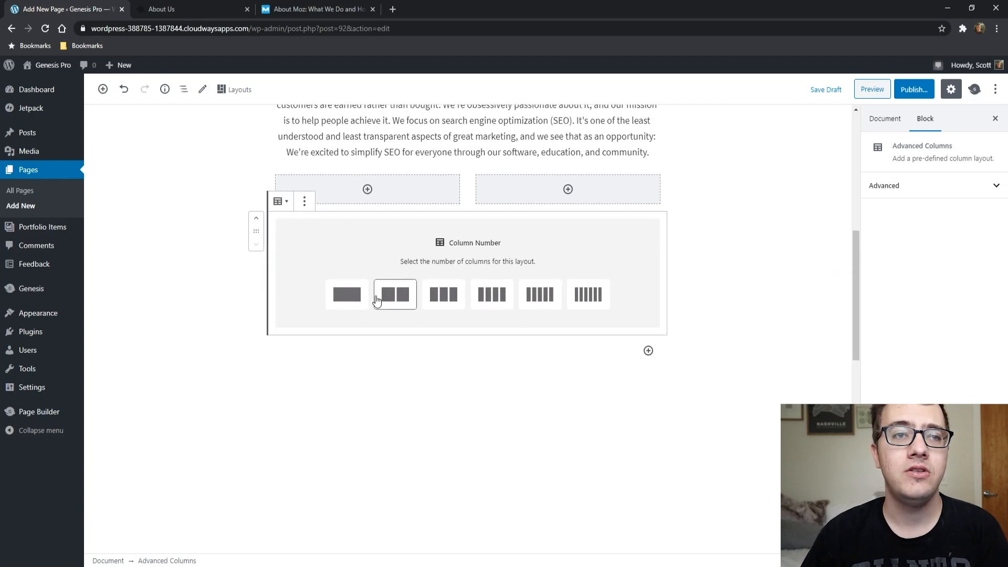
pyautogui.click(390, 295)
pyautogui.click(415, 291)
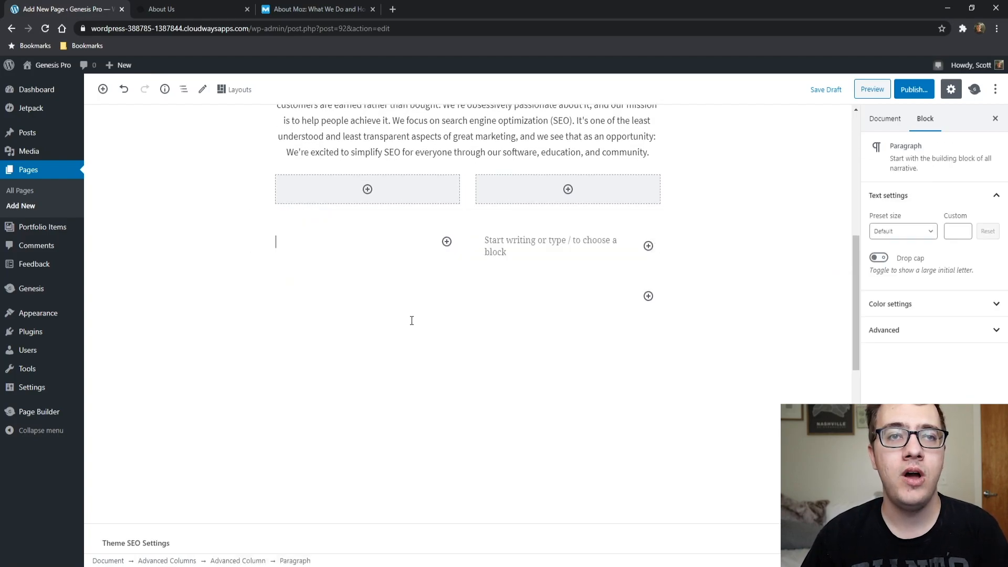
# - Insert an Image block into the first column of the Columns block
pyautogui.scroll(2, 414, 316)
pyautogui.scroll(-1, 413, 316)
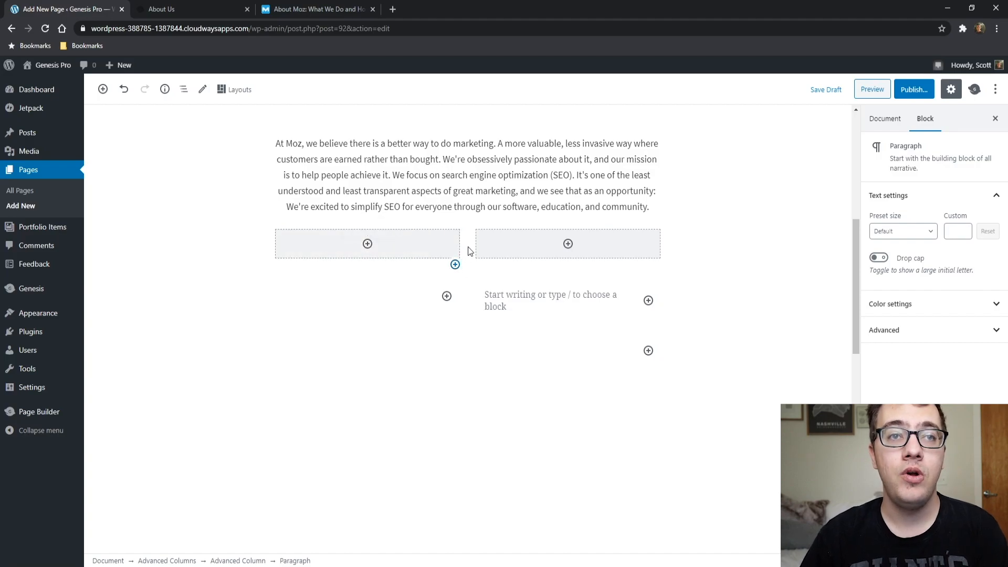
pyautogui.click(370, 243)
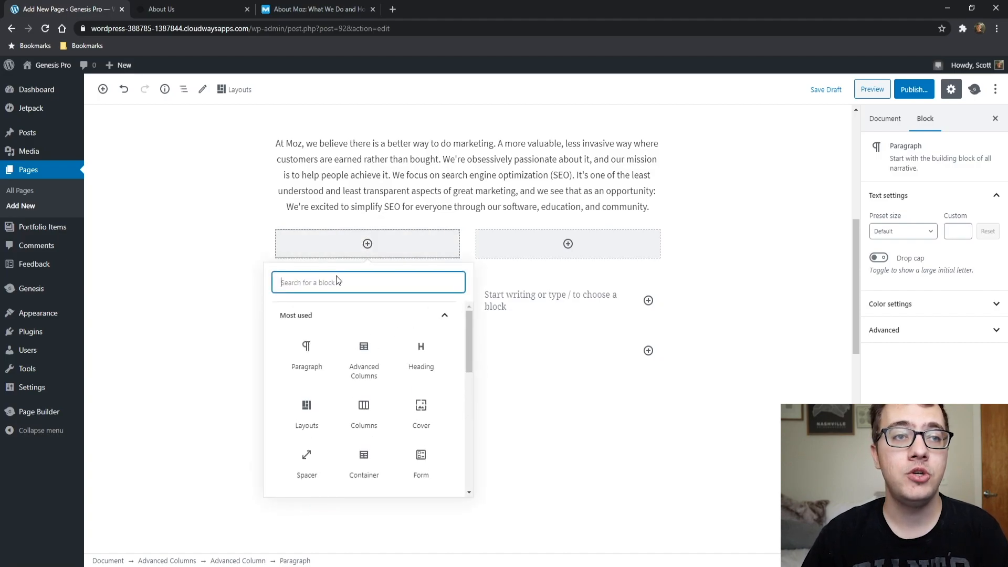
pyautogui.write('image')
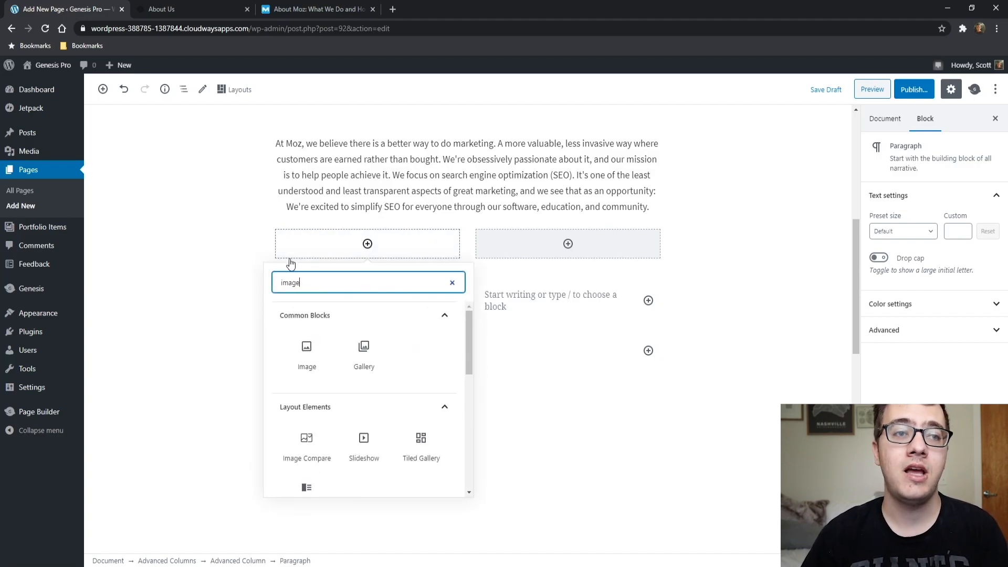
pyautogui.click(322, 344)
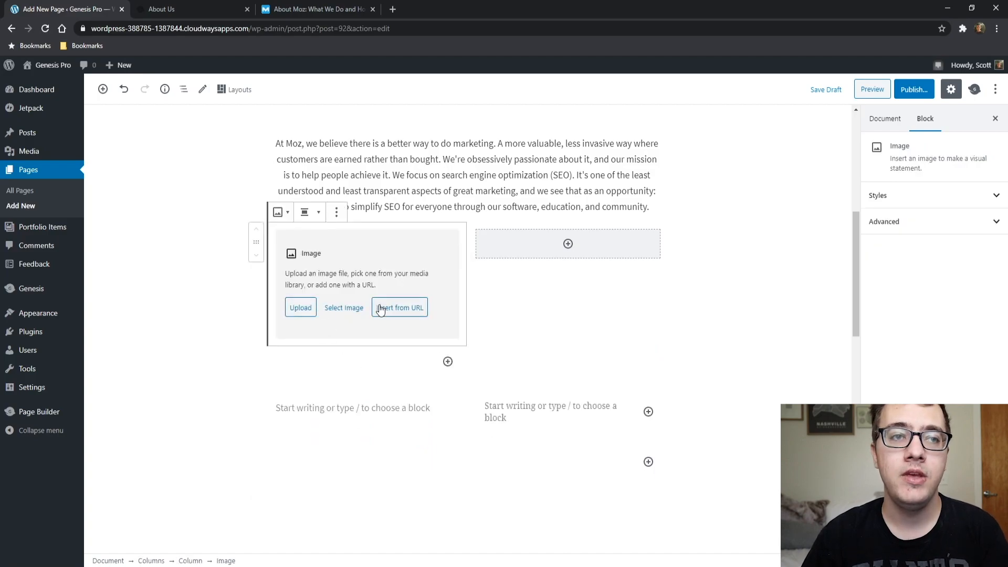
pyautogui.click(344, 308)
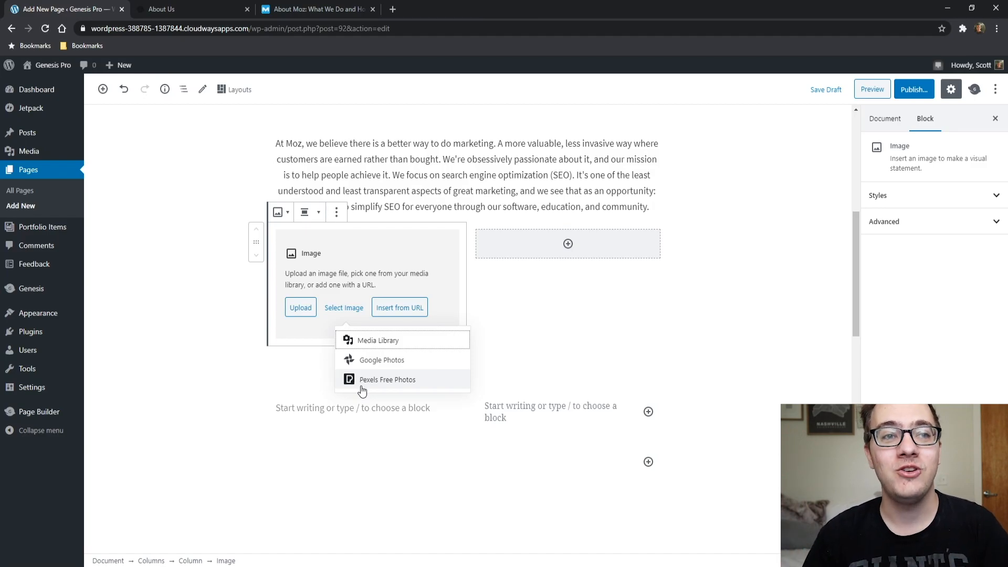
pyautogui.click(300, 308)
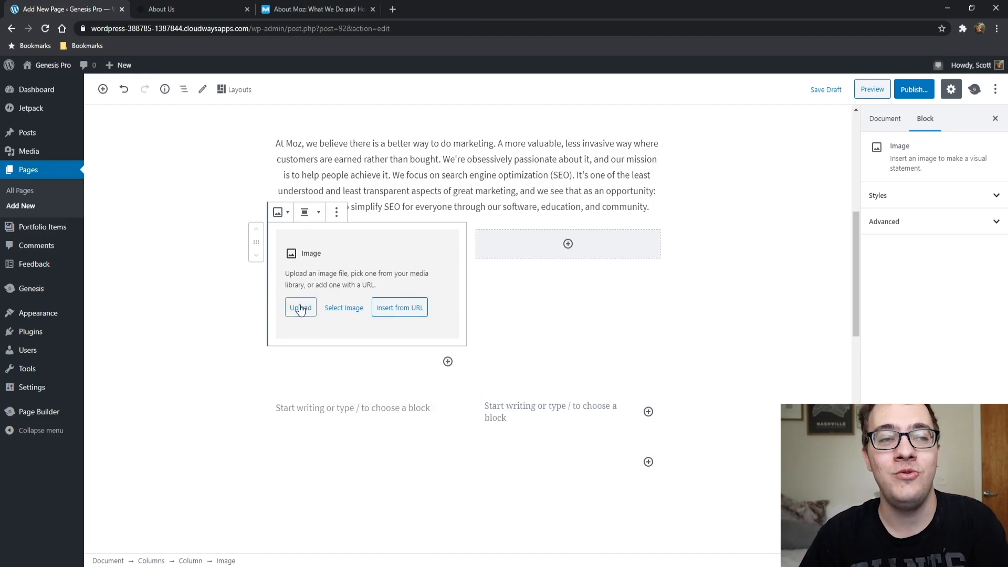
pyautogui.click(623, 6)
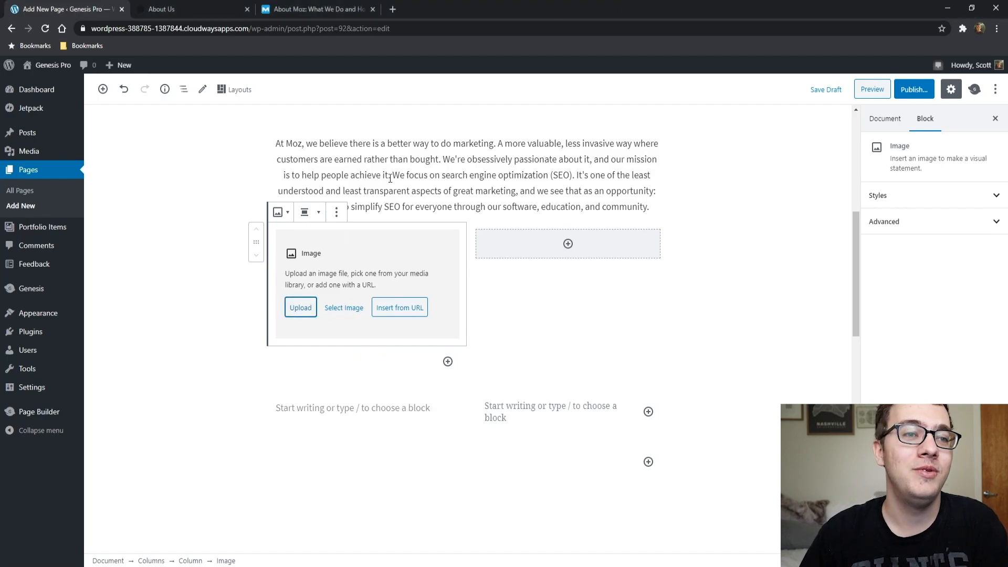
# - Fill the Image block with the photo of joined hands, pexels-photo-3184397, from the Media Library
pyautogui.scroll(-1, 326, 257)
pyautogui.click(346, 260)
pyautogui.click(353, 285)
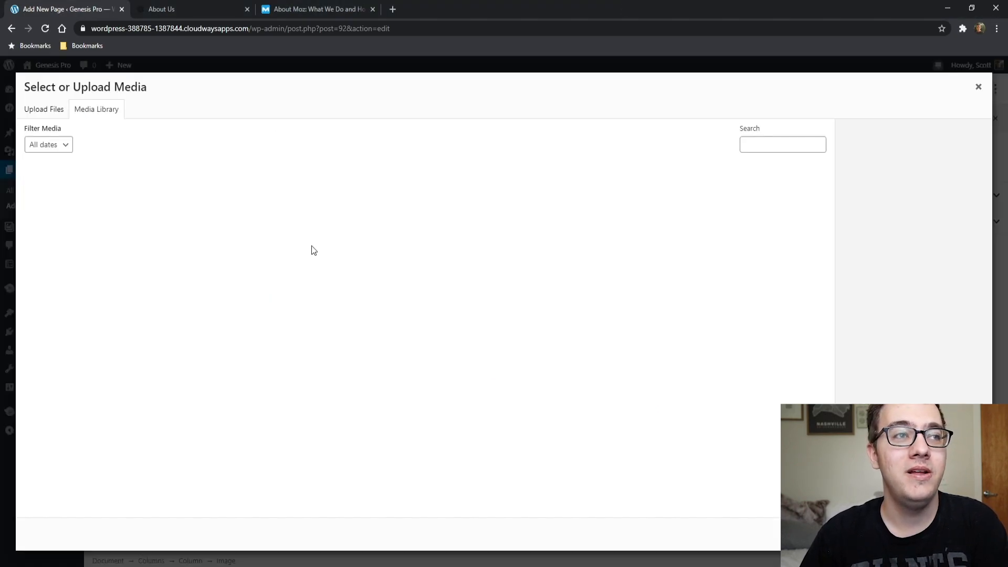
pyautogui.click(49, 185)
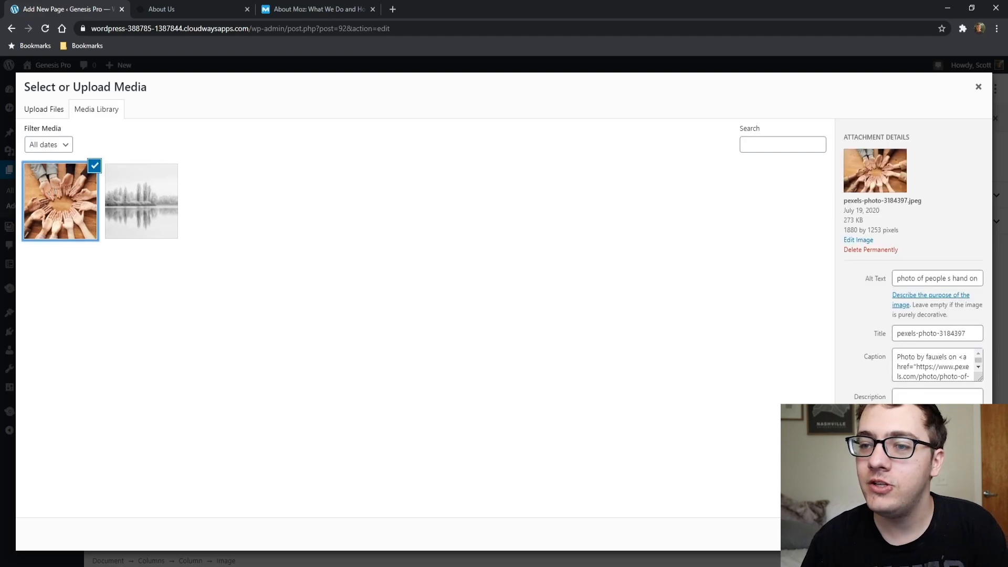
pyautogui.click(968, 535)
# - Delete the photographer credit caption under the hands photo
pyautogui.scroll(-2, 398, 195)
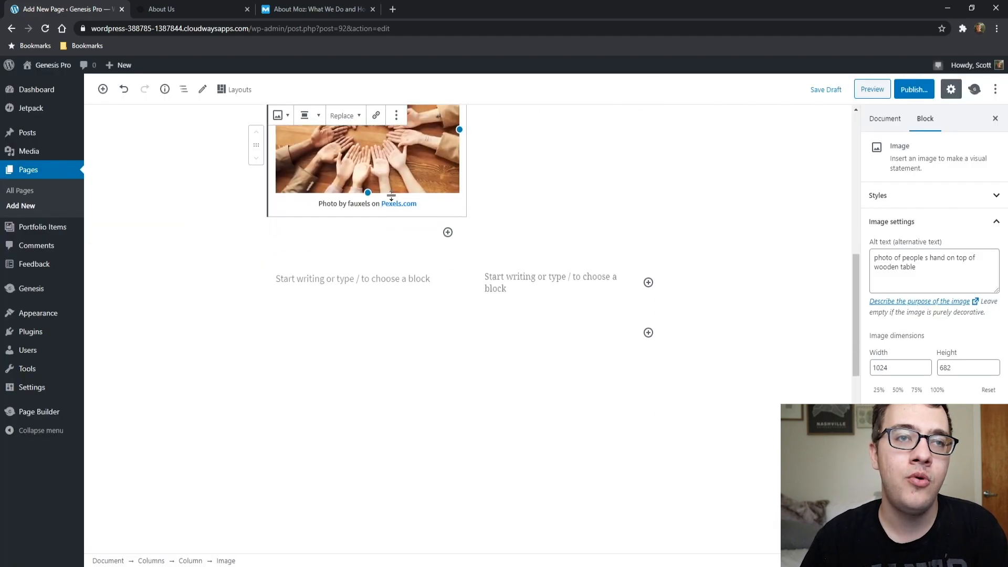
pyautogui.tripleClick(357, 205)
pyautogui.press('BackSpace')
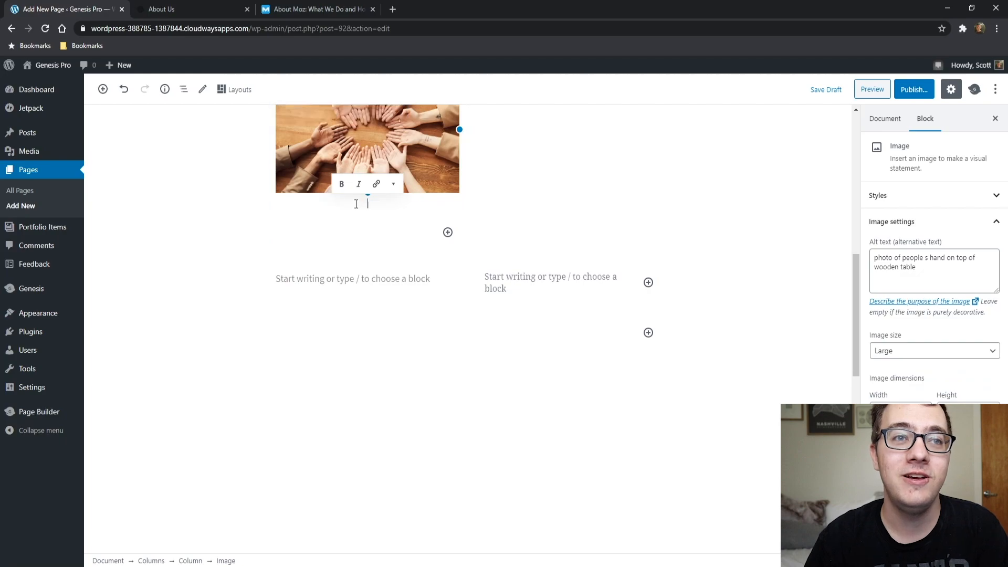
pyautogui.scroll(2, 404, 264)
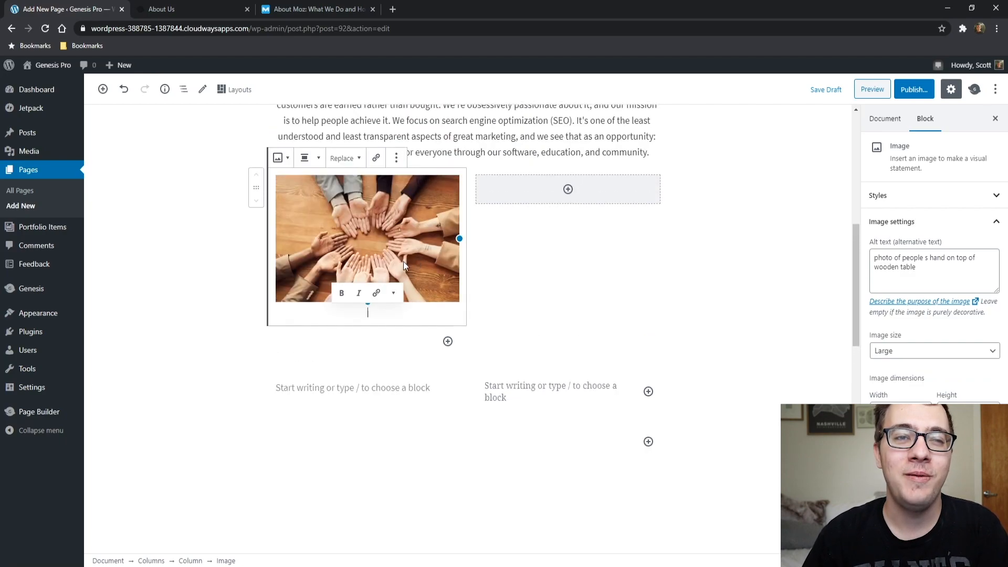
pyautogui.click(417, 203)
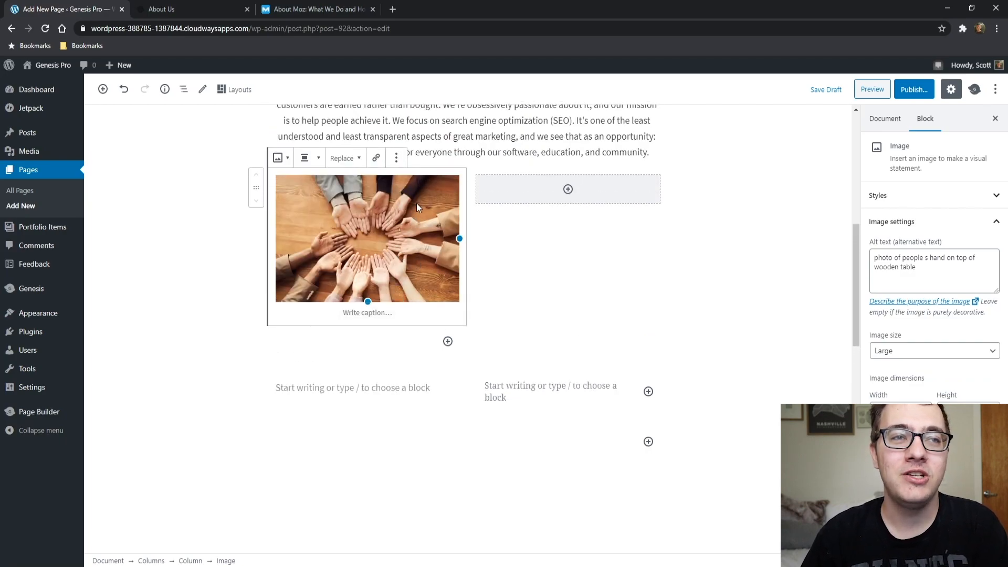
# - Try to copy the hands photo into the first column of the Advanced Columns block and undo the paste
pyautogui.click(397, 159)
pyautogui.click(322, 213)
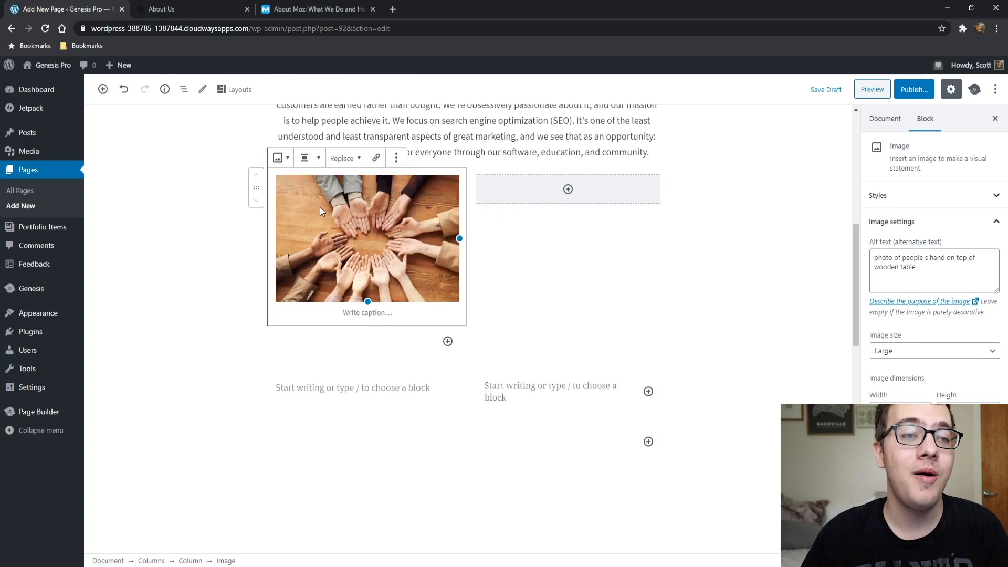
pyautogui.scroll(-2, 340, 239)
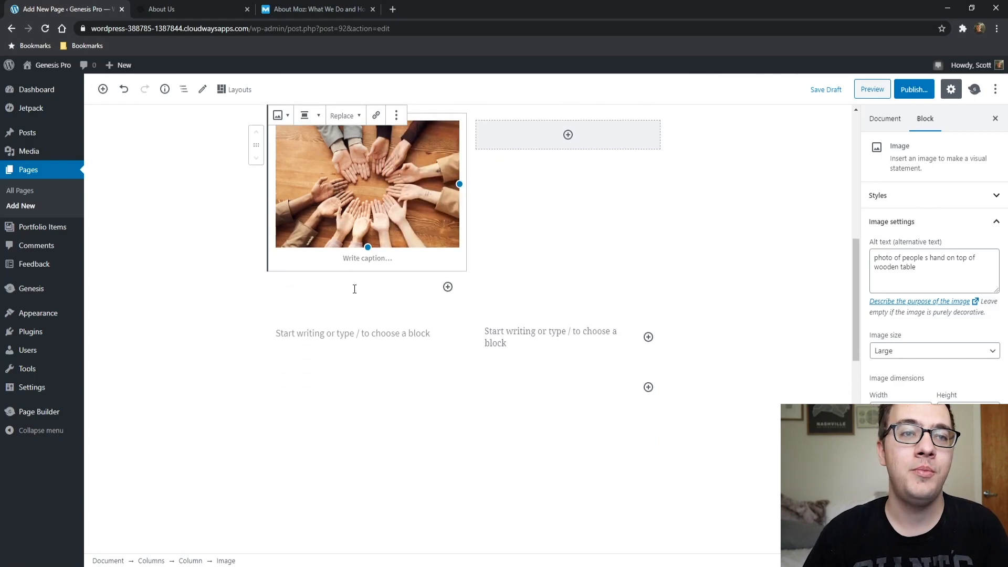
pyautogui.click(351, 282)
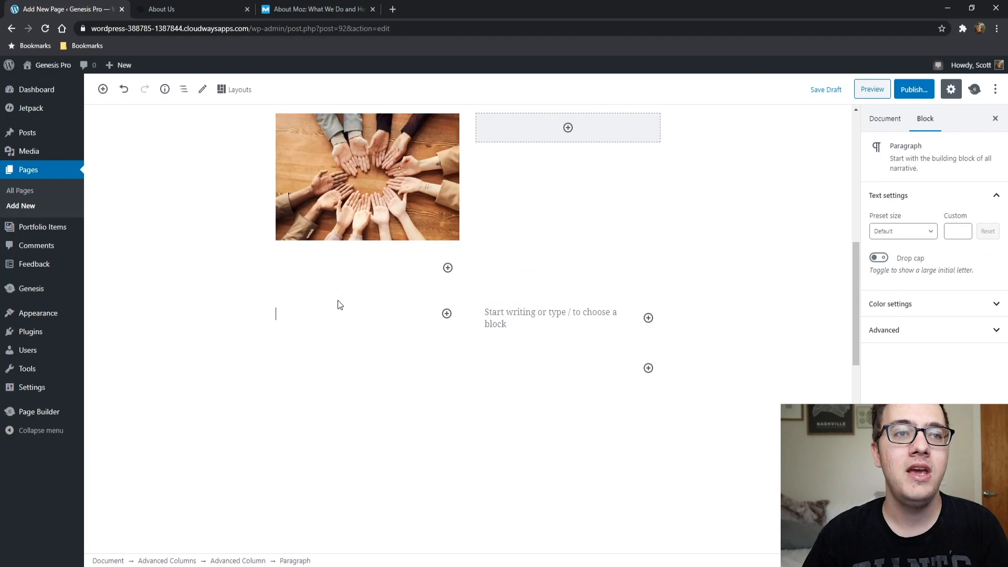
pyautogui.write("At Moz, we believe there is a better way to do marketing. A more valuable, less invasive way where customers are earned rather than bought. We're obsessively passionate about it, and our mission is to help people achieve it. We focus on search engine optimization (SEO). It's one of the least understood and least transparent aspects of great marketing, and we see that as an opportunity: We're excited to simplify SEO for everyone through our software, education, and community.")
pyautogui.scroll(2, 357, 279)
pyautogui.hotkey('ctrl', 'z')
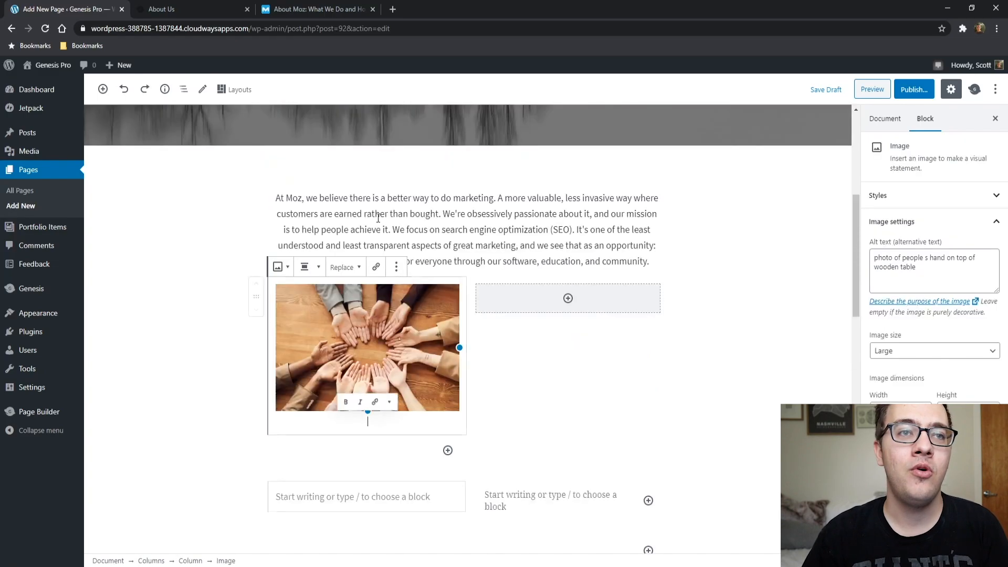
# - Duplicate the hands photo and move the copy into the first column of the Advanced Columns block
pyautogui.scroll(-2, 418, 238)
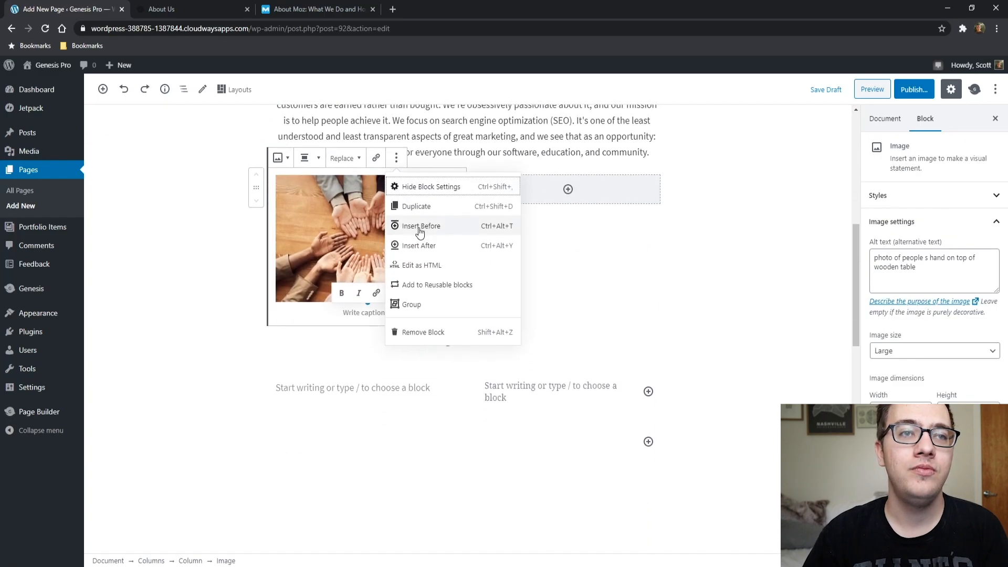
pyautogui.click(416, 204)
pyautogui.scroll(-2, 306, 278)
pyautogui.moveTo(256, 226); pyautogui.dragTo(314, 421)
pyautogui.scroll(1, 458, 219)
pyautogui.scroll(1, 458, 219)
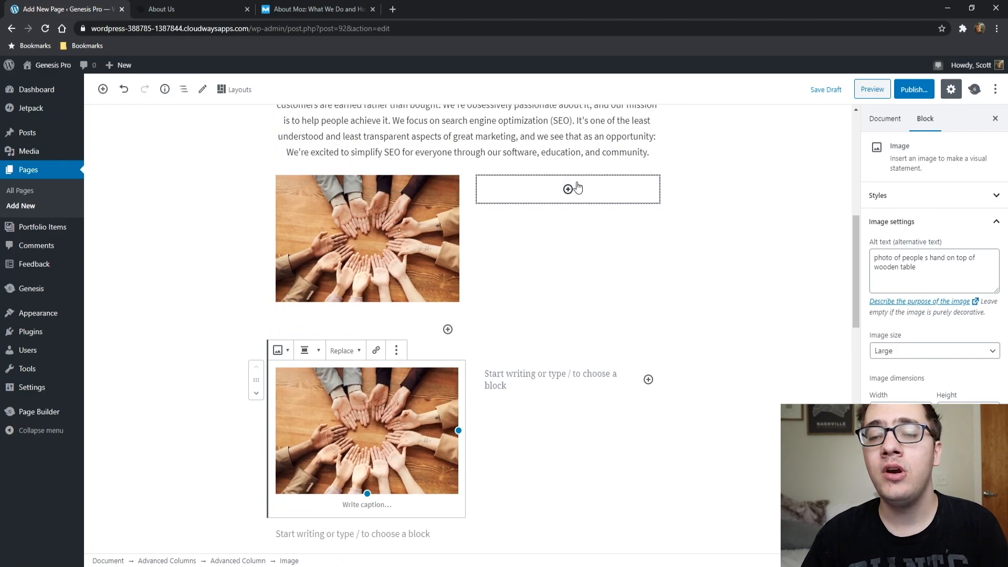
# - Examine the image-and-text layout and heading of the "Our founding" section on the Moz About page
pyautogui.click(216, 9)
pyautogui.scroll(-1, 219, 140)
pyautogui.click(269, 9)
pyautogui.scroll(-1, 267, 204)
pyautogui.middleClick(233, 261)
pyautogui.scroll(-4, 227, 272)
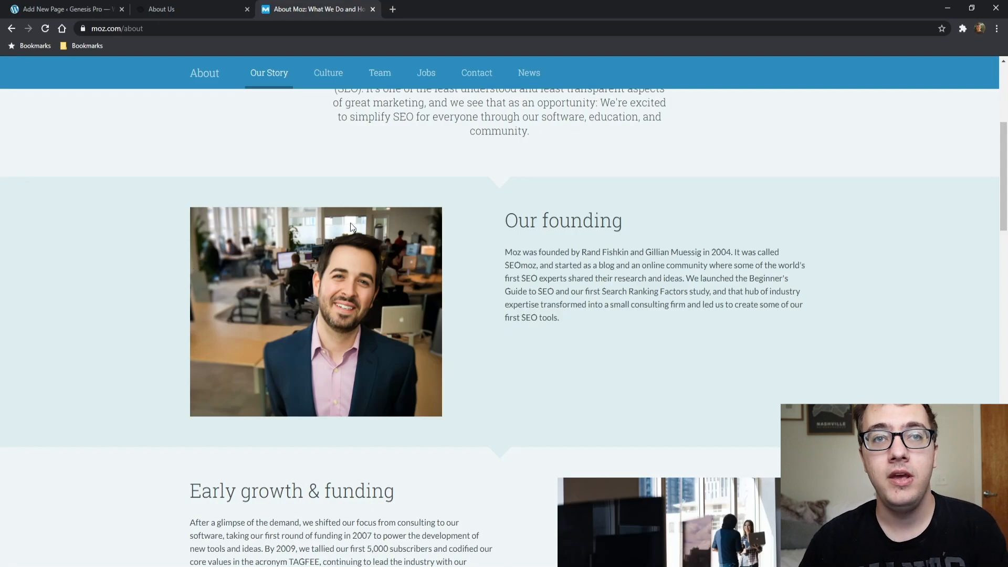
pyautogui.tripleClick(602, 219)
pyautogui.click(78, 4)
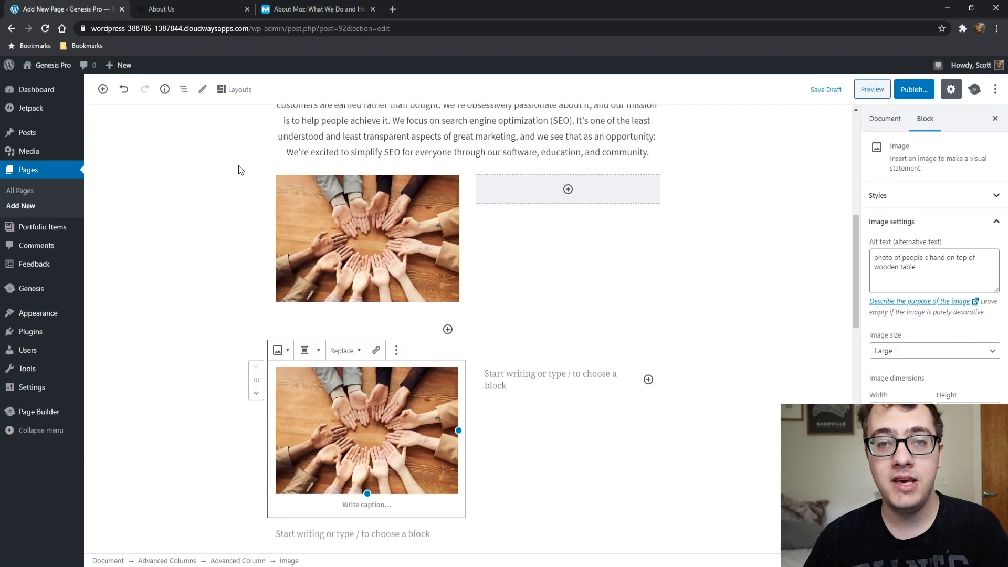
# - Add an H3 heading reading "Our Founding" to the empty second column of the Columns block
pyautogui.scroll(5, 238, 165)
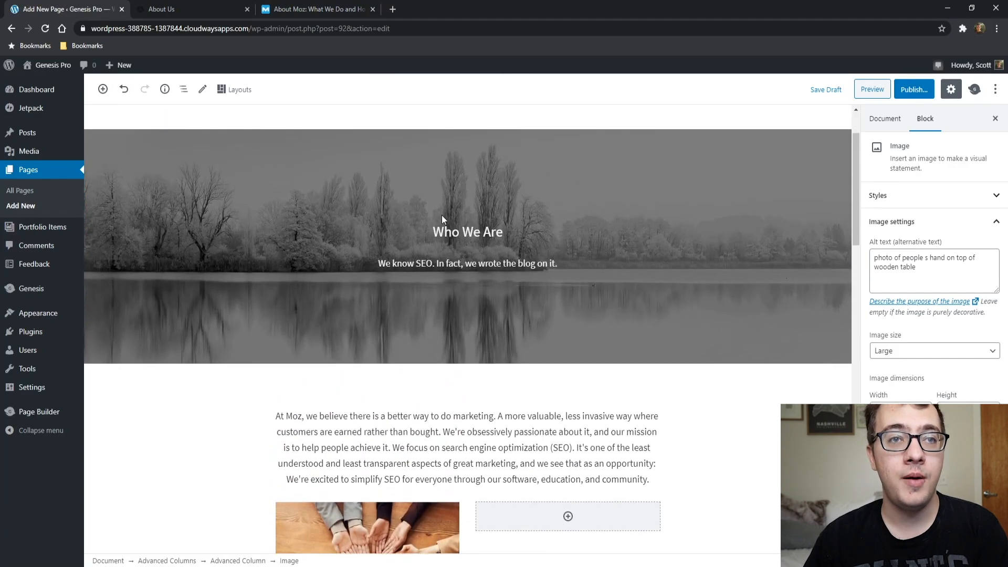
pyautogui.click(452, 224)
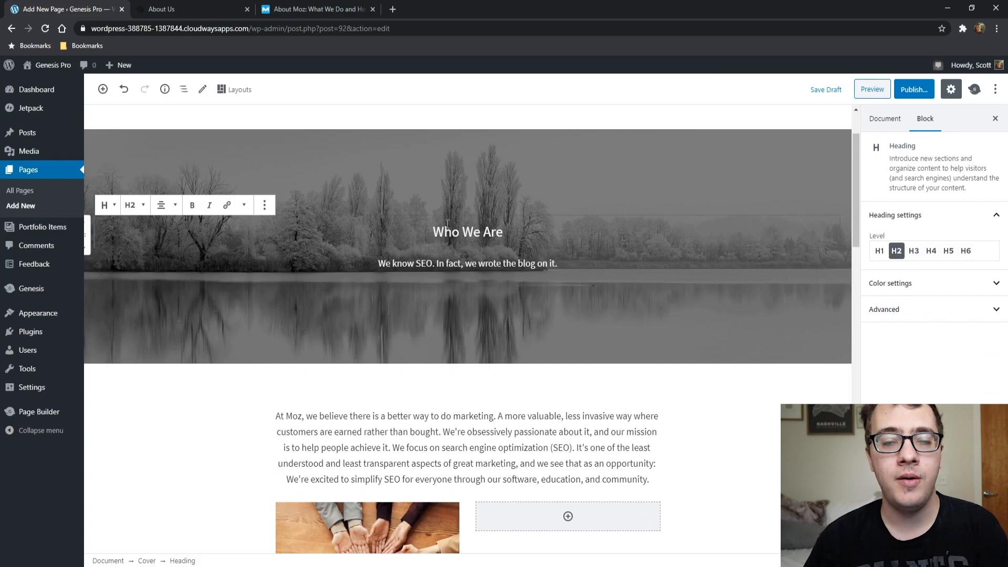
pyautogui.scroll(-5, 407, 222)
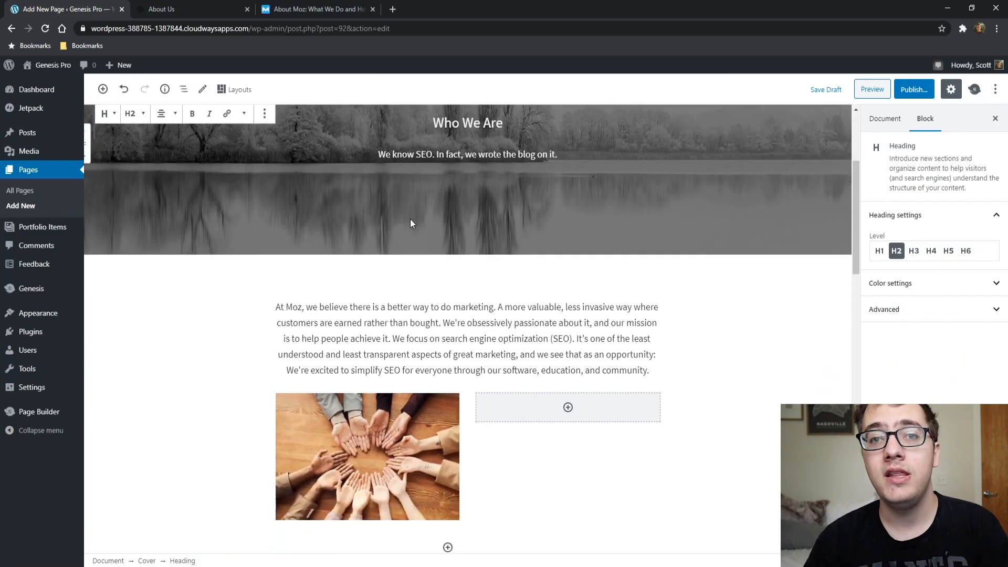
pyautogui.click(561, 240)
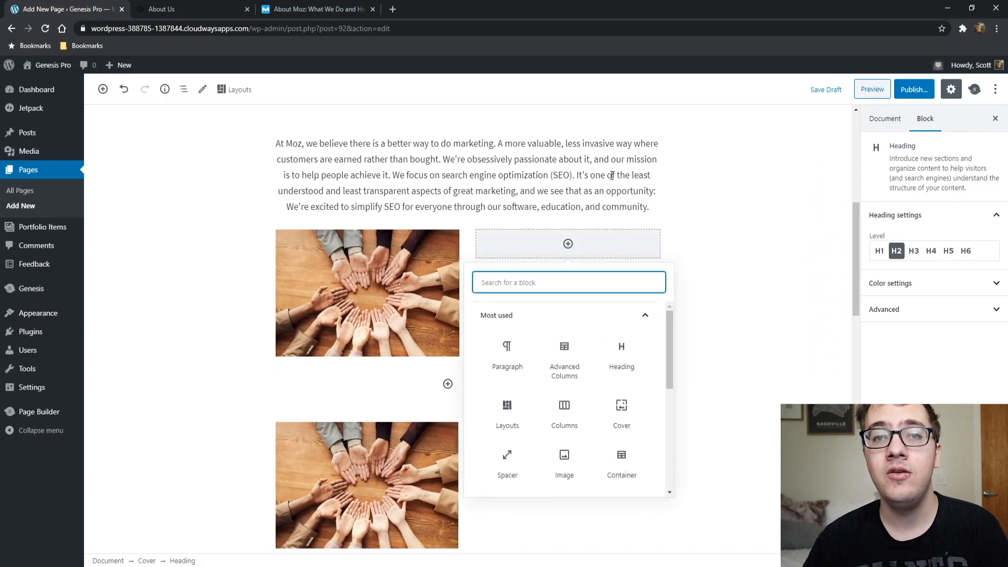
pyautogui.scroll(-1, 689, 177)
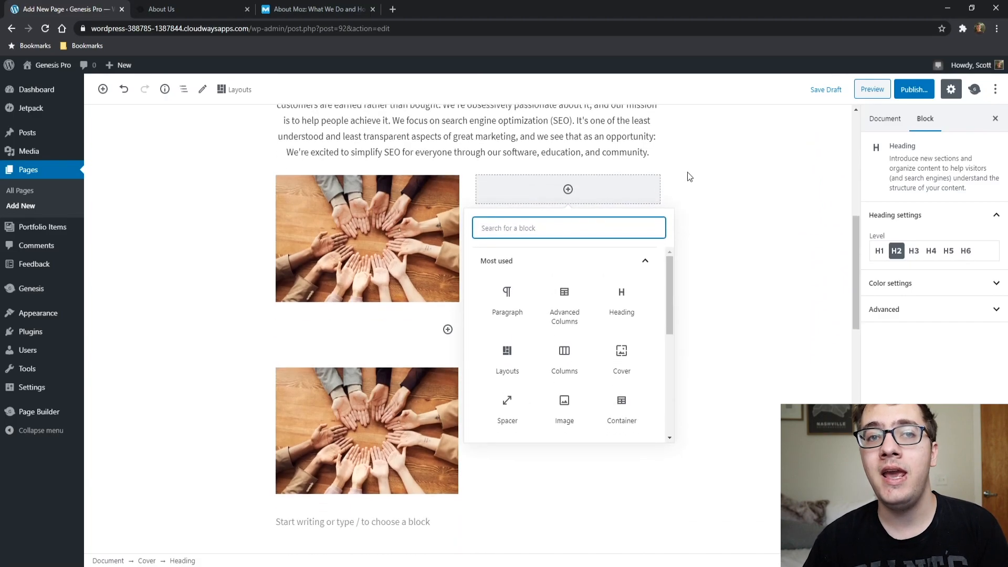
pyautogui.click(622, 286)
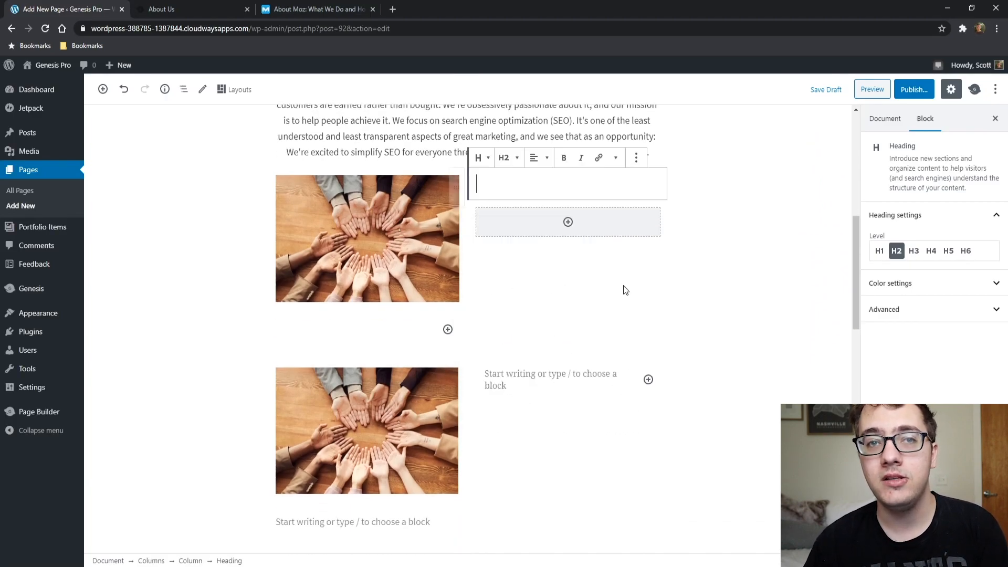
pyautogui.click(913, 250)
pyautogui.click(564, 184)
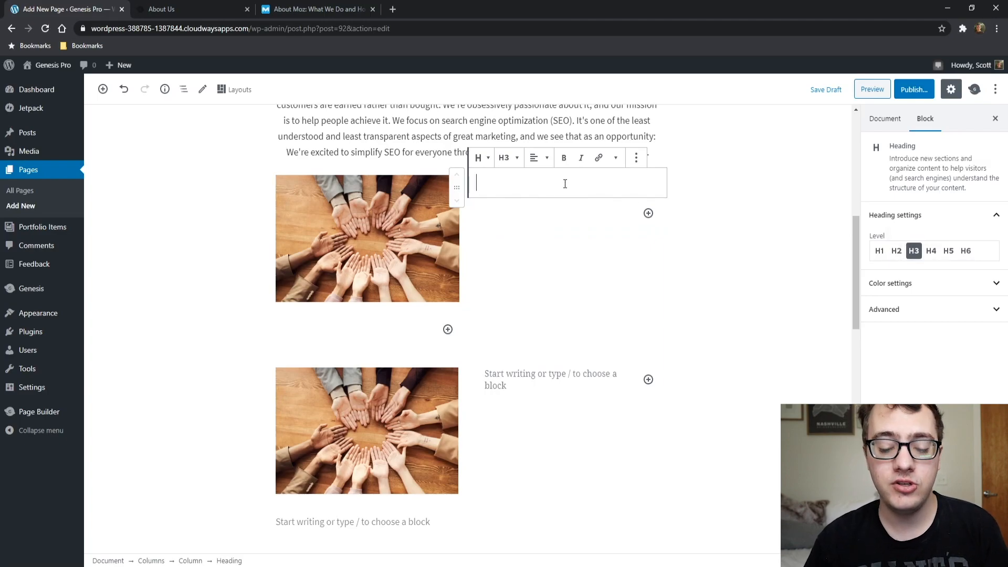
pyautogui.write('Our Founding')
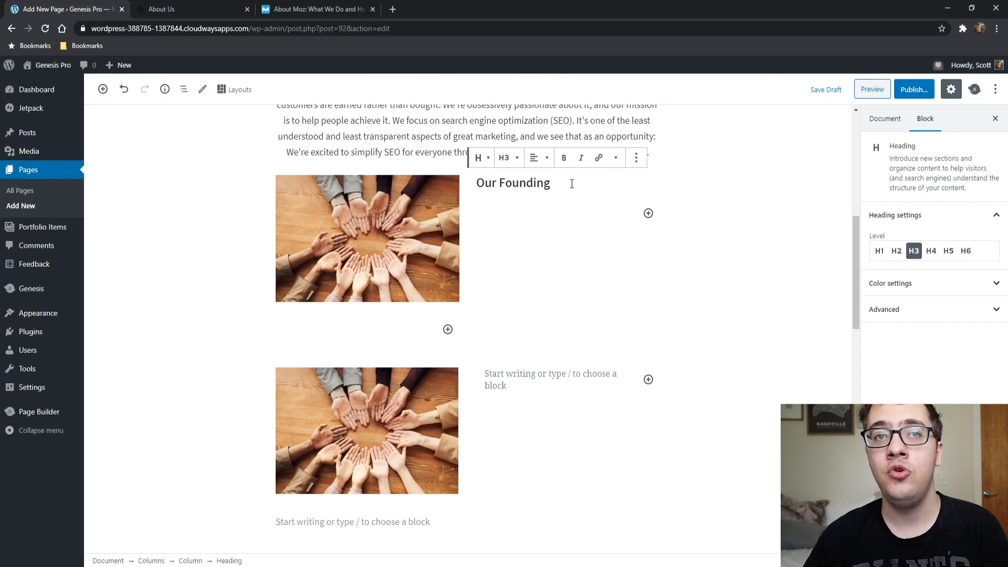
# - Duplicate the "Our Founding" heading and move the copy into the second column of the Advanced Columns block
pyautogui.scroll(-2, 645, 192)
pyautogui.scroll(1, 662, 191)
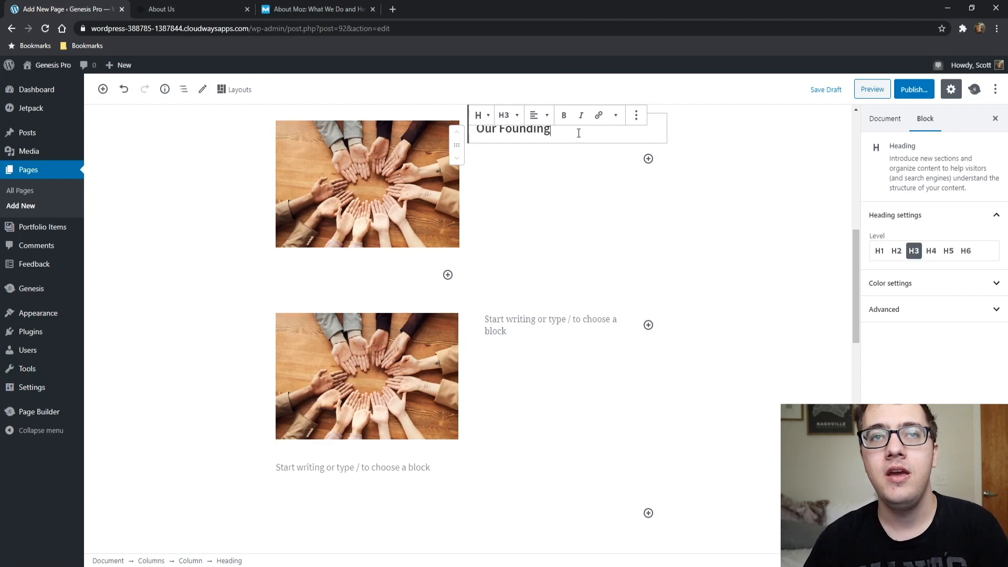
pyautogui.click(636, 115)
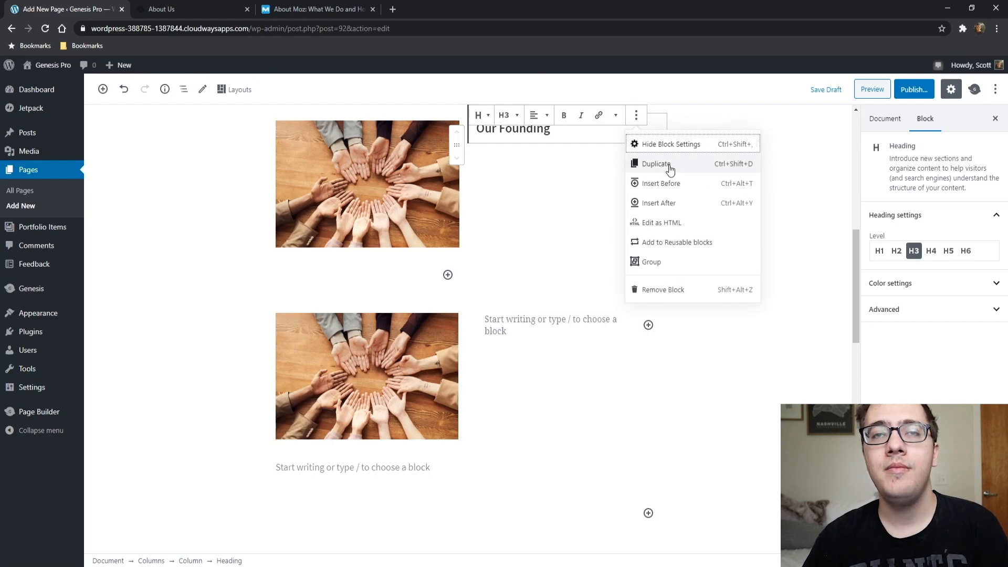
pyautogui.click(666, 163)
pyautogui.scroll(-1, 615, 150)
pyautogui.moveTo(456, 123); pyautogui.dragTo(566, 278)
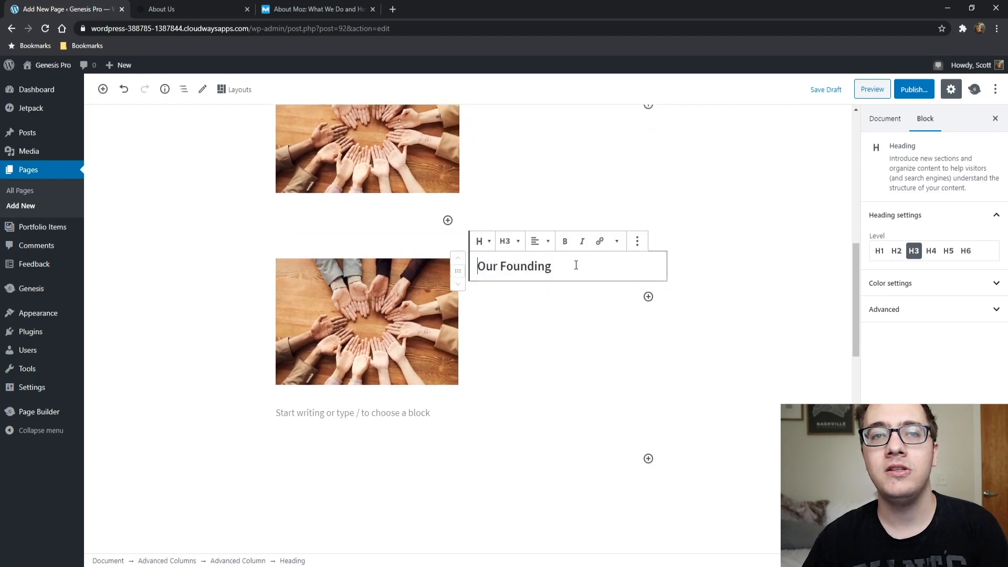
# - Copy the "Our founding" paragraph from the Moz About page into a paragraph under the heading in the Columns block
pyautogui.scroll(2, 712, 226)
pyautogui.click(584, 214)
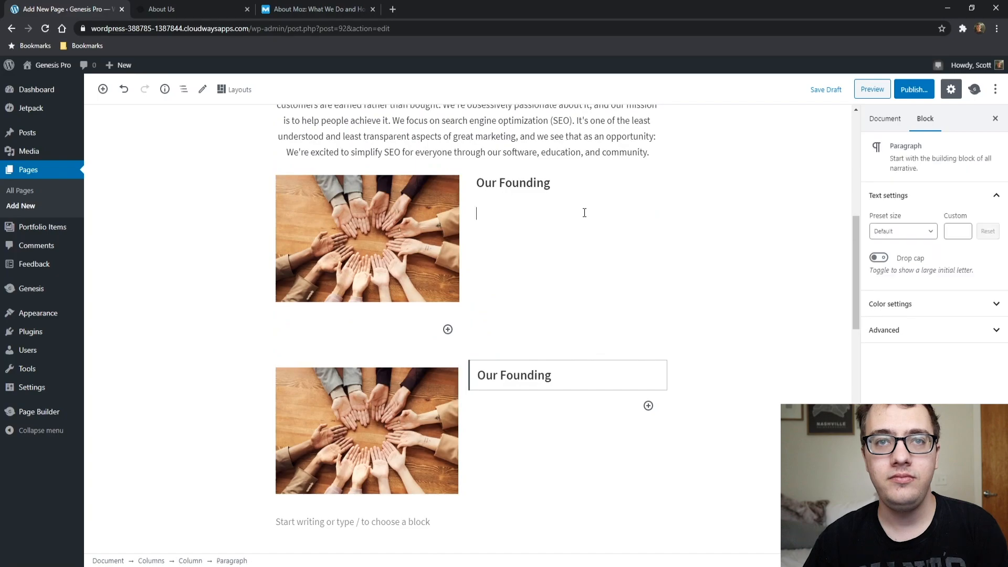
pyautogui.scroll(-1, 657, 216)
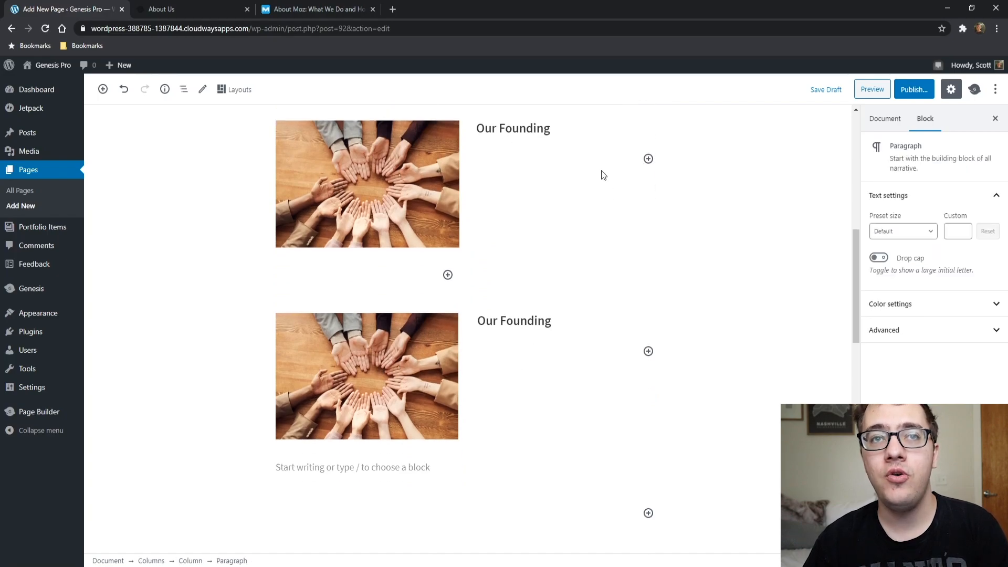
pyautogui.scroll(-1, 584, 178)
pyautogui.click(299, 2)
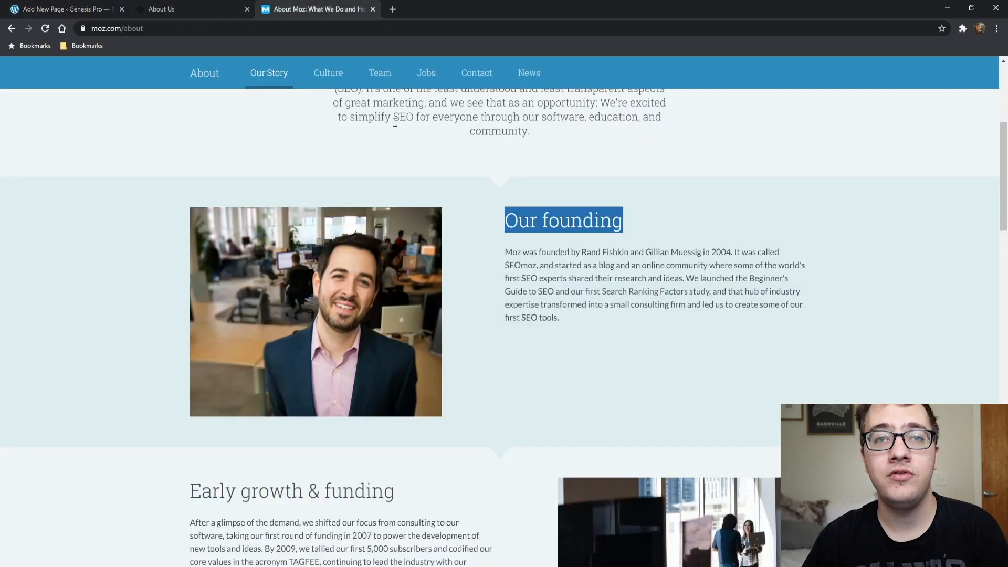
pyautogui.scroll(-1, 564, 267)
pyautogui.moveTo(561, 265); pyautogui.dragTo(488, 198)
pyautogui.hotkey('ctrl', 'c')
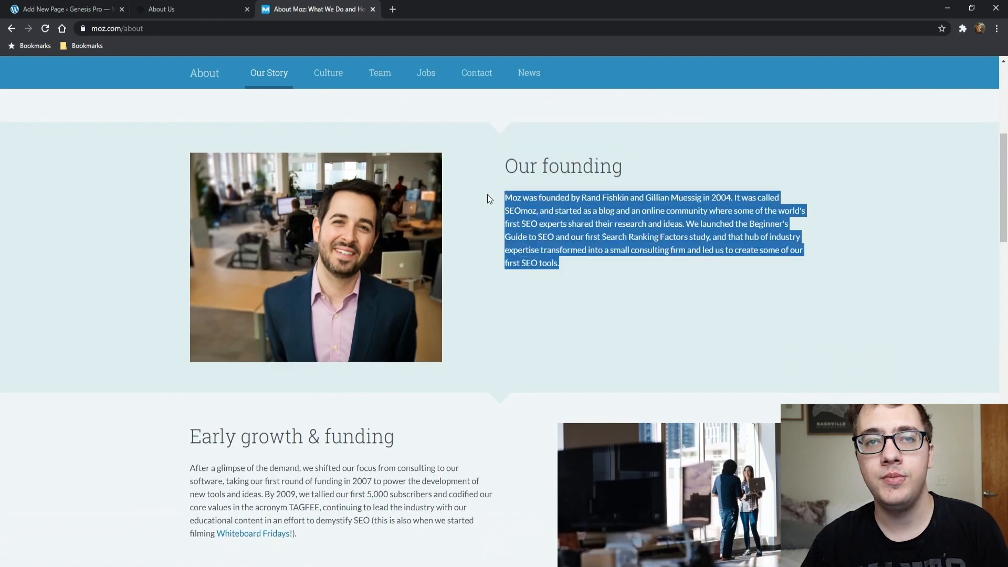
pyautogui.click(71, 7)
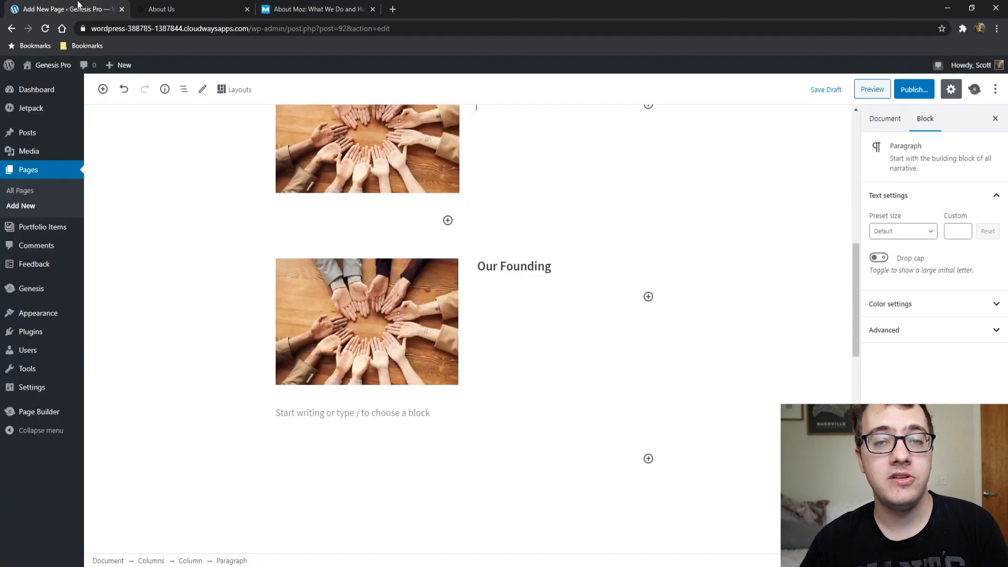
pyautogui.scroll(2, 566, 144)
pyautogui.hotkey('ctrl', 'v')
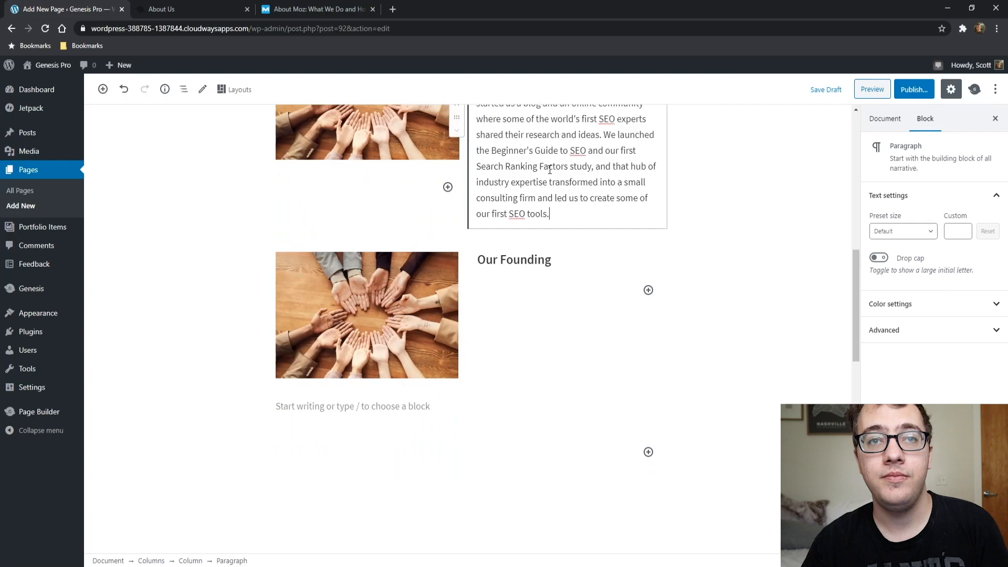
# - Paste the same founding paragraph under the "Our Founding" heading in the Advanced Columns block
pyautogui.scroll(-1, 634, 192)
pyautogui.click(569, 237)
pyautogui.hotkey('ctrl', 'v')
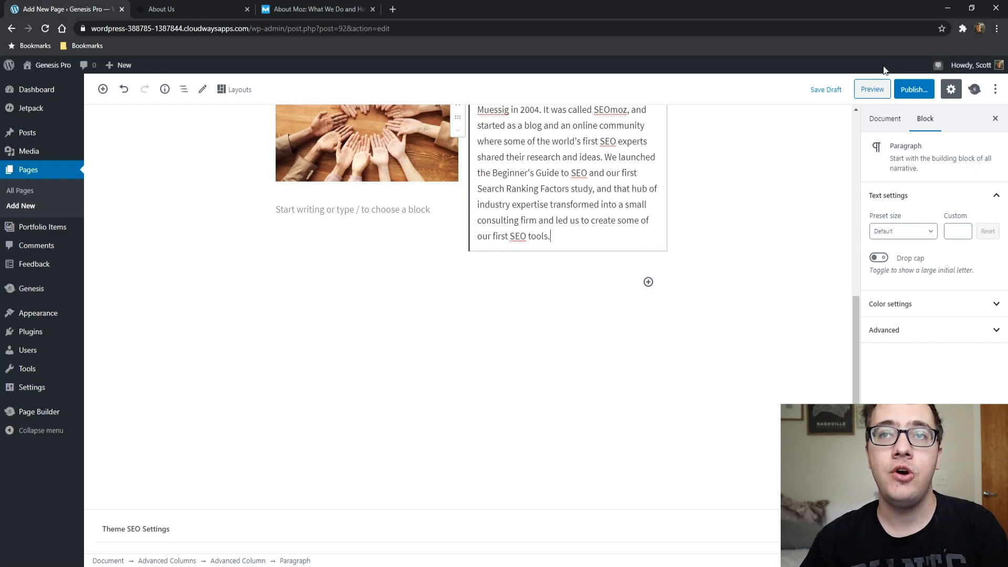
# - Preview the page and compare the two "Our Founding" sections
pyautogui.click(866, 91)
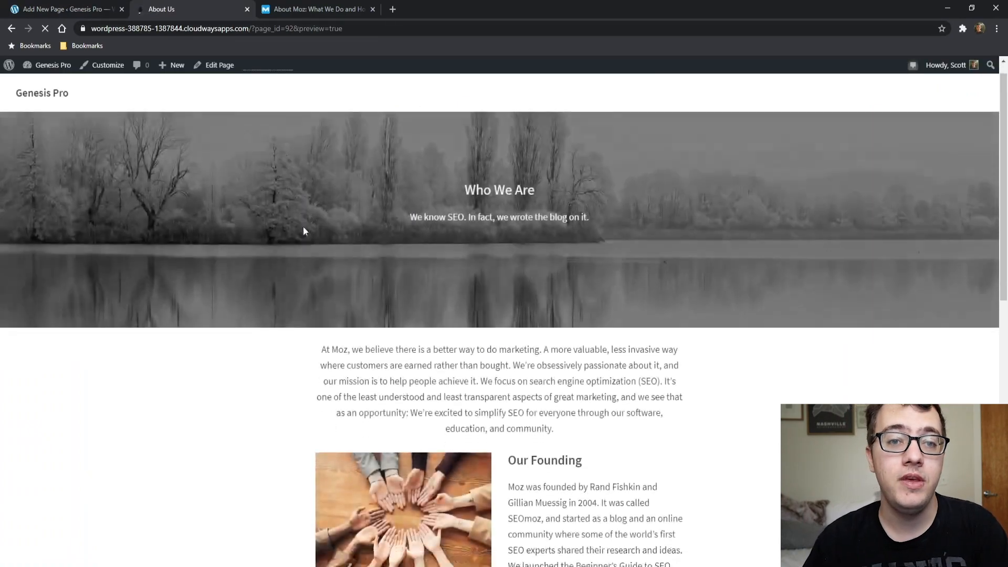
pyautogui.middleClick(303, 226)
pyautogui.scroll(-1, 303, 227)
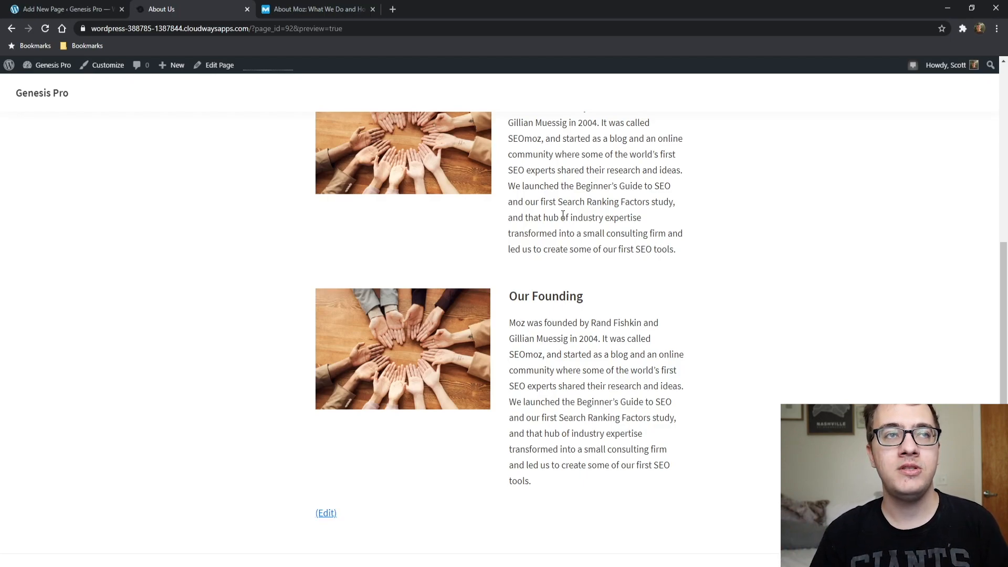
# - Set the Columns block with the first hands photo to wide width
pyautogui.click(54, 8)
pyautogui.scroll(5, 384, 172)
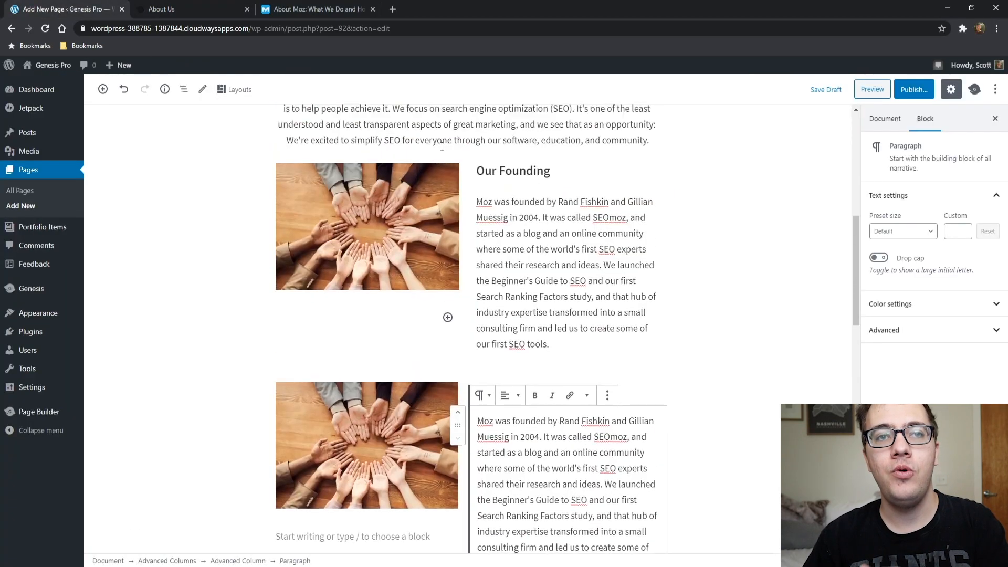
pyautogui.click(472, 253)
pyautogui.scroll(1, 294, 196)
pyautogui.click(304, 200)
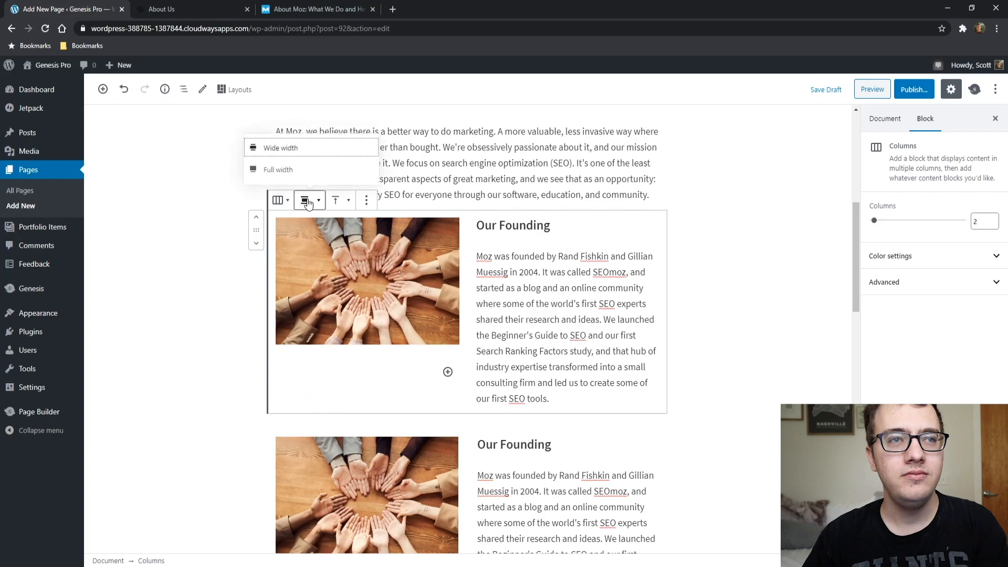
pyautogui.click(294, 155)
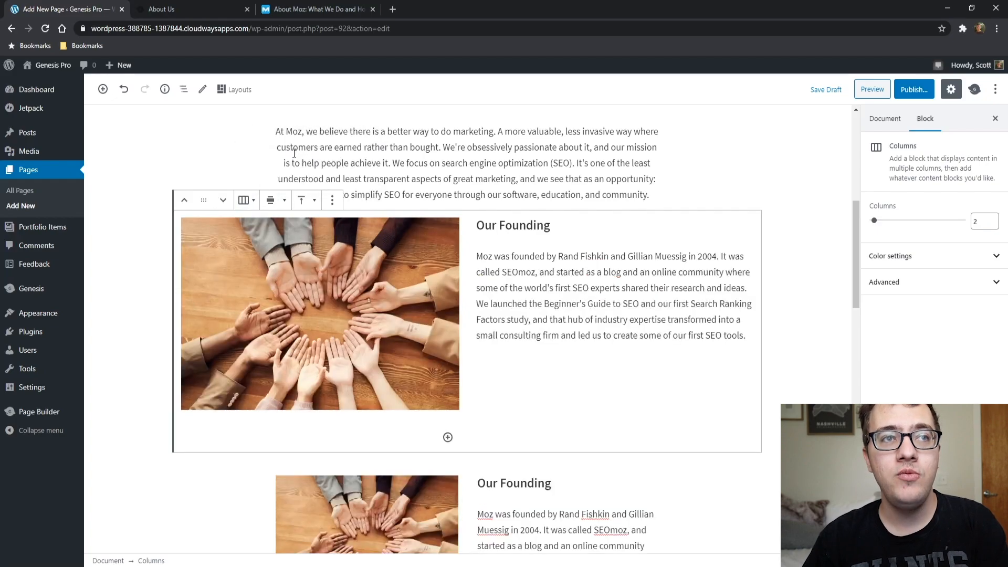
# - Preview the page to check the wide-width Columns section against the Advanced Columns section
pyautogui.click(868, 84)
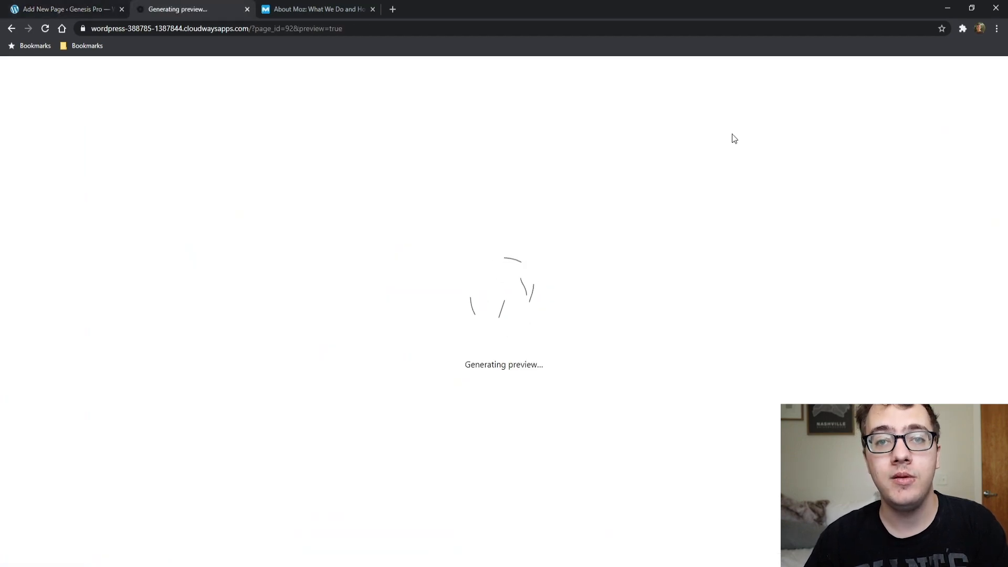
pyautogui.scroll(-6, 582, 221)
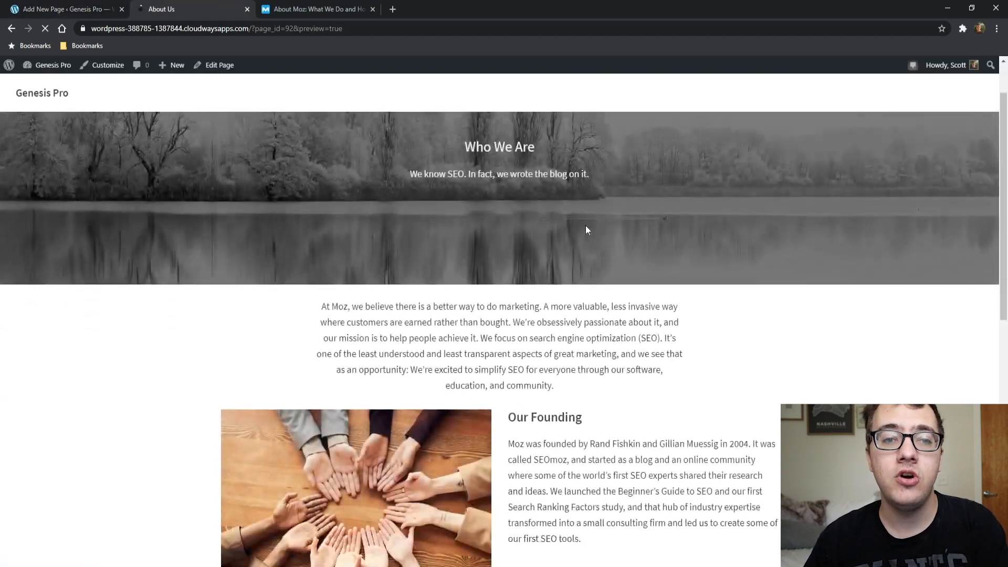
pyautogui.scroll(-1, 580, 215)
pyautogui.scroll(3, 567, 213)
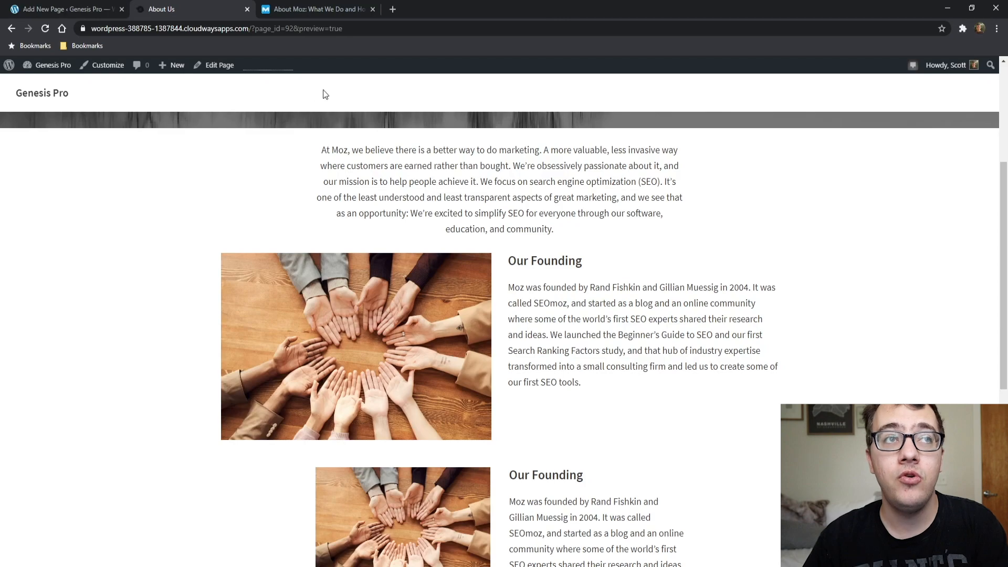
# - Switch the Columns block to full width
pyautogui.click(71, 6)
pyautogui.click(272, 200)
pyautogui.click(270, 174)
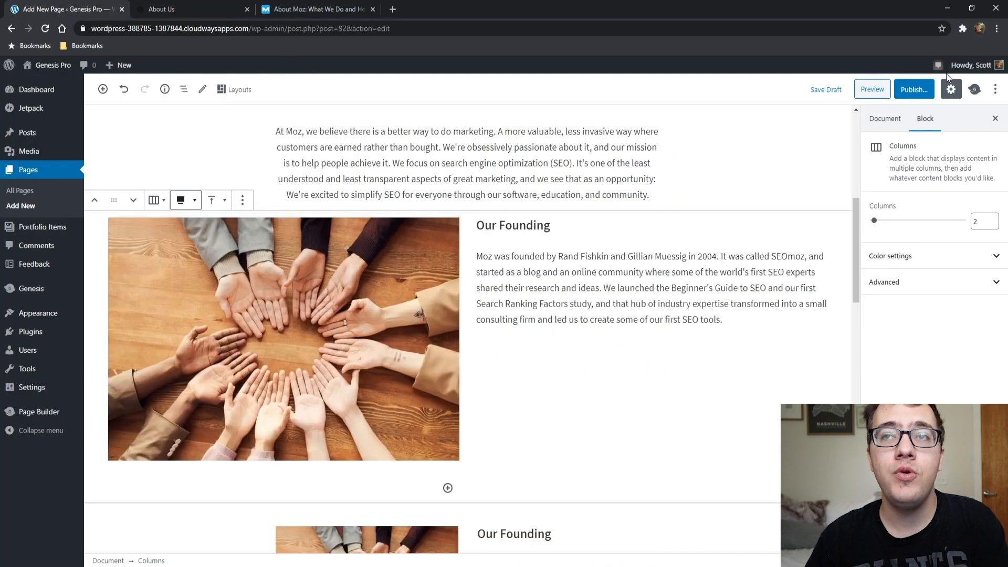
# - Preview the page to check the margins and layout of the full-width Columns section
pyautogui.click(872, 90)
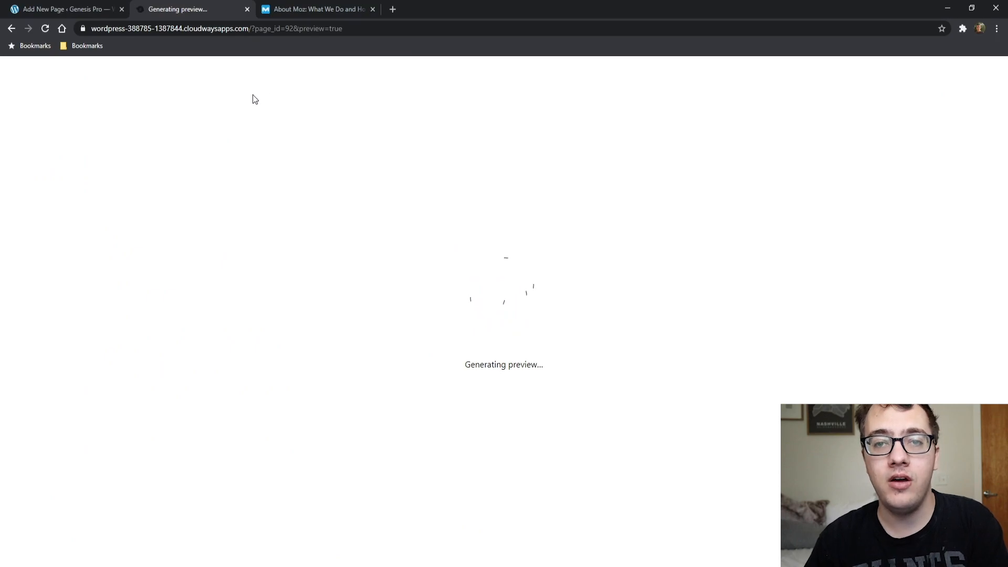
pyautogui.scroll(-6, 207, 183)
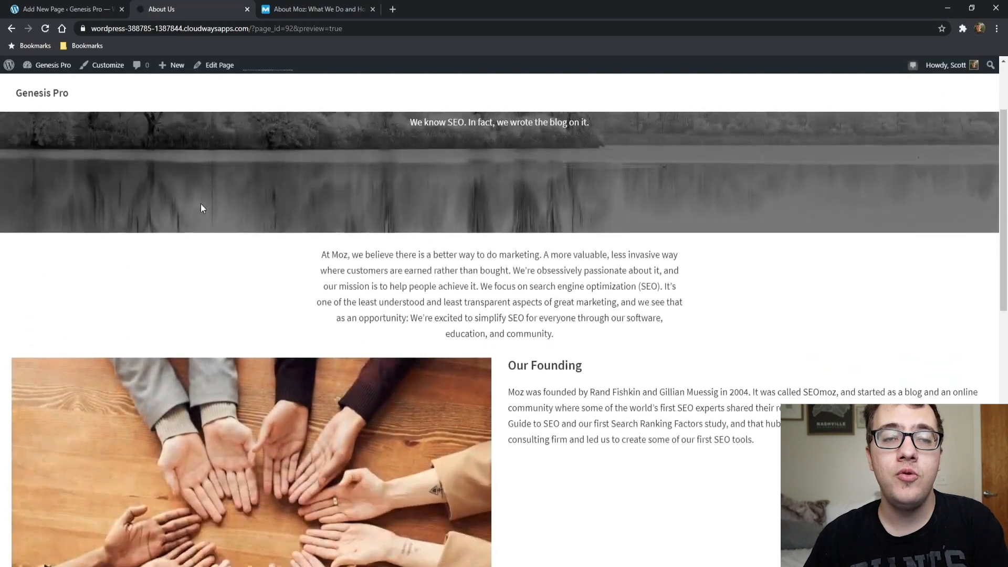
pyautogui.scroll(-2, 193, 207)
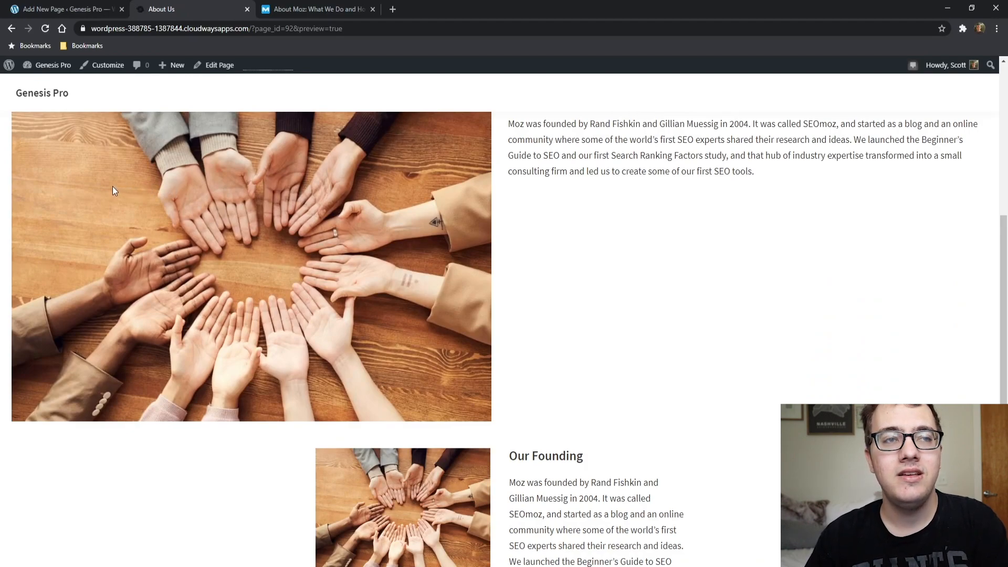
pyautogui.scroll(4, 212, 183)
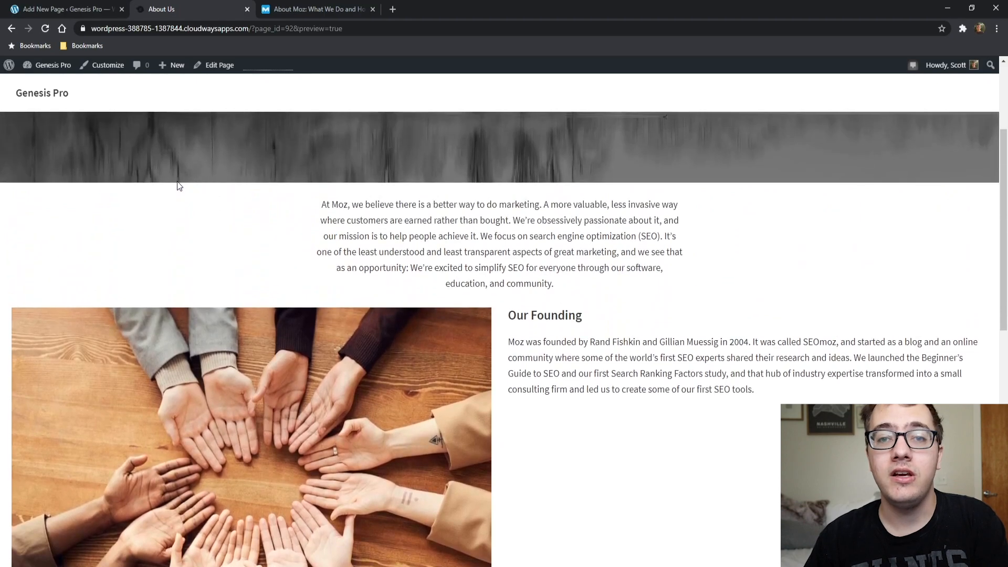
# - Set the Advanced Columns block with the second hands photo to full width
pyautogui.click(31, 9)
pyautogui.scroll(-3, 304, 216)
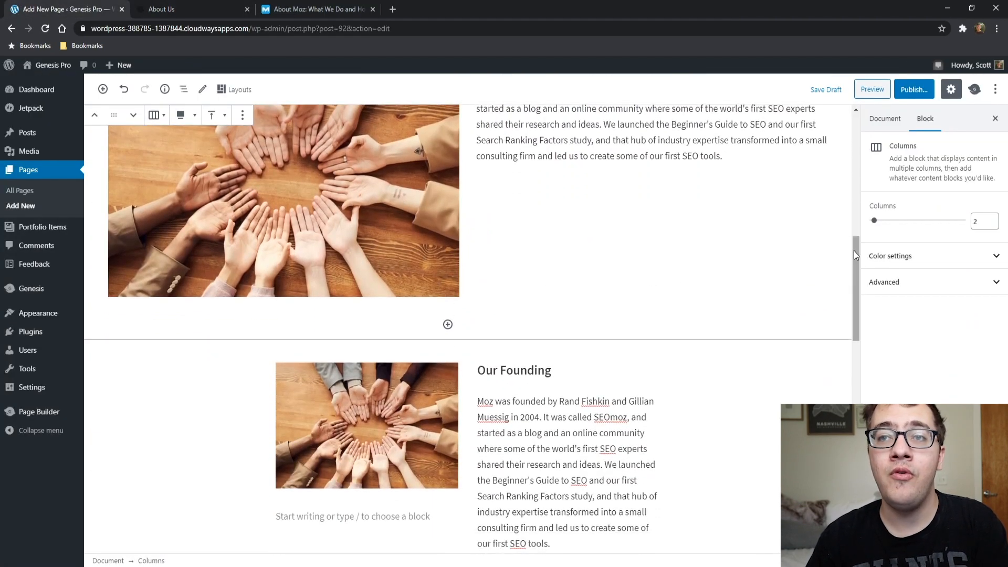
pyautogui.moveTo(855, 251); pyautogui.dragTo(860, 286)
pyautogui.click(461, 267)
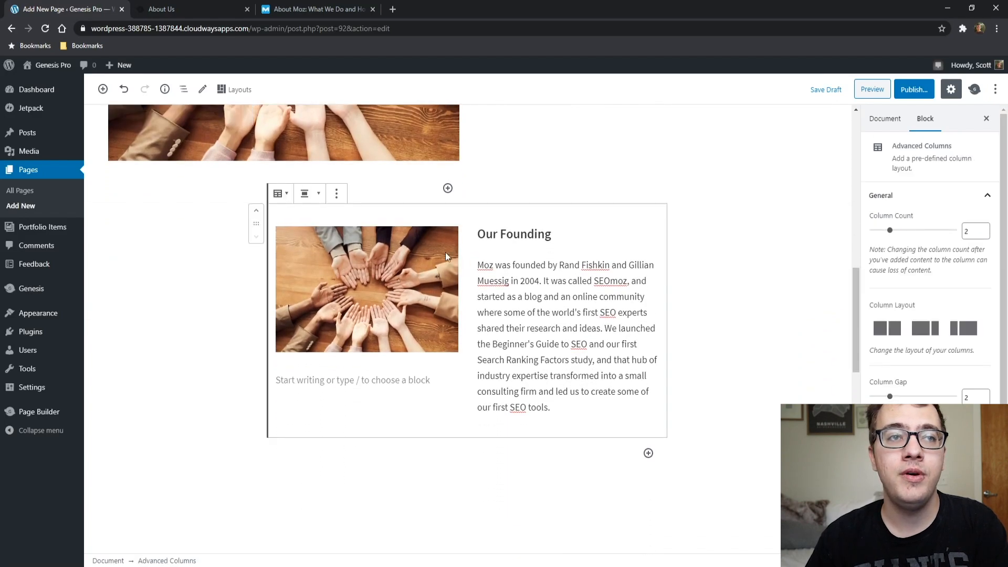
pyautogui.click(304, 193)
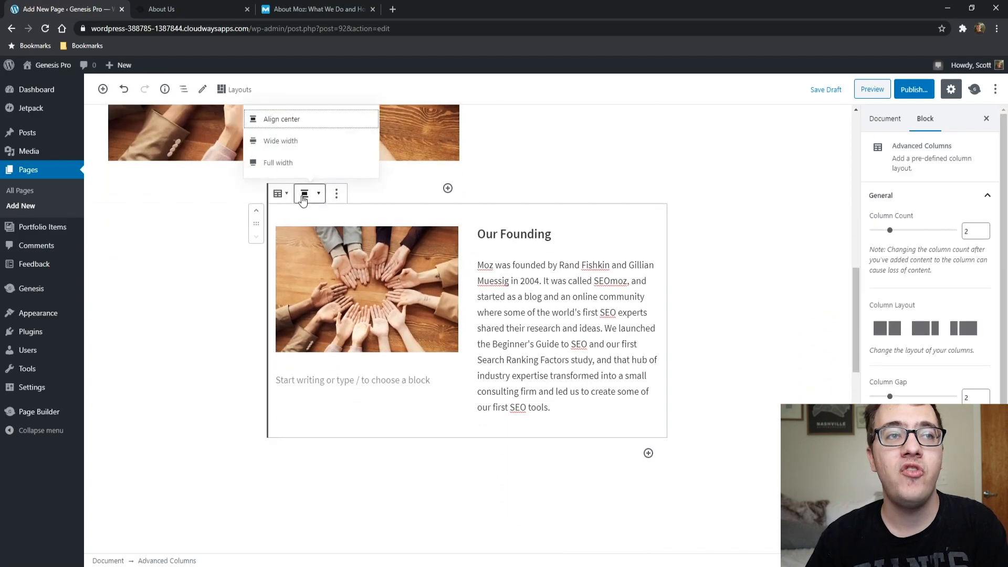
pyautogui.click(313, 167)
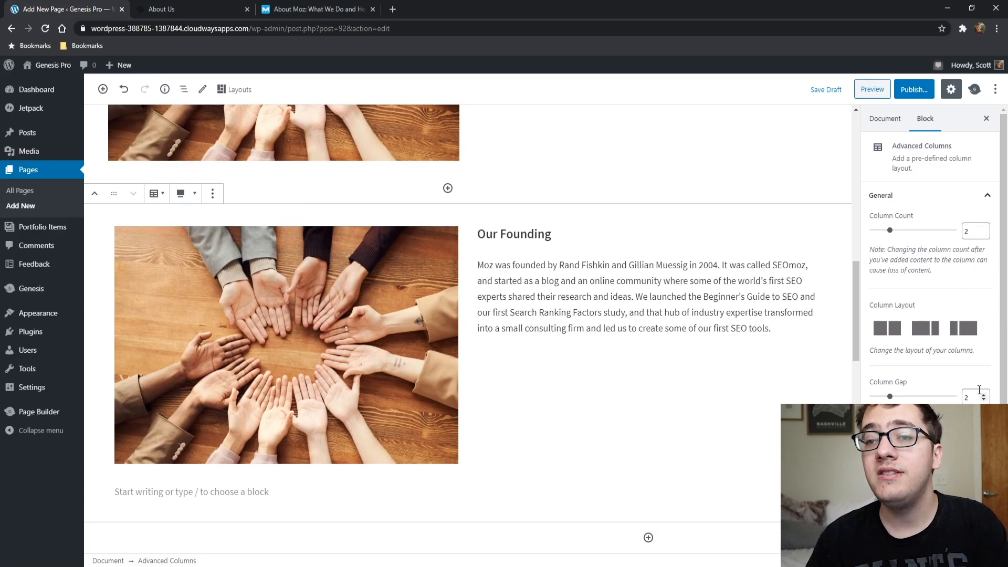
# - Set the Advanced Columns block's inner max width to 1200 px
pyautogui.scroll(-1, 979, 388)
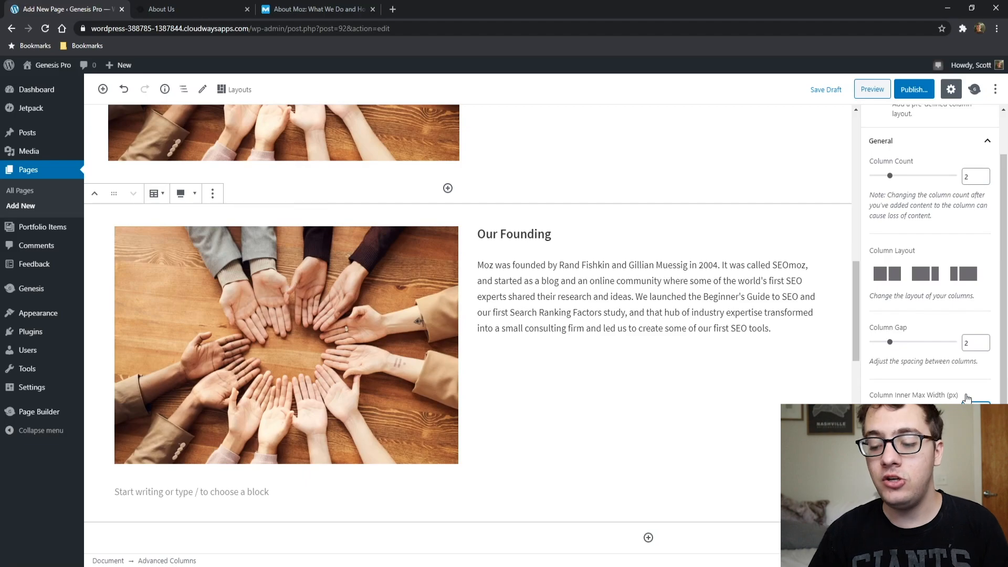
pyautogui.write('1200')
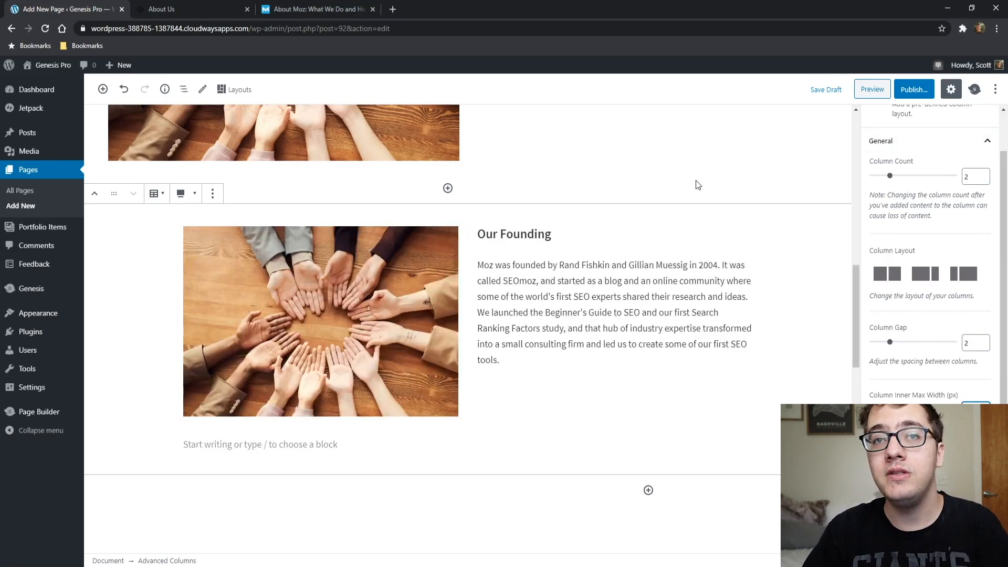
# - Switch the Columns block above the Advanced Columns section to wide width
pyautogui.scroll(3, 629, 204)
pyautogui.scroll(3, 473, 211)
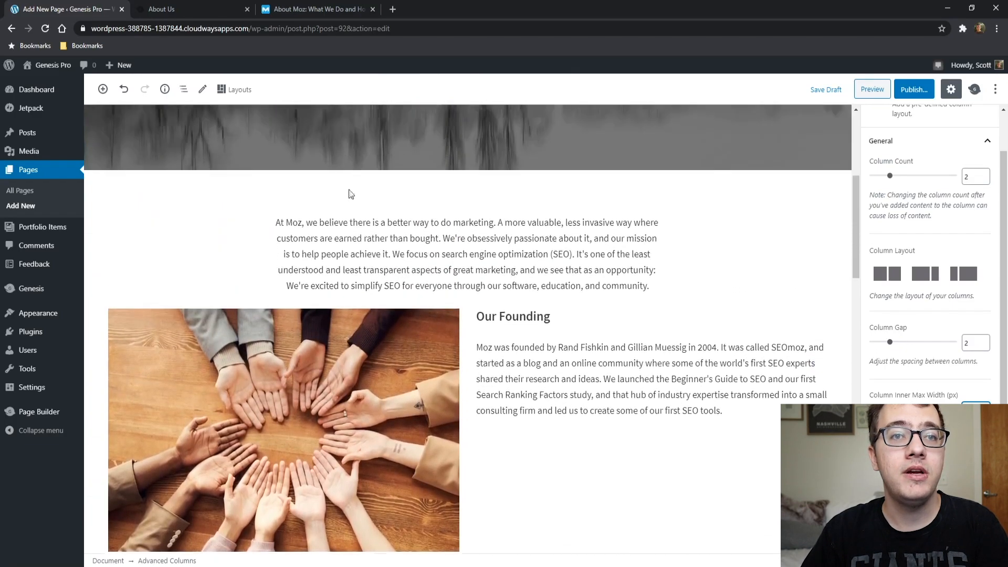
pyautogui.scroll(-2, 490, 243)
pyautogui.click(467, 250)
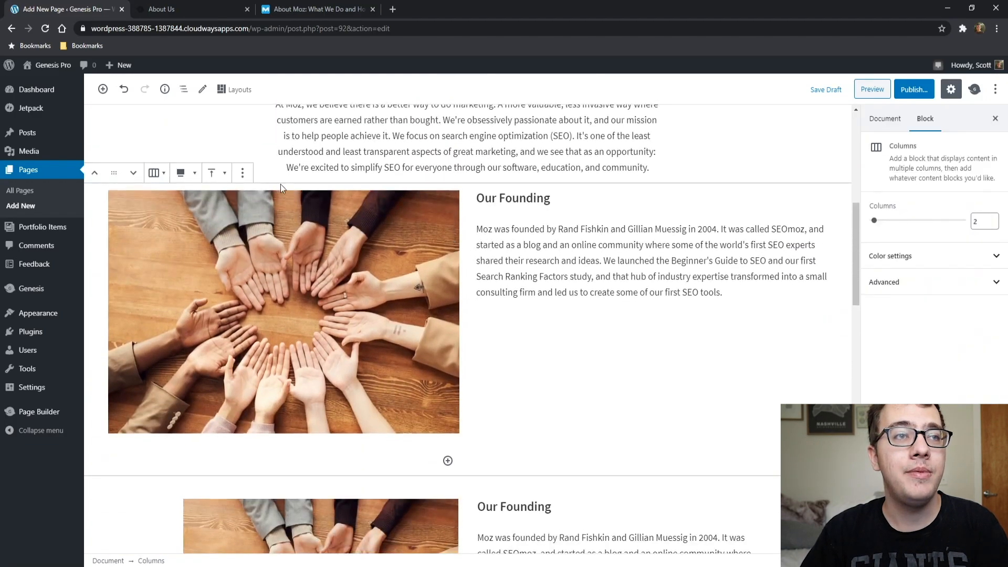
pyautogui.click(182, 173)
pyautogui.click(184, 121)
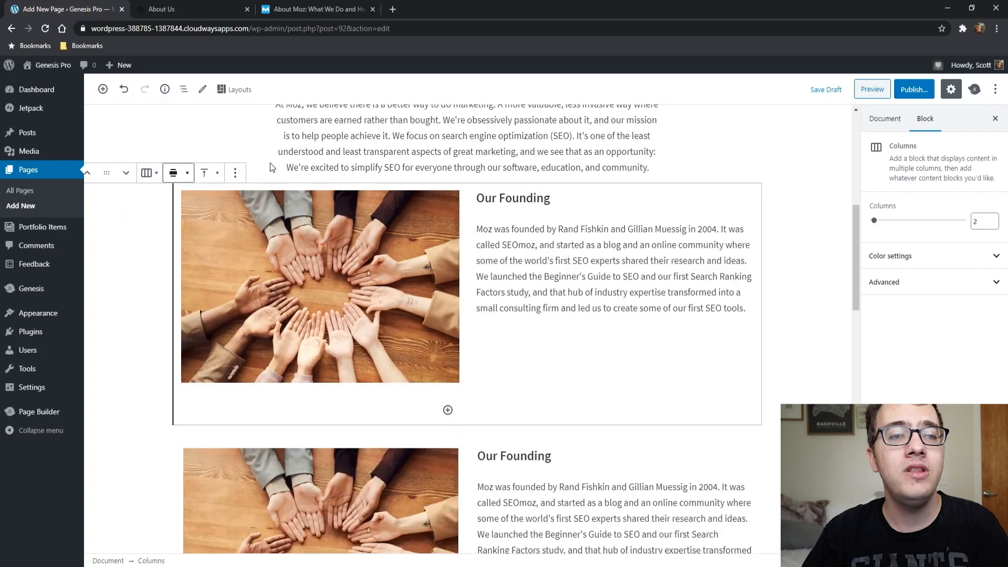
pyautogui.scroll(-3, 330, 201)
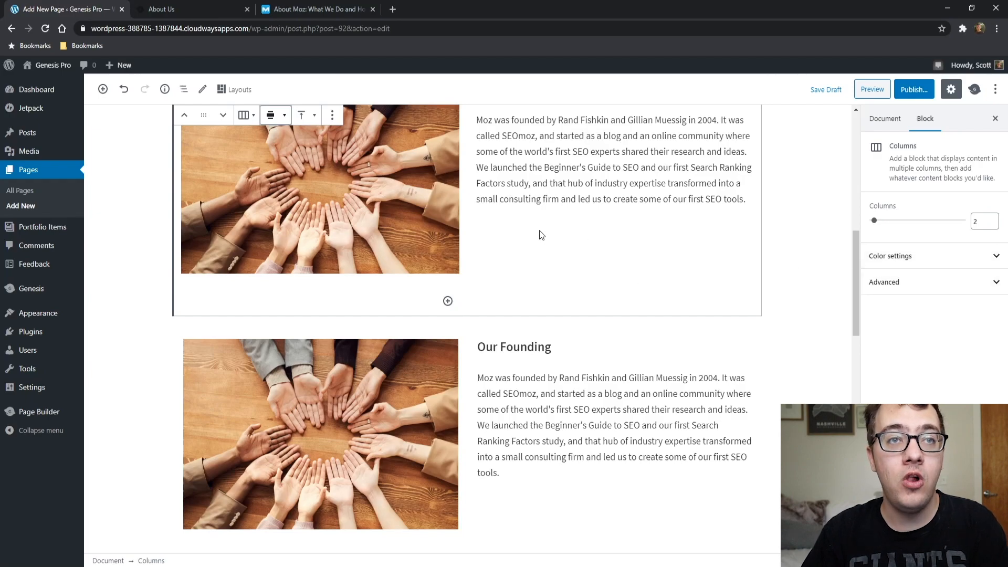
# - Set the Columns block's text to the custom color #ffffff
pyautogui.click(919, 261)
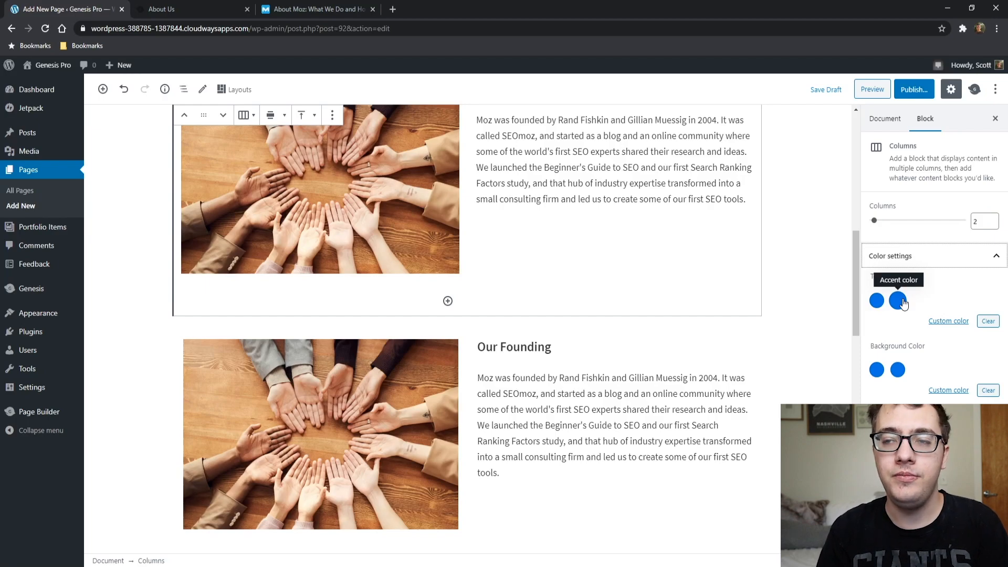
pyautogui.click(943, 324)
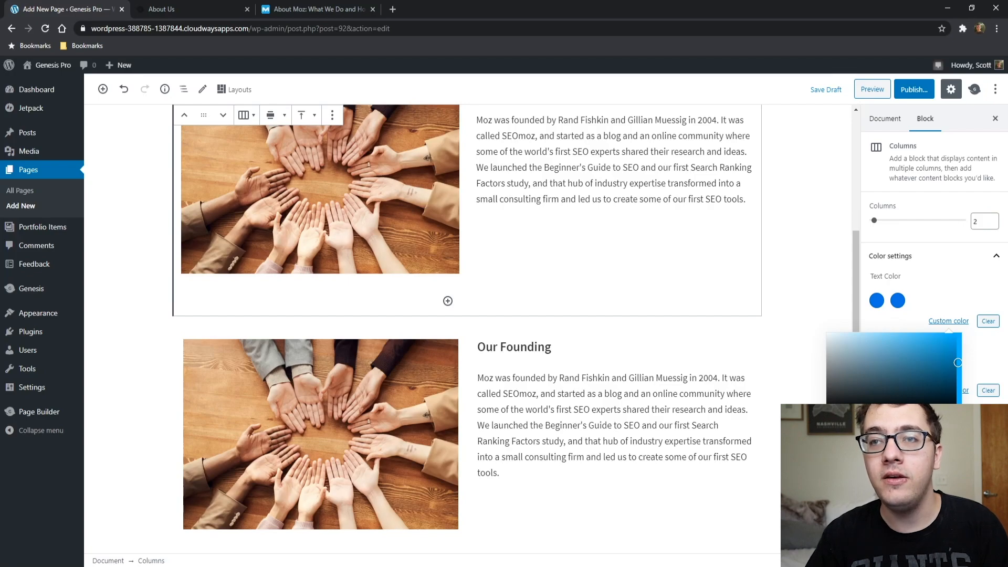
pyautogui.write('#ffffff')
pyautogui.press('Escape')
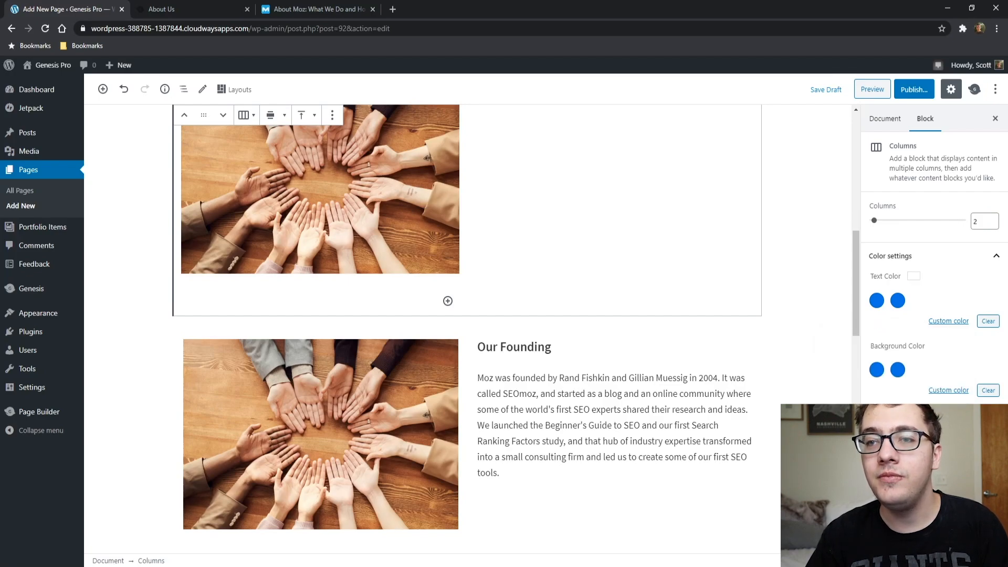
# - Give the Columns block a custom magenta background color
pyautogui.click(948, 390)
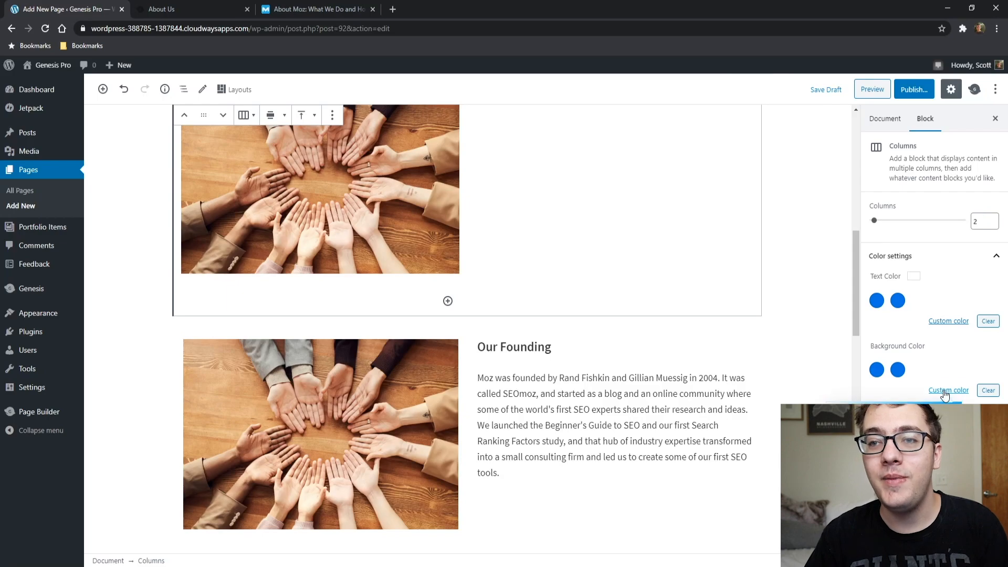
pyautogui.moveTo(912, 491); pyautogui.dragTo(944, 490)
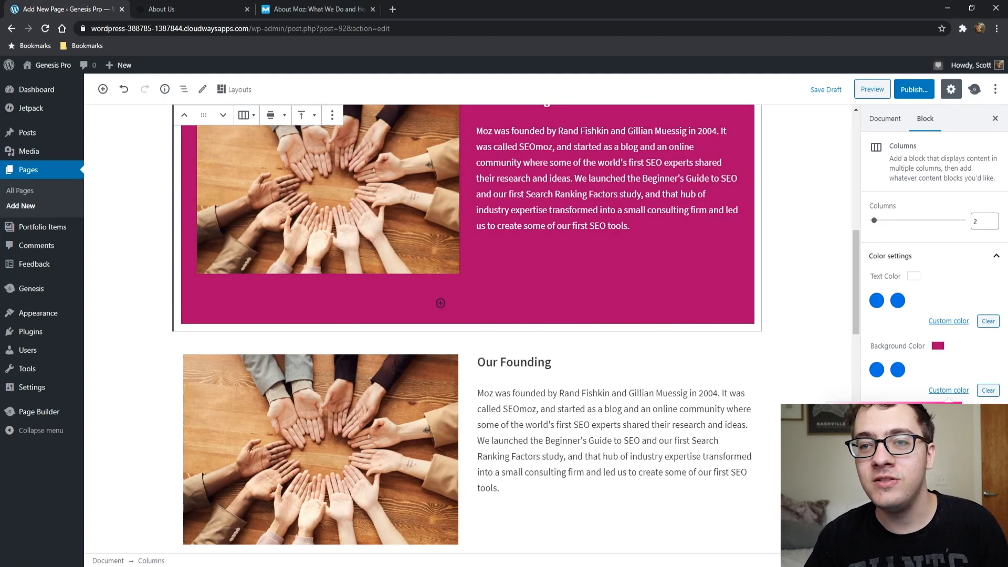
pyautogui.press('Escape')
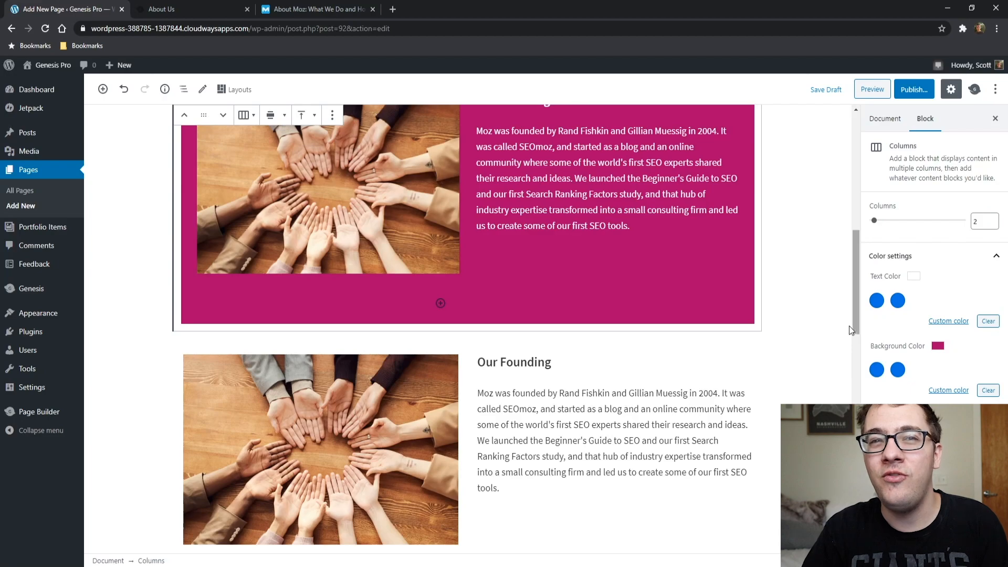
pyautogui.scroll(2, 578, 301)
pyautogui.scroll(-4, 562, 308)
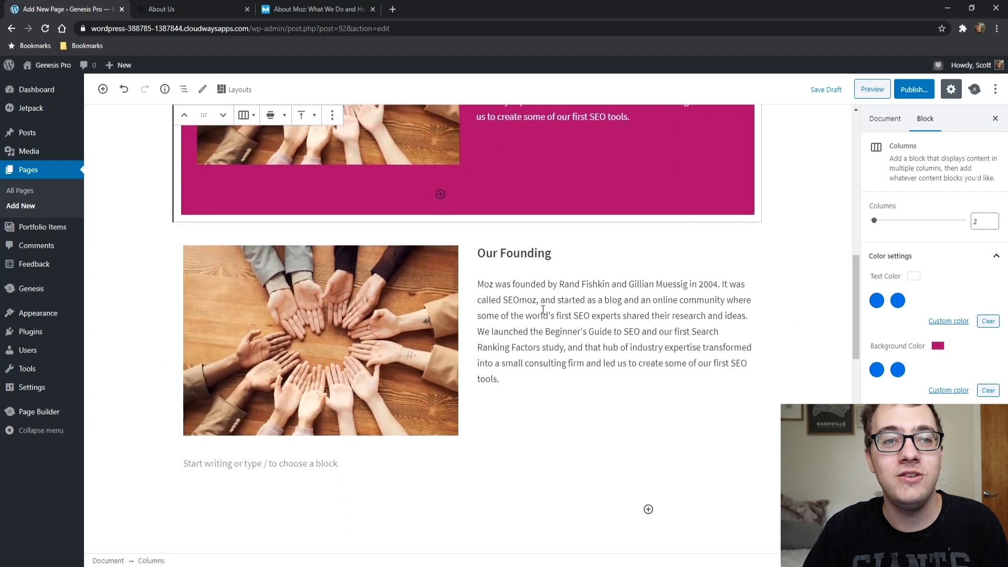
# - Preview the page to check how far the Columns section's magenta background extends, and return to the editor
pyautogui.click(872, 89)
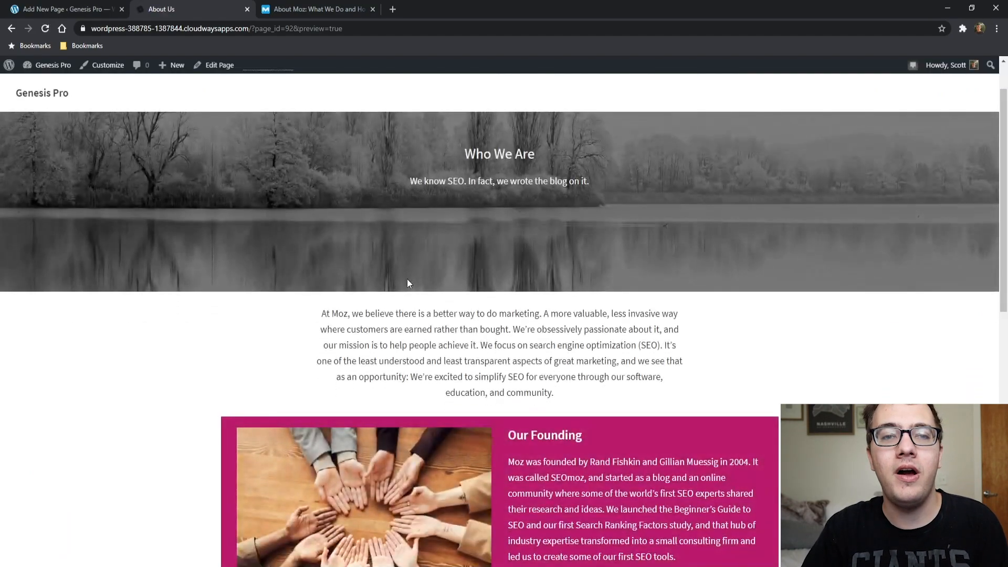
pyautogui.scroll(-4, 192, 289)
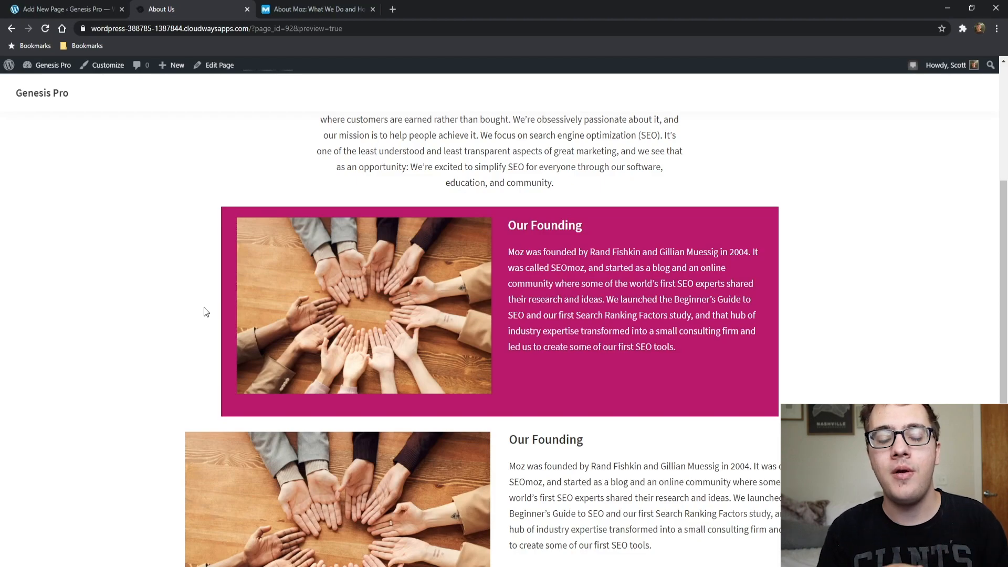
pyautogui.click(84, 9)
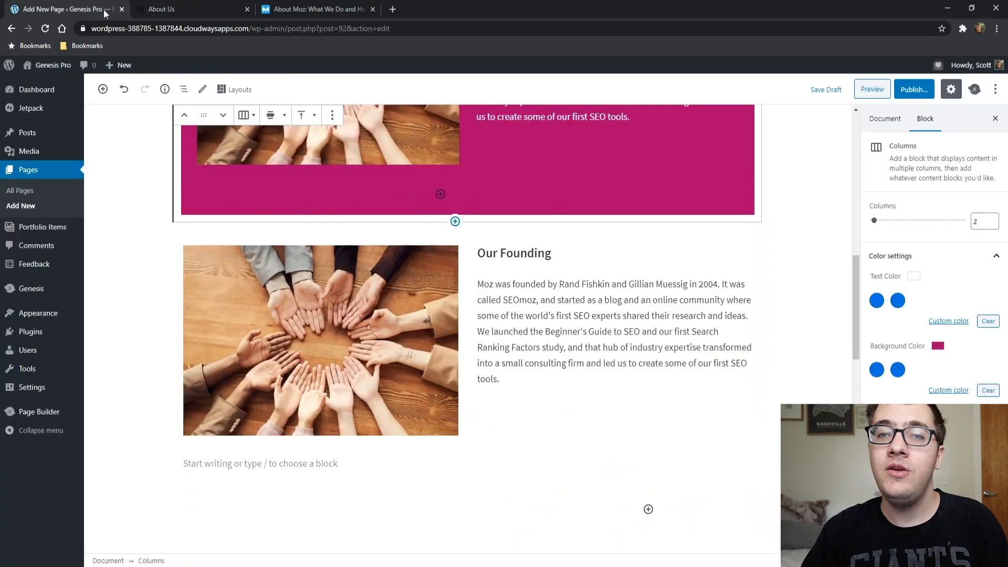
# - Set the Advanced Columns block's background to the custom magenta #ad0369
pyautogui.click(466, 281)
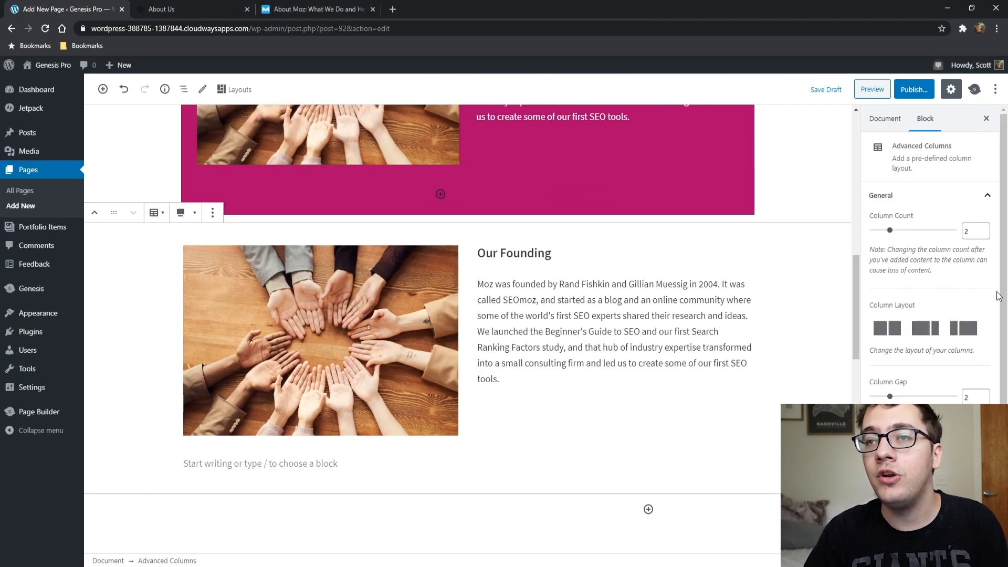
pyautogui.scroll(-3, 998, 297)
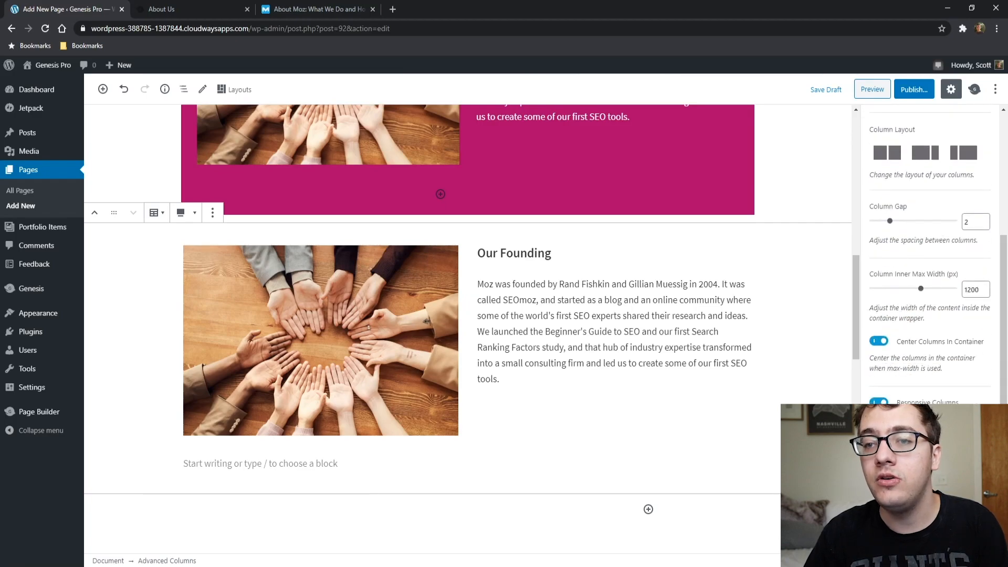
pyautogui.scroll(-1, 1002, 297)
pyautogui.moveTo(1003, 420); pyautogui.dragTo(1003, 419)
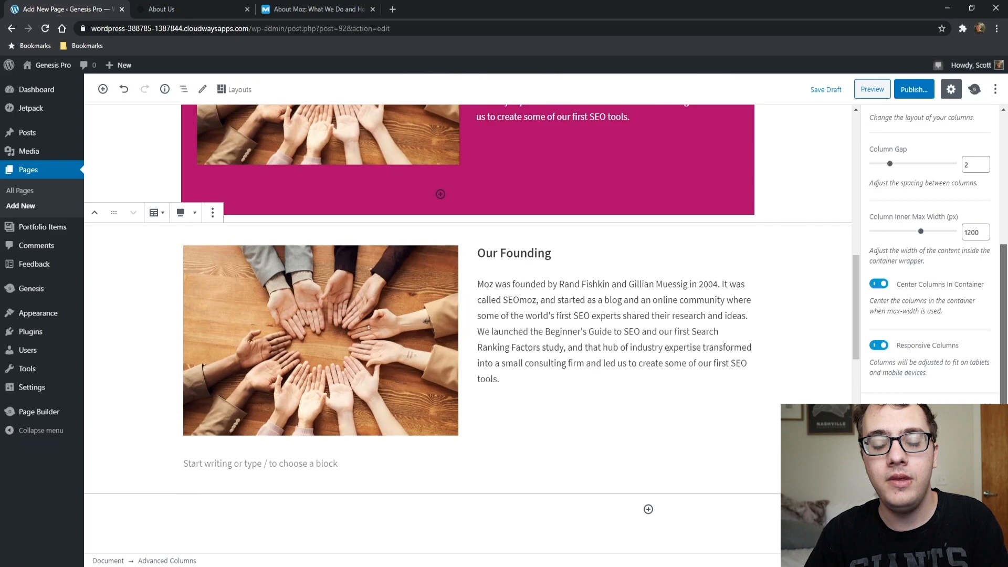
pyautogui.moveTo(1003, 419); pyautogui.dragTo(1003, 422)
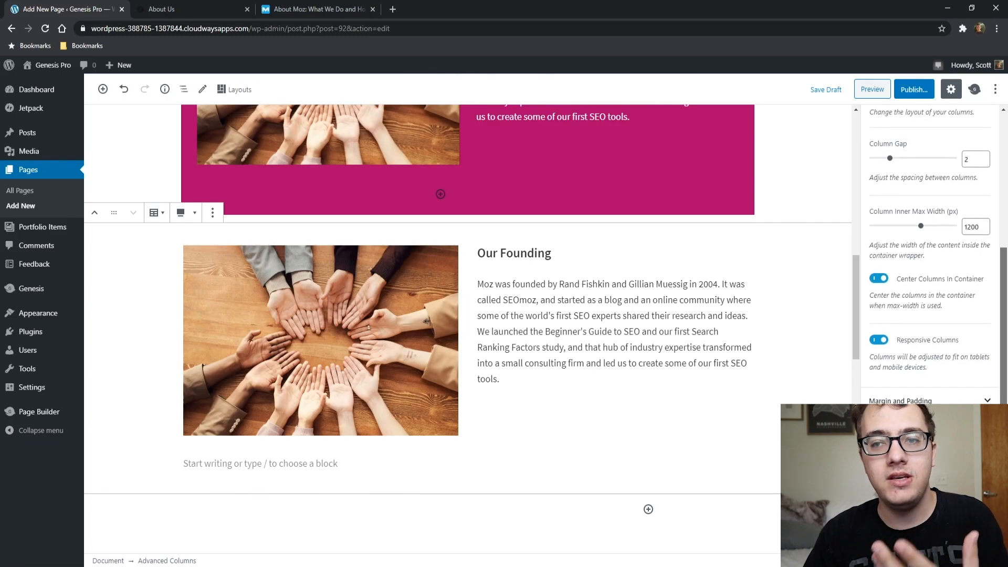
pyautogui.moveTo(1003, 422); pyautogui.dragTo(1003, 434)
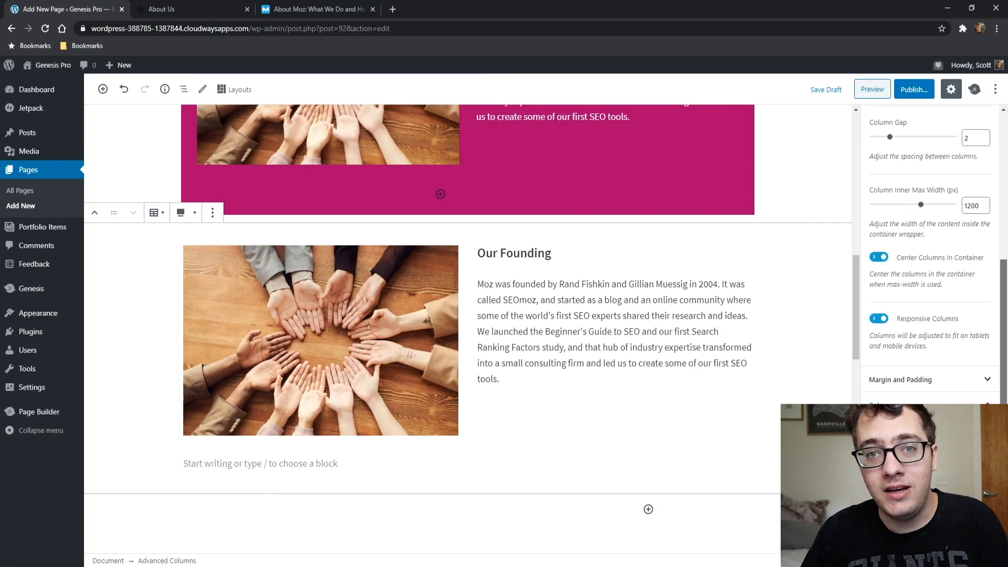
pyautogui.moveTo(1003, 434); pyautogui.dragTo(1003, 459)
pyautogui.click(876, 403)
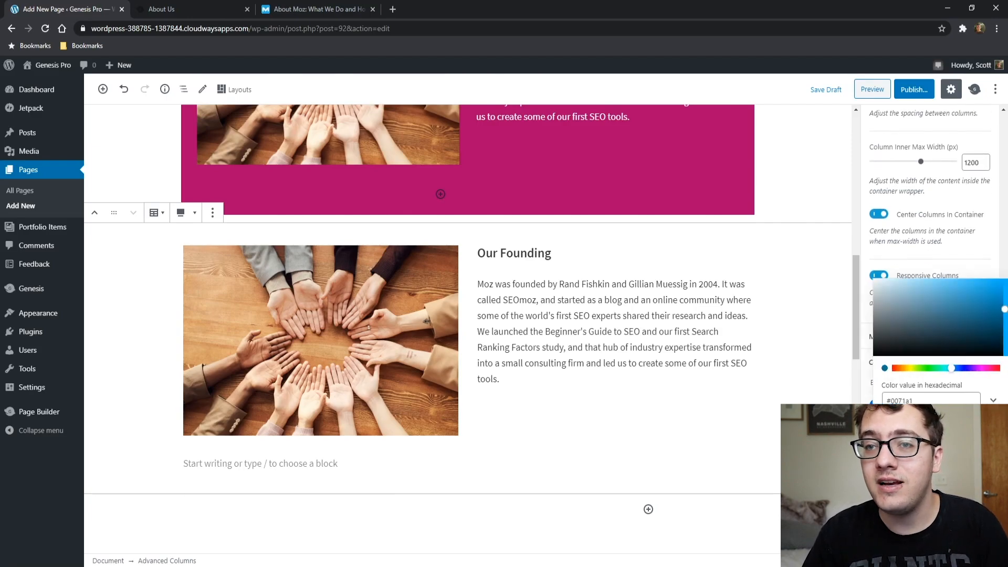
pyautogui.doubleClick(934, 400)
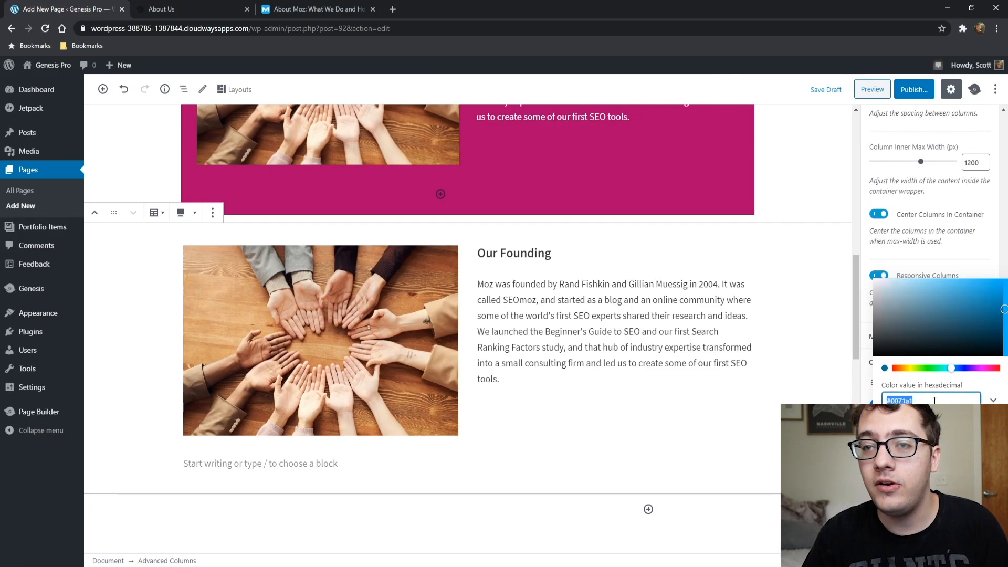
pyautogui.write('#ad0369')
# - Set the Advanced Columns block's text to the custom color #ffffff
pyautogui.click(889, 500)
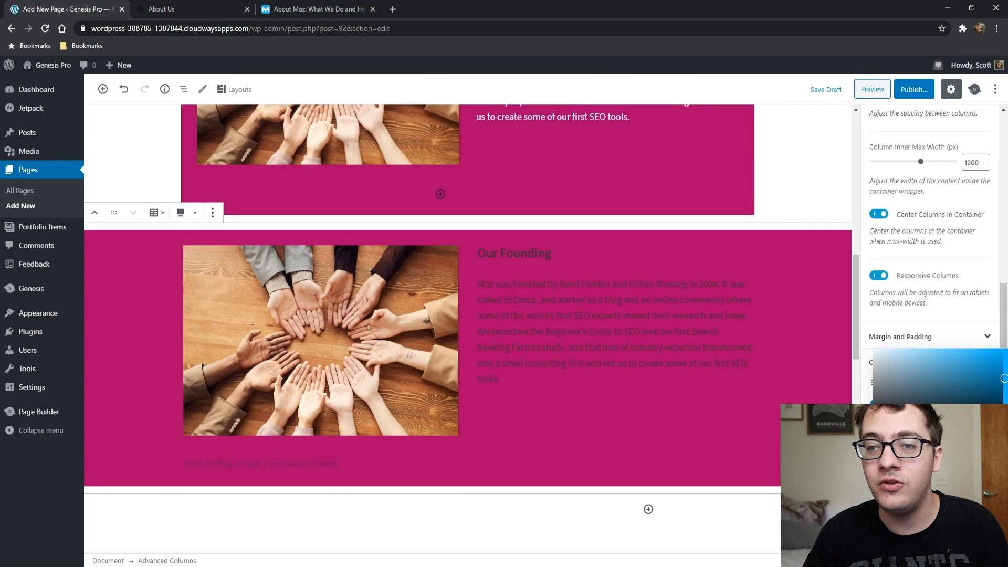
pyautogui.write('ffffff')
pyautogui.press('Escape')
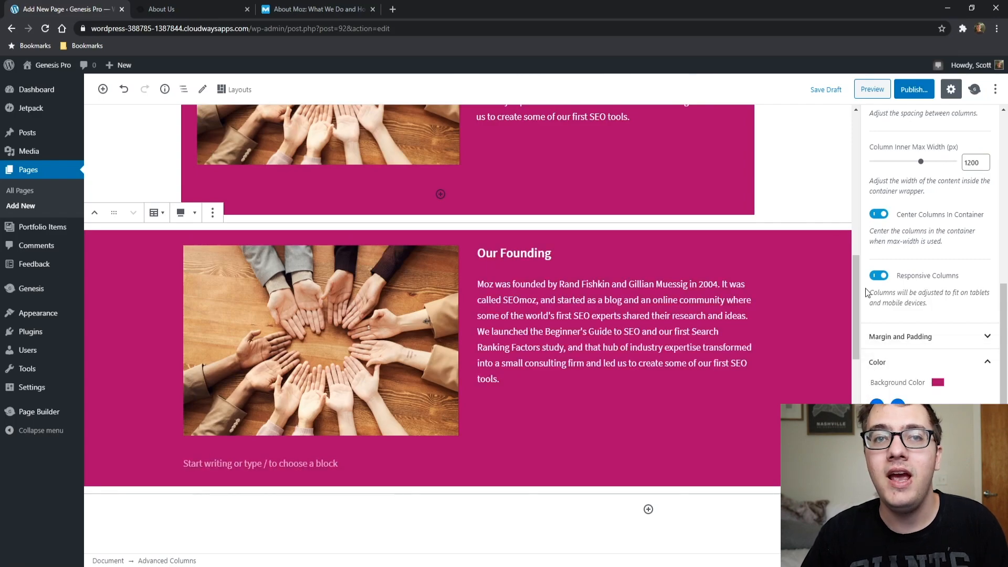
# - Preview the page to compare the backgrounds and spacing of the Columns and Advanced Columns sections, and return to the editor
pyautogui.click(871, 90)
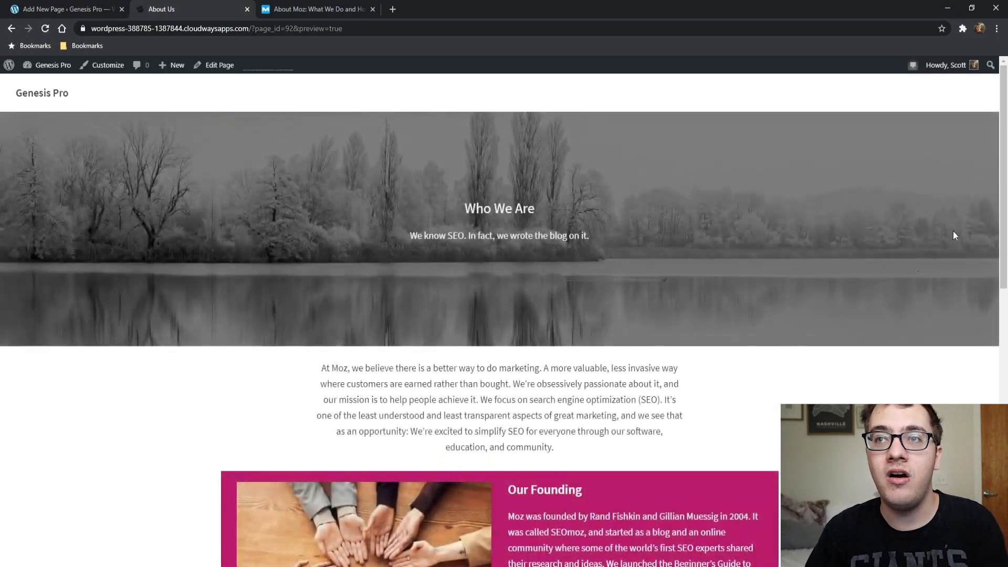
pyautogui.moveTo(1003, 159); pyautogui.dragTo(997, 321)
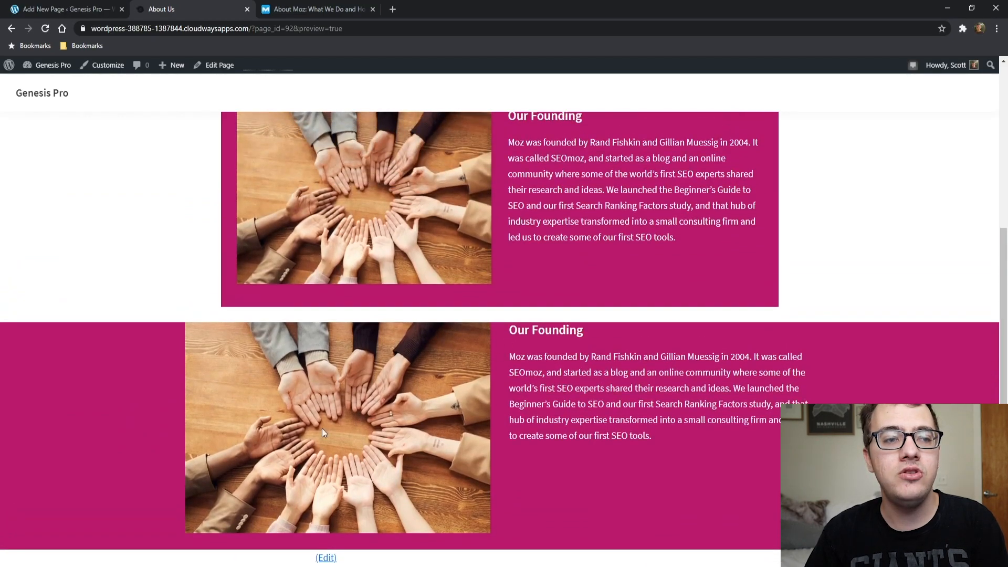
pyautogui.scroll(3, 287, 428)
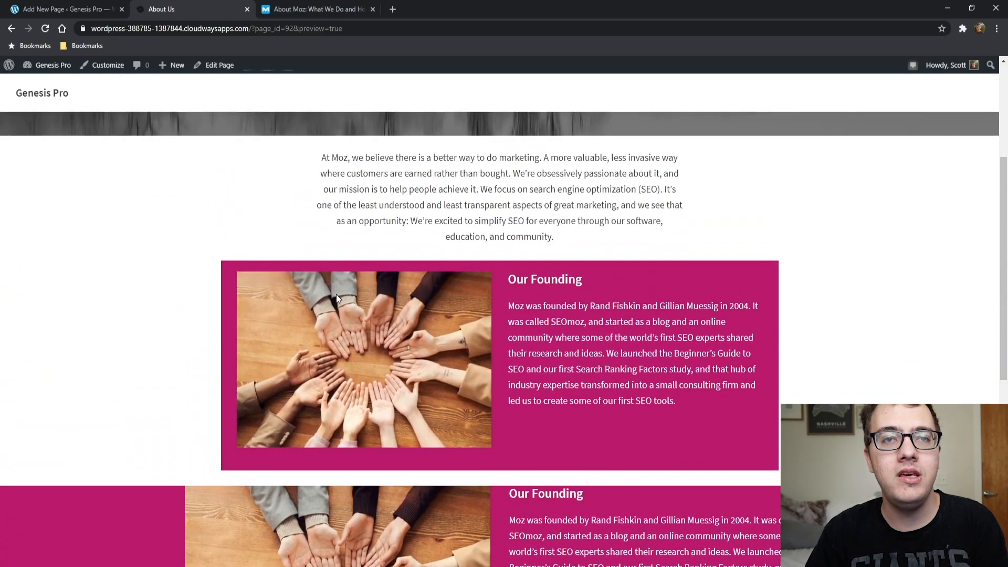
pyautogui.scroll(-3, 420, 300)
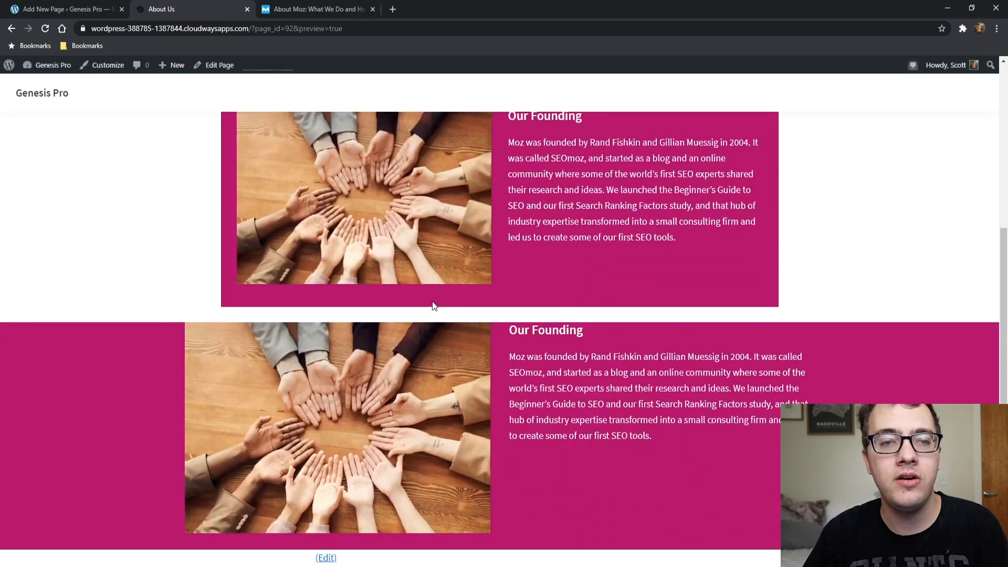
pyautogui.click(66, 9)
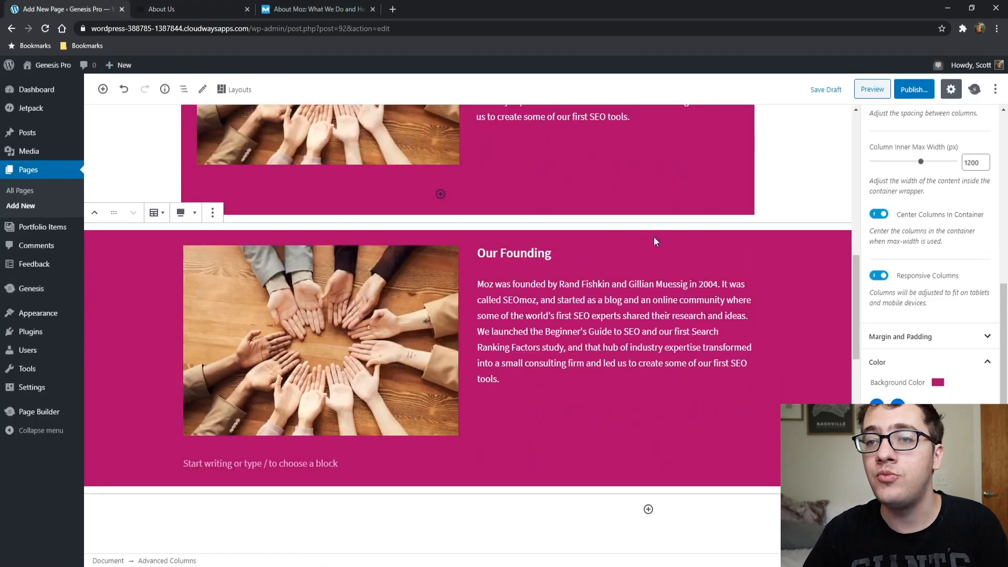
# - Set the Advanced Columns block's top padding to 15 px
pyautogui.scroll(1, 943, 212)
pyautogui.scroll(5, 925, 315)
pyautogui.scroll(-5, 925, 315)
pyautogui.scroll(-2, 925, 308)
pyautogui.click(927, 368)
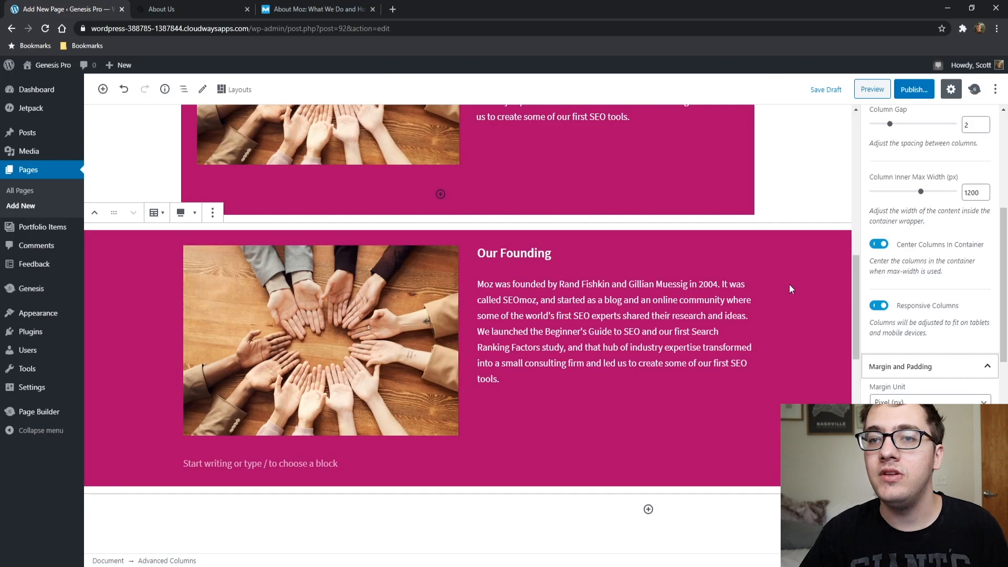
pyautogui.moveTo(1003, 311); pyautogui.dragTo(1003, 436)
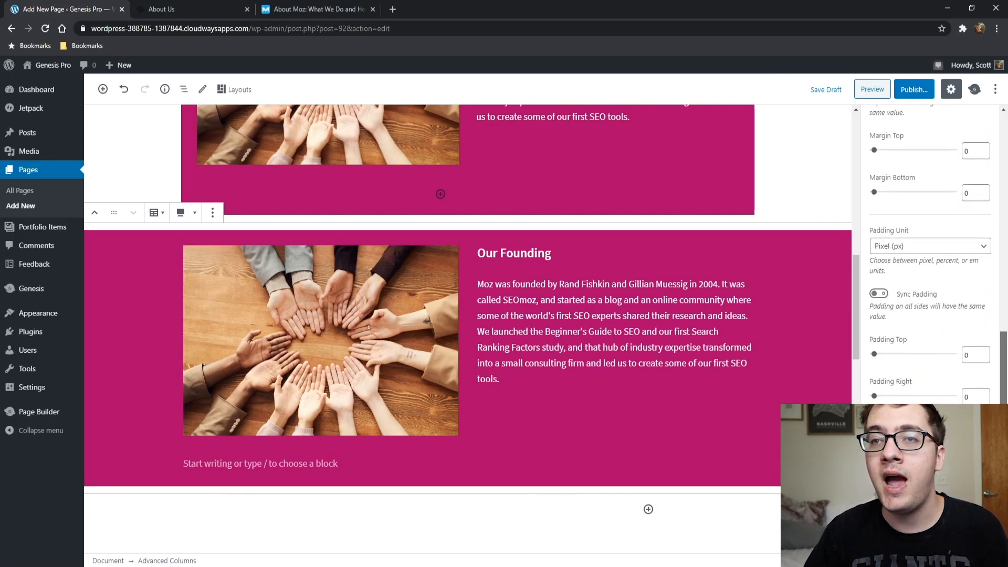
pyautogui.doubleClick(972, 355)
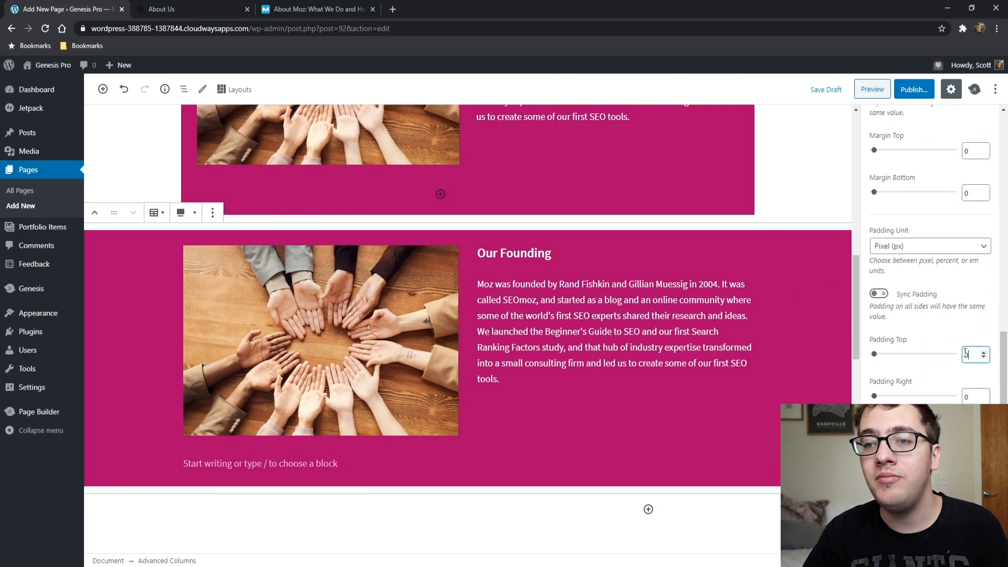
pyautogui.write('15')
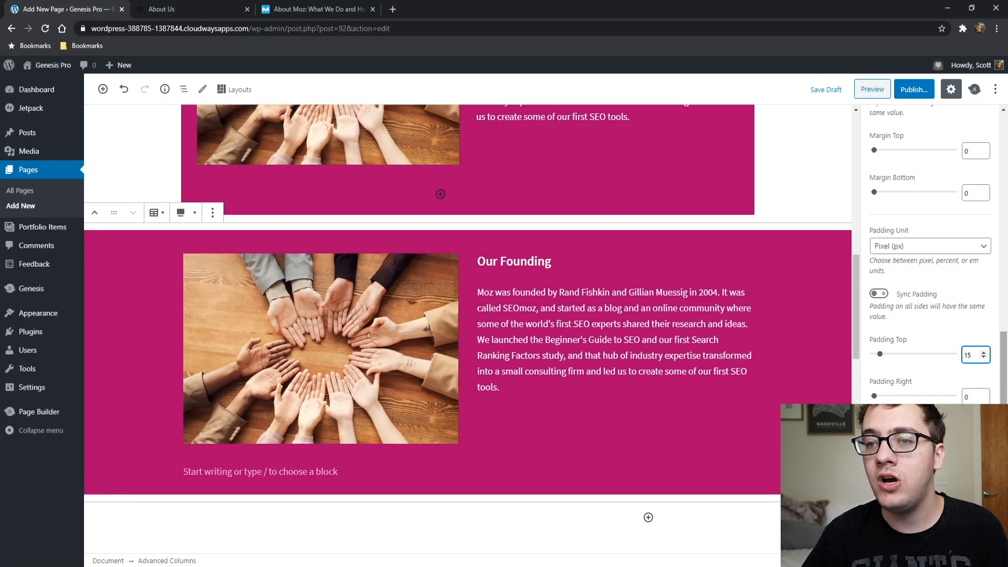
pyautogui.press('Tab')
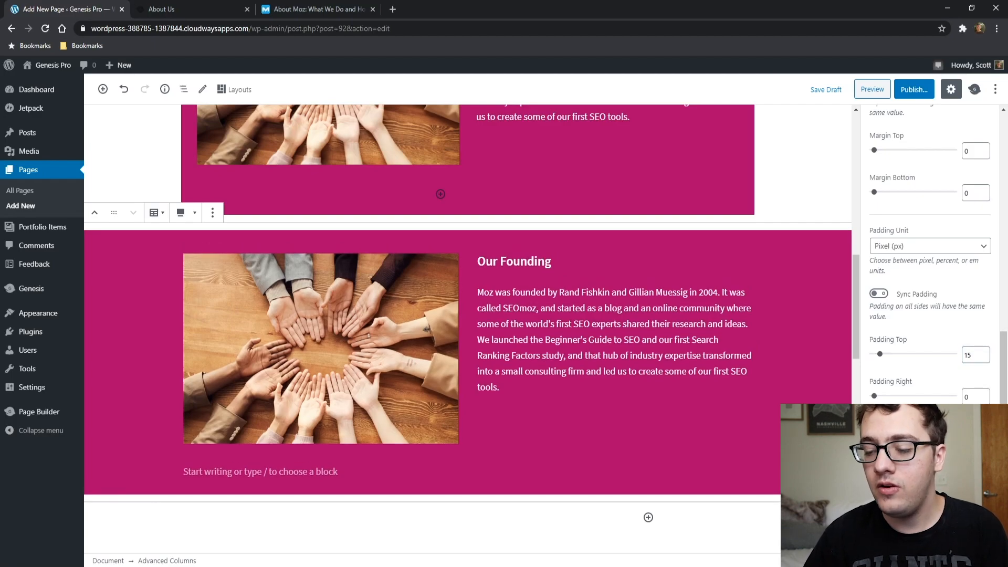
# - Set the Advanced Columns block's bottom padding to 15 px and preview the page to compare both Our Founding sections
pyautogui.write('15')
pyautogui.click(882, 90)
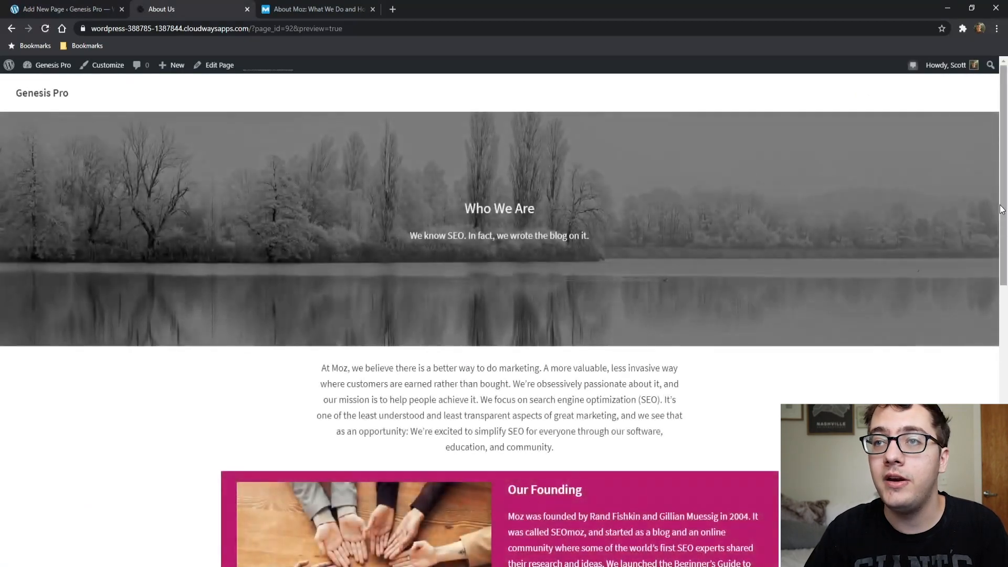
pyautogui.moveTo(1001, 209); pyautogui.dragTo(1005, 414)
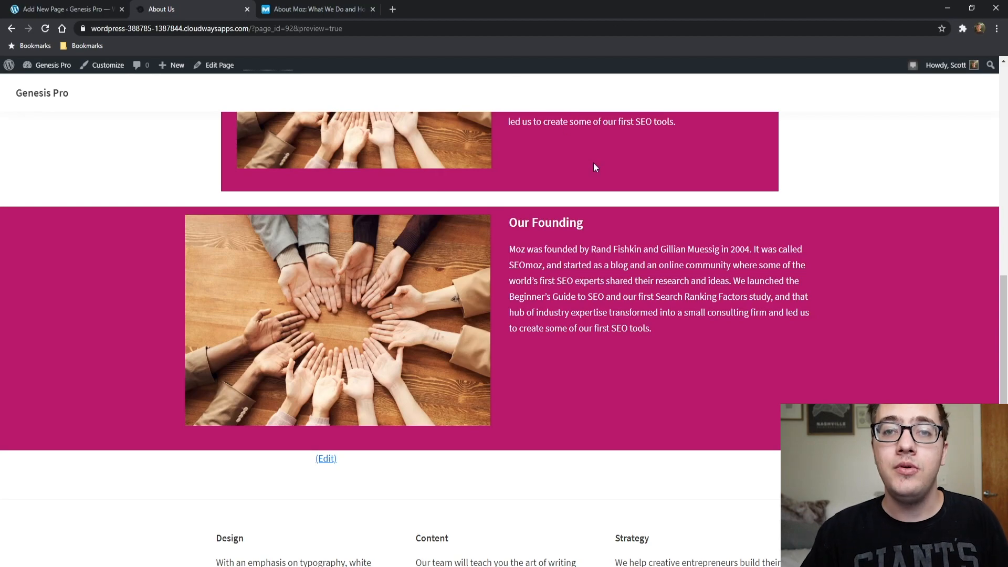
pyautogui.scroll(8, 445, 316)
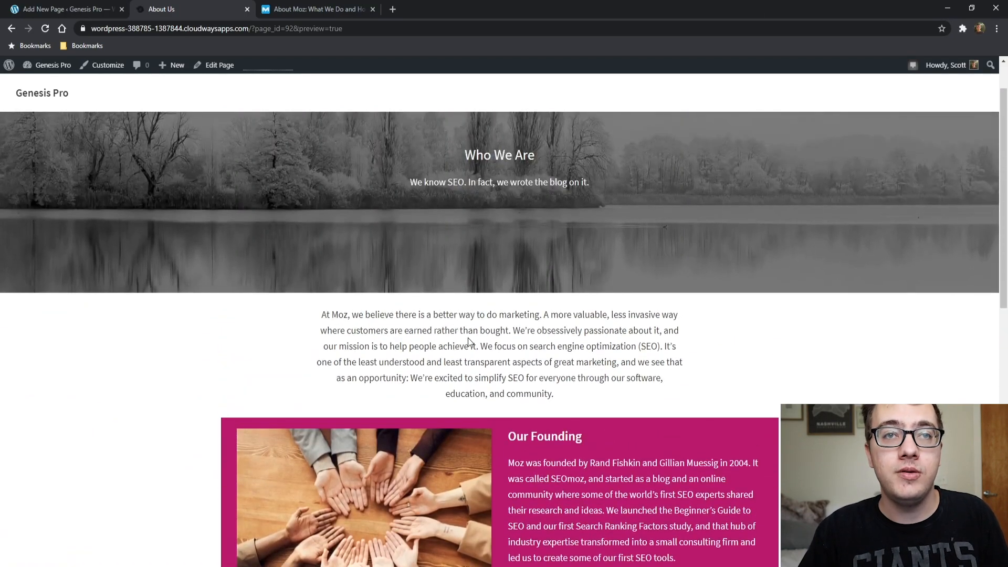
pyautogui.scroll(1, 332, 284)
pyautogui.scroll(-10, 81, 219)
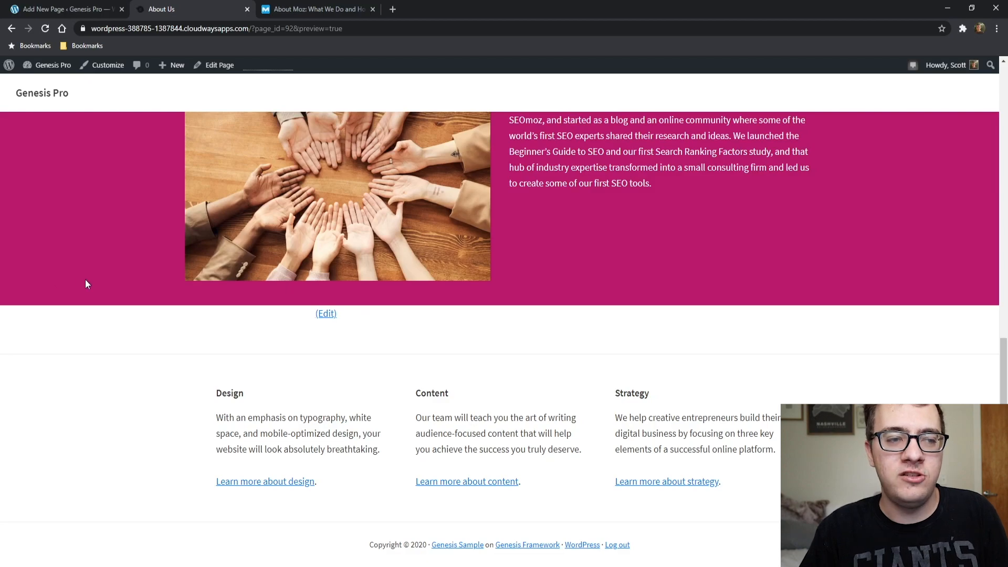
# - Copy the founder's quote about the origin of the Moz name from the Moz About page and return to the page editor
pyautogui.click(286, 6)
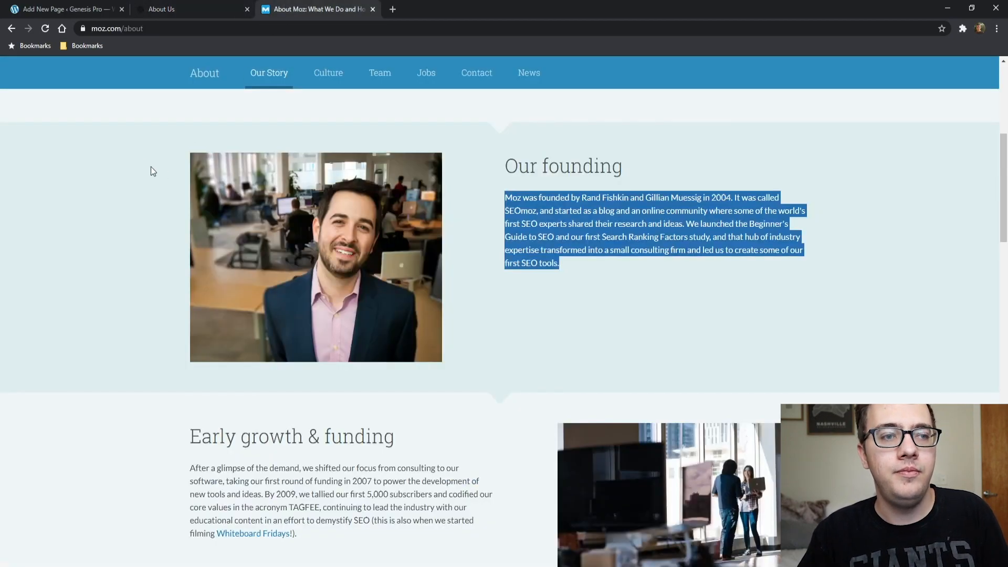
pyautogui.scroll(-10, 151, 171)
pyautogui.scroll(4, 126, 295)
pyautogui.scroll(-2, 146, 314)
pyautogui.scroll(1, 534, 256)
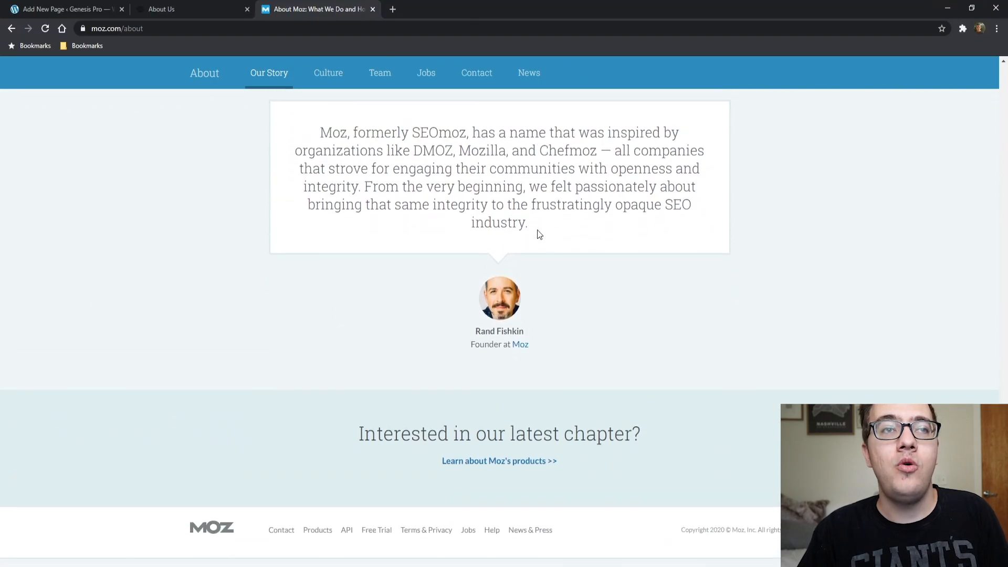
pyautogui.moveTo(539, 234); pyautogui.dragTo(378, 187)
pyautogui.click(50, 11)
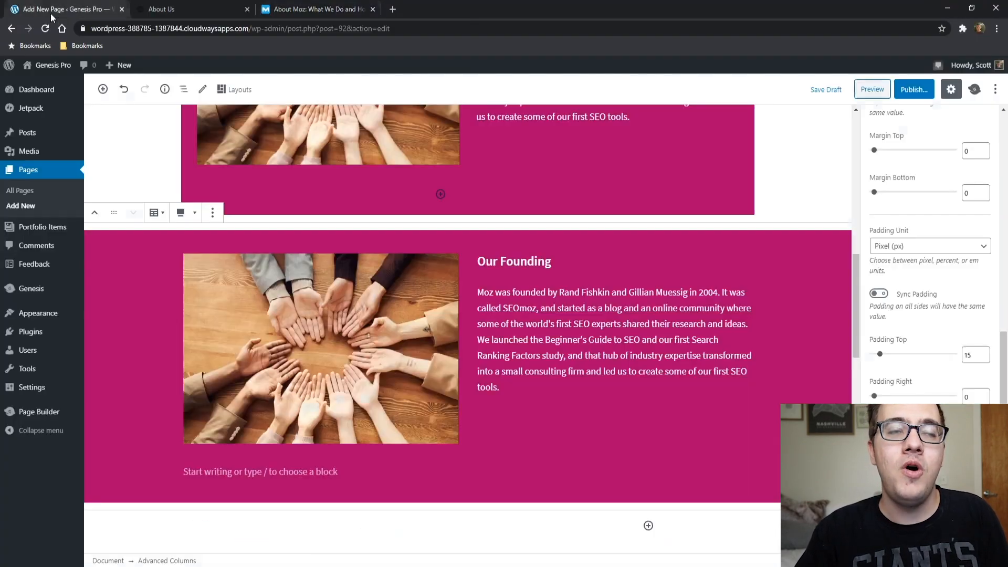
# - Remove the narrower Our Founding section built with the Columns block, keeping the full-width Advanced Columns section
pyautogui.scroll(-3, 515, 388)
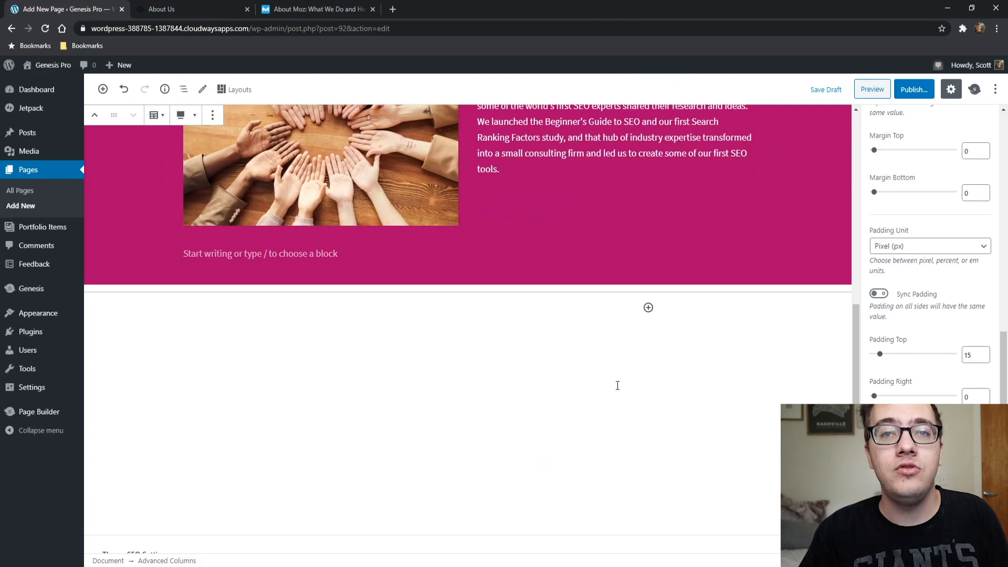
pyautogui.scroll(7, 617, 385)
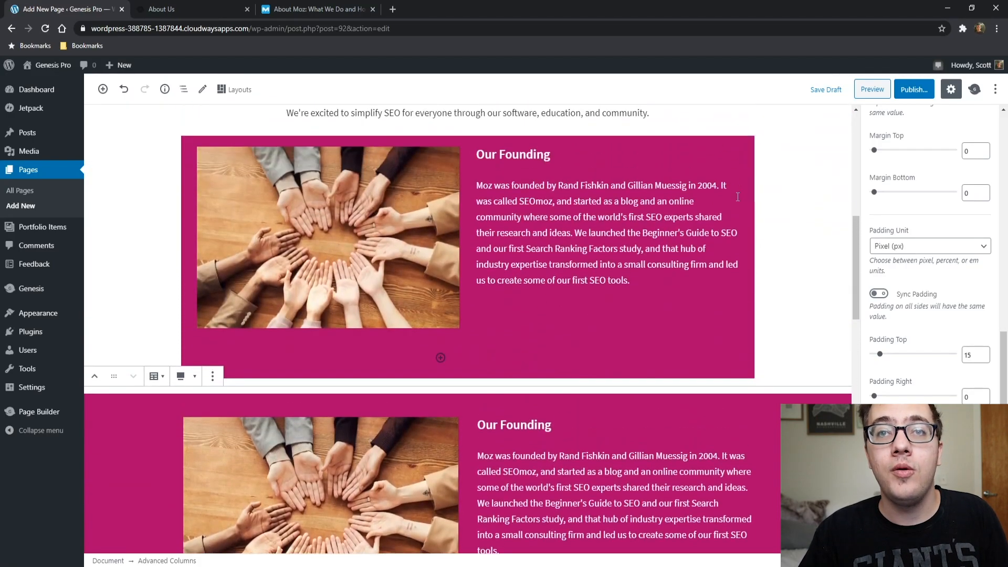
pyautogui.click(738, 149)
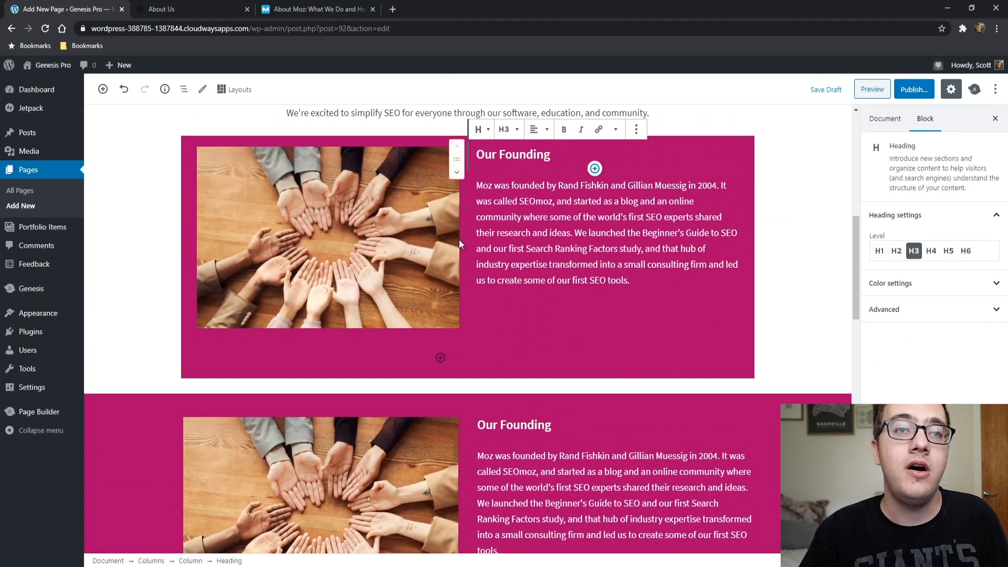
pyautogui.click(463, 274)
pyautogui.click(336, 120)
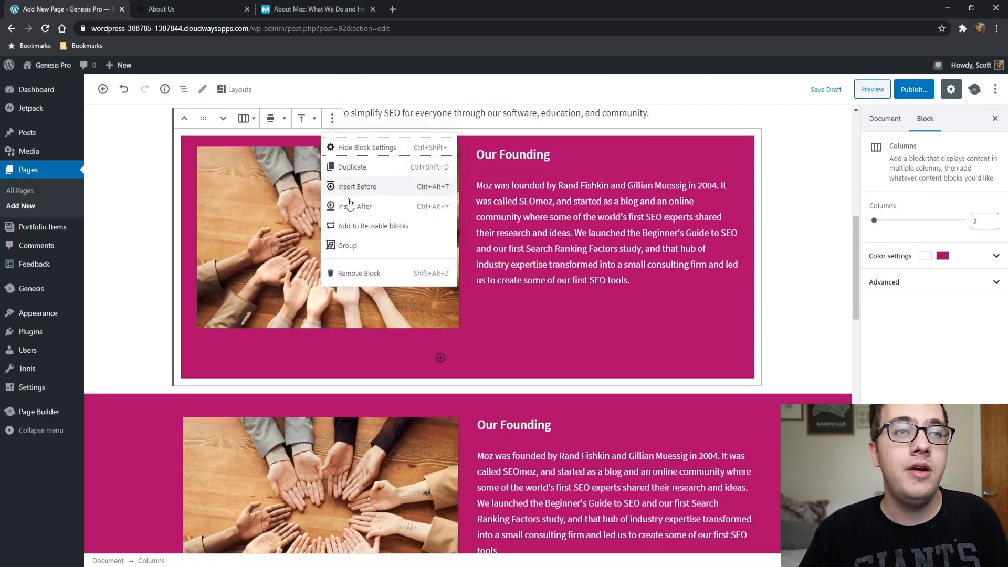
pyautogui.click(357, 277)
pyautogui.scroll(-7, 405, 390)
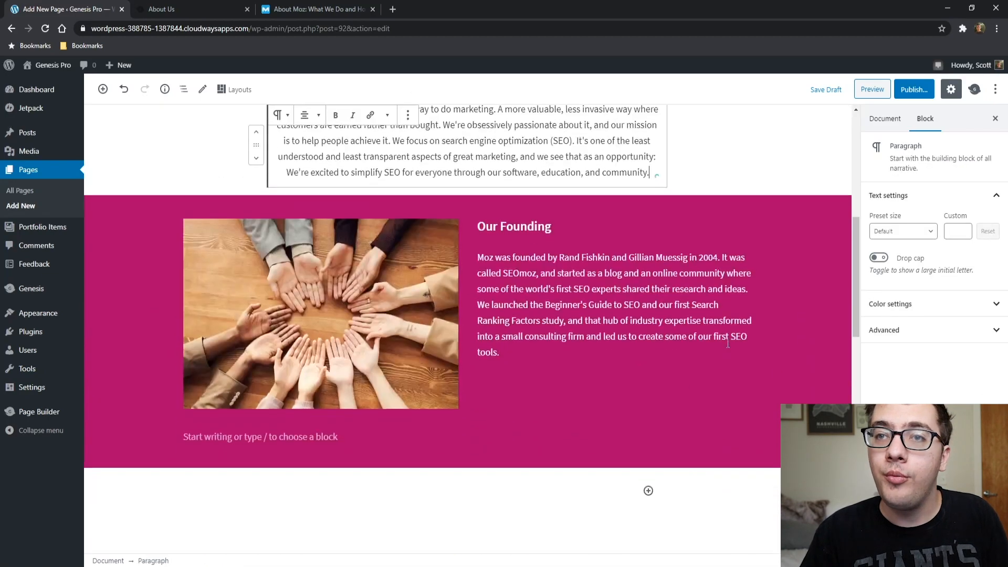
# - Search the blocks for "quote" and insert a Pullquote block below the Advanced Columns section
pyautogui.scroll(1, 834, 353)
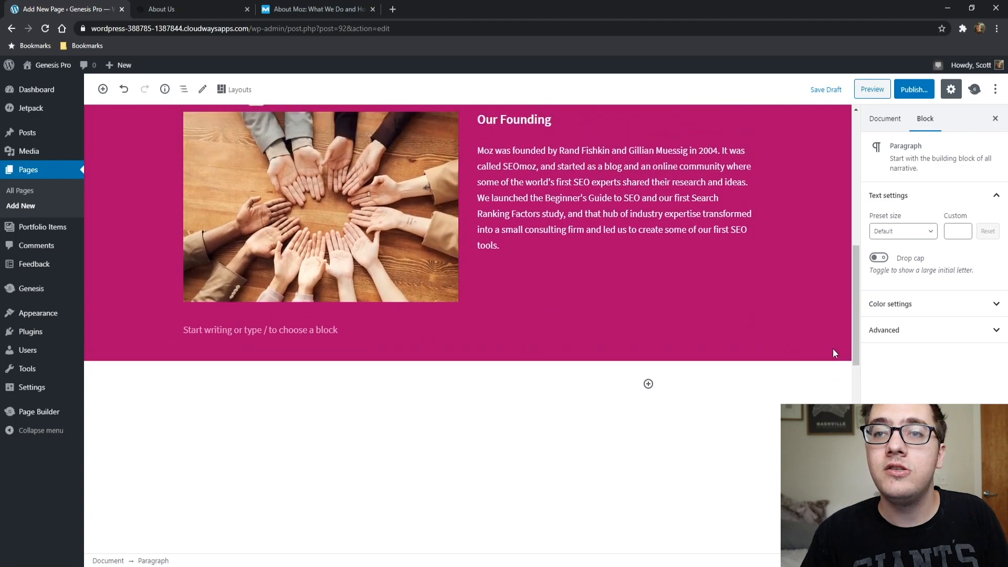
pyautogui.scroll(-2, 852, 320)
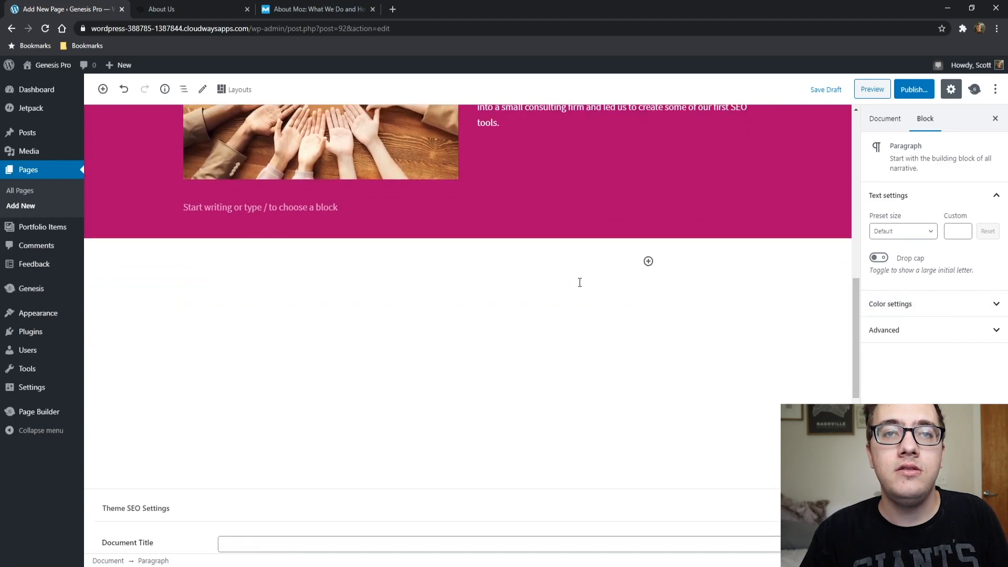
pyautogui.click(648, 261)
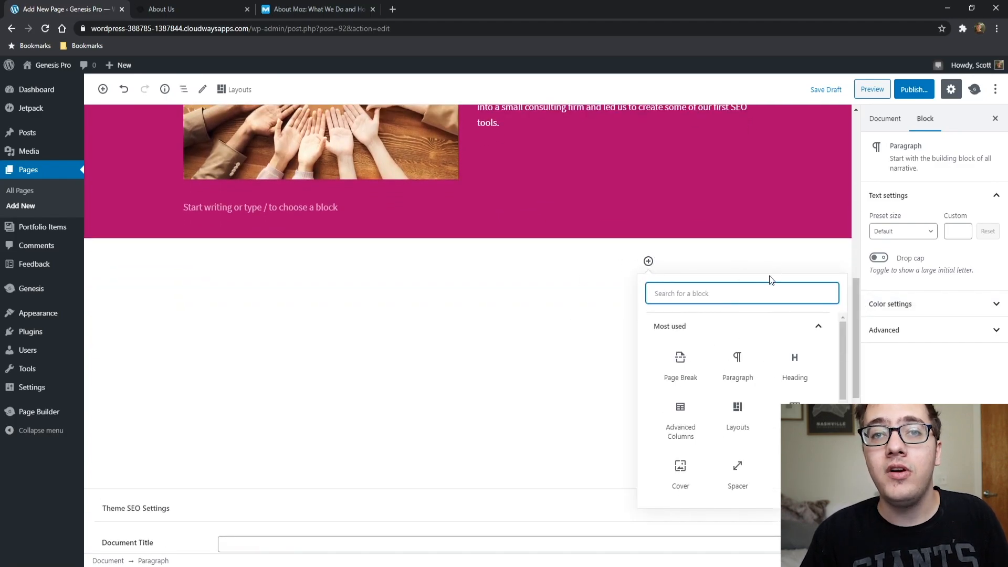
pyautogui.write('qu')
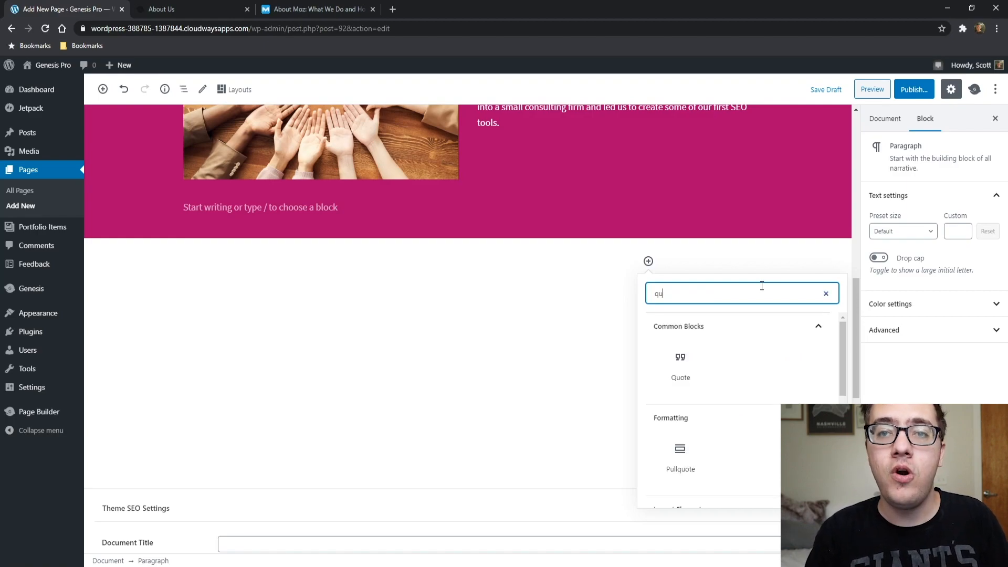
pyautogui.write('ote')
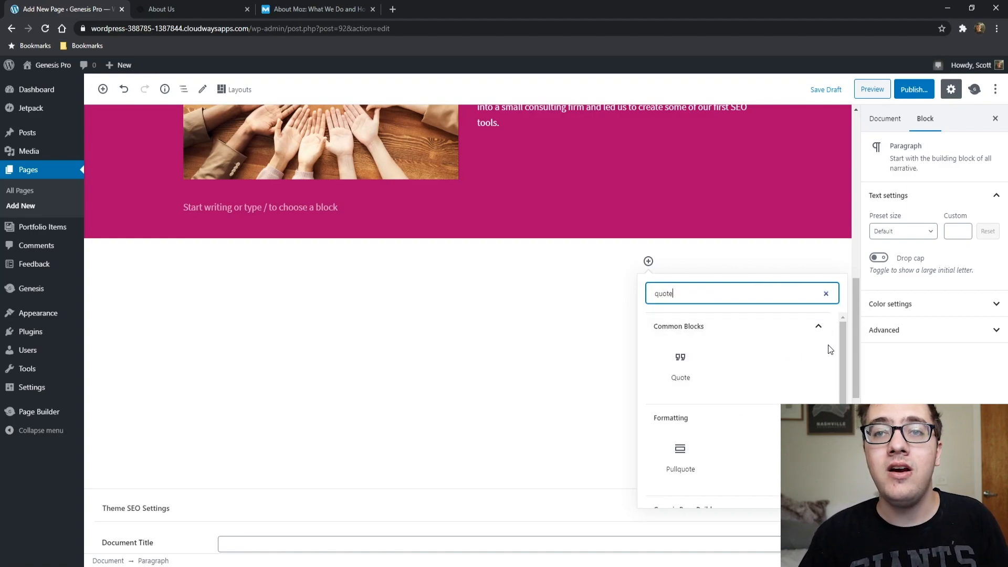
pyautogui.moveTo(841, 345)
pyautogui.mouseDown()
pyautogui.moveTo(839, 407)
pyautogui.moveTo(839, 335)
pyautogui.mouseUp()
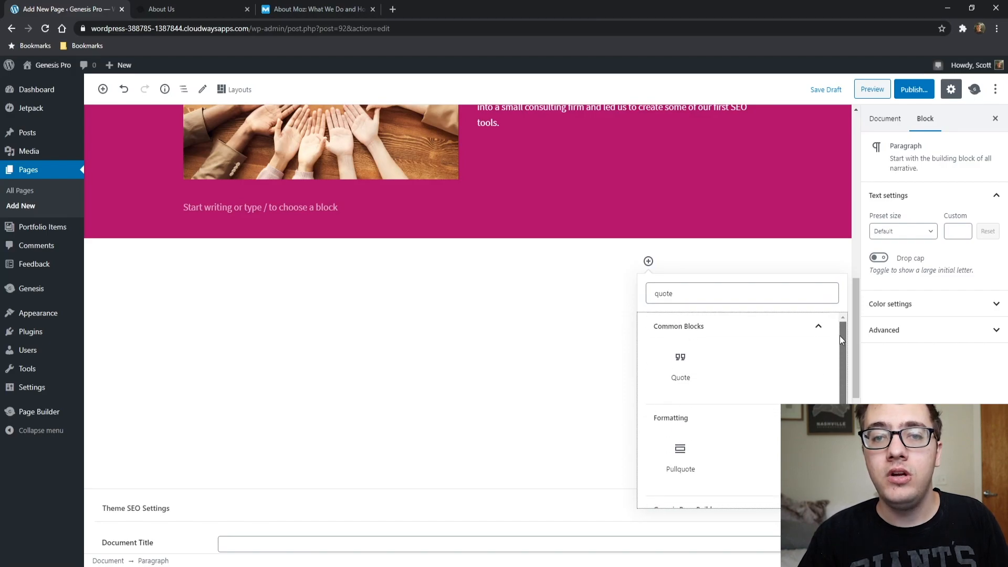
pyautogui.click(680, 455)
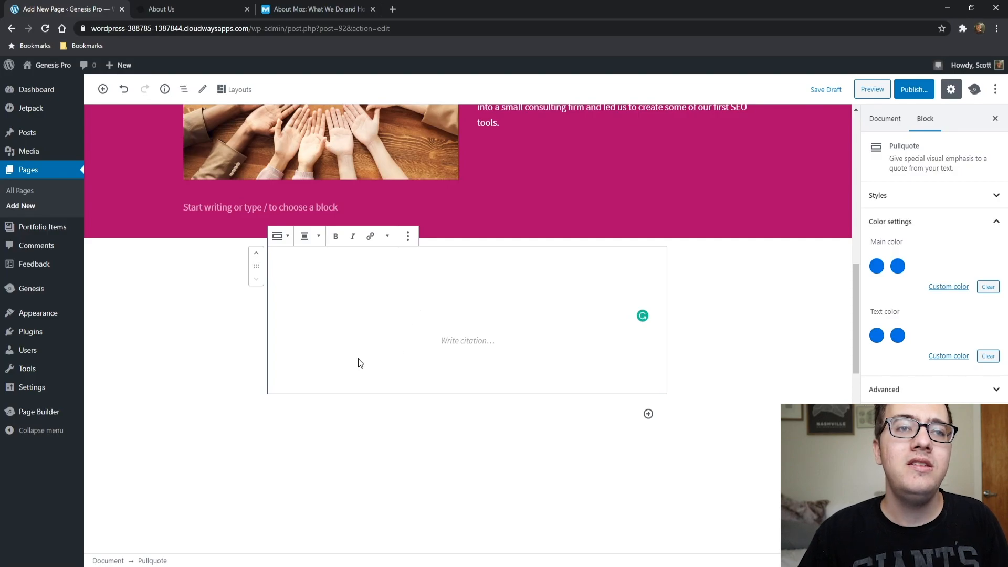
pyautogui.scroll(1, 339, 399)
pyautogui.scroll(-2, 341, 389)
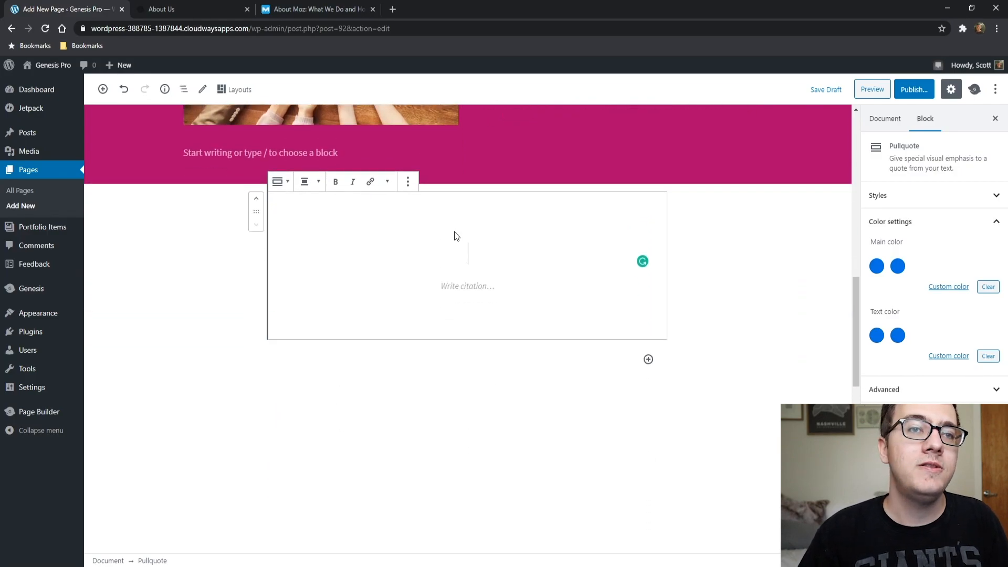
# - Paste the Moz quote beginning "Moz, formerly SEOmoz, has a name that was inspired by organizations" into the Pullquote block
pyautogui.click(216, 1)
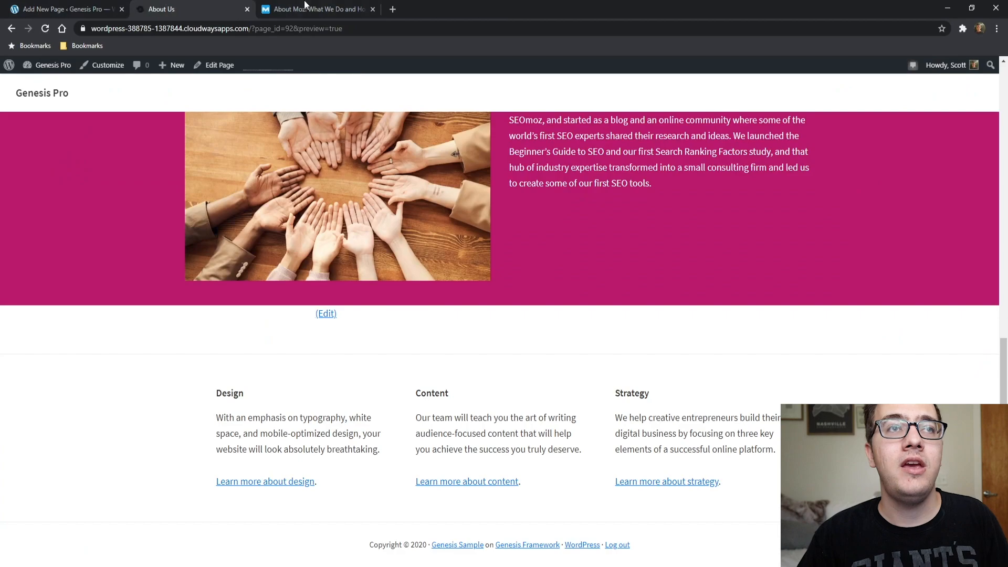
pyautogui.click(311, 8)
pyautogui.scroll(-1, 434, 118)
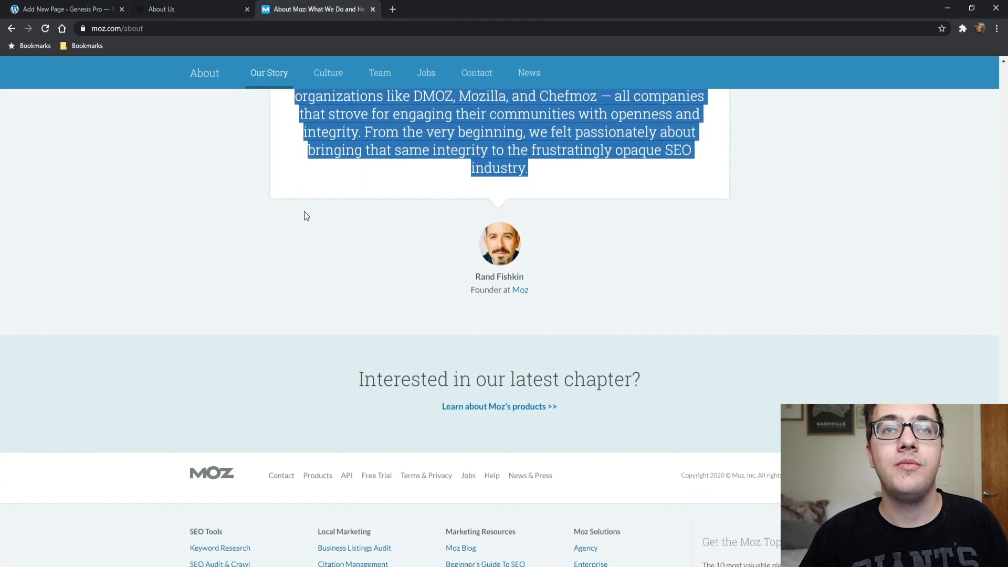
pyautogui.scroll(-1, 304, 211)
pyautogui.hotkey('ctrl', '1')
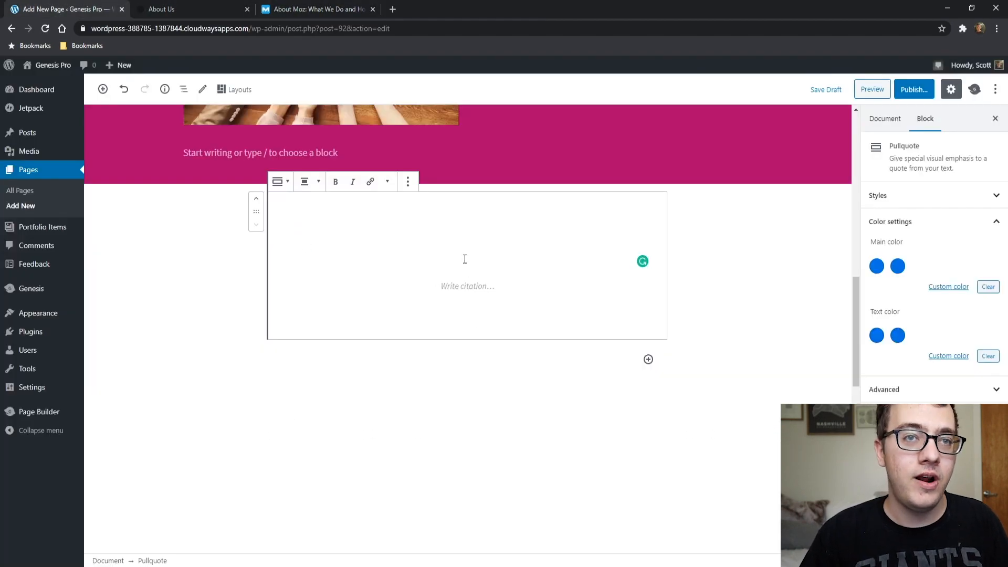
pyautogui.write('Moz, formerly SEOmoz, has a name that was inspired by organizations like DMOZ, Mozilla, and Chefmoz — all companies that strove for engaging their communities with openness and integrity. From the very beginning, we felt passionately about bringing that same integrity to the frustratingly opaque SEO industry.')
pyautogui.scroll(2, 442, 264)
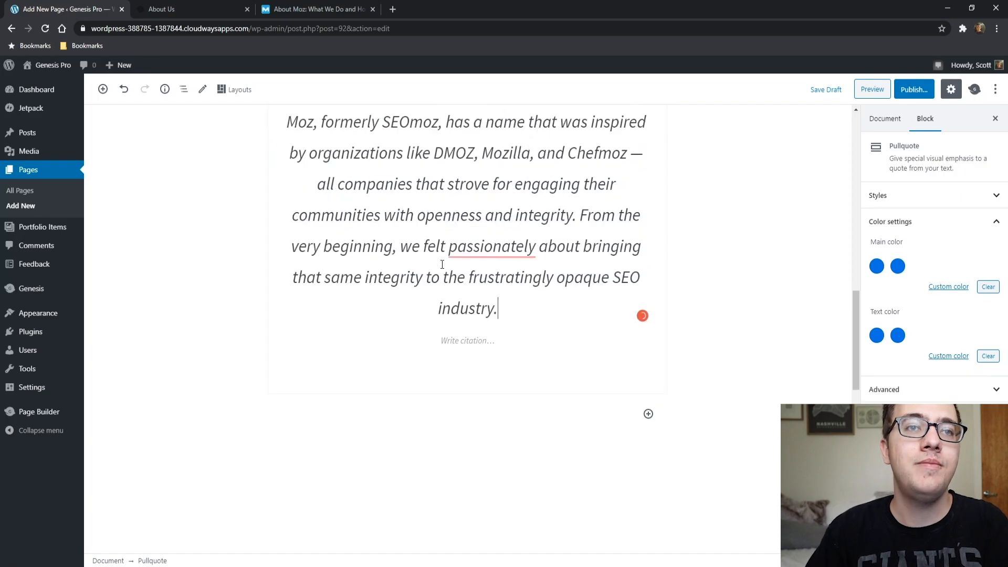
pyautogui.scroll(2, 442, 267)
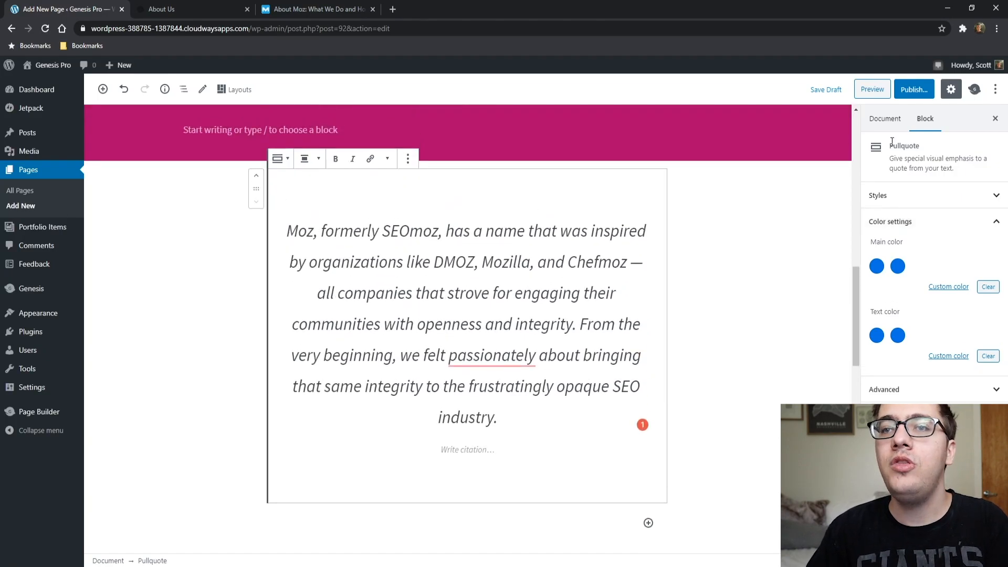
# - Try the Solid color style on the Pullquote block and switch it back to the Default style
pyautogui.click(913, 196)
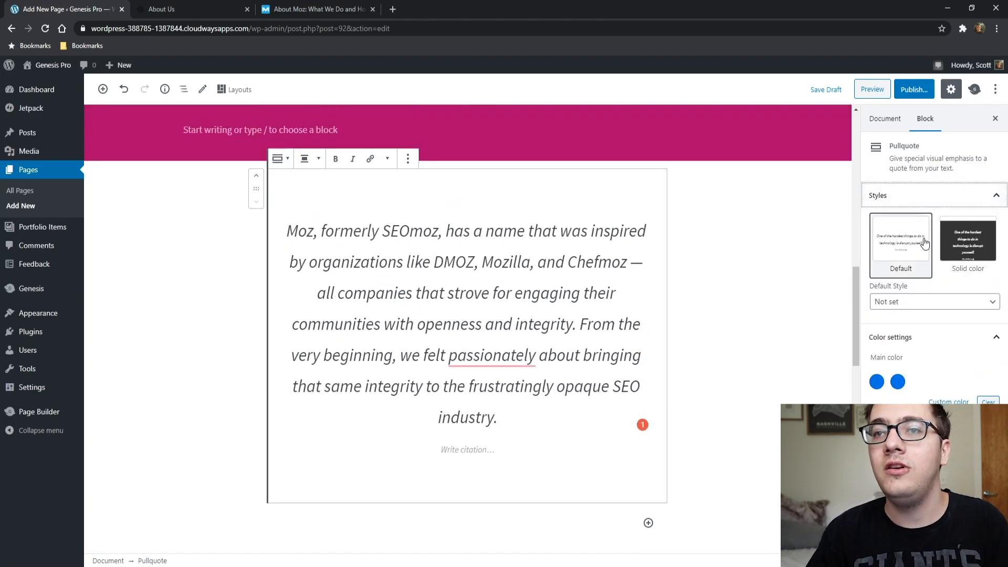
pyautogui.click(979, 244)
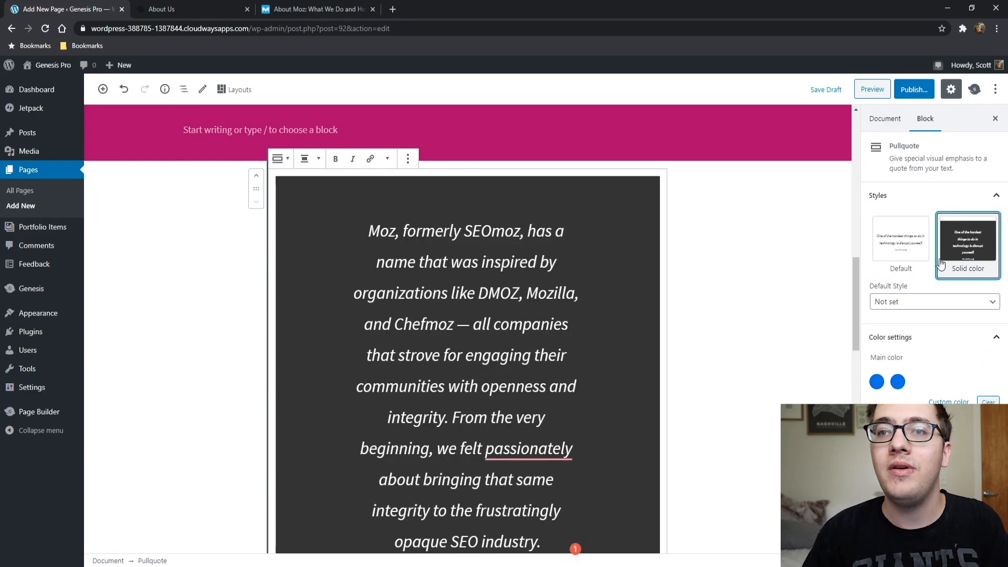
pyautogui.scroll(-3, 536, 328)
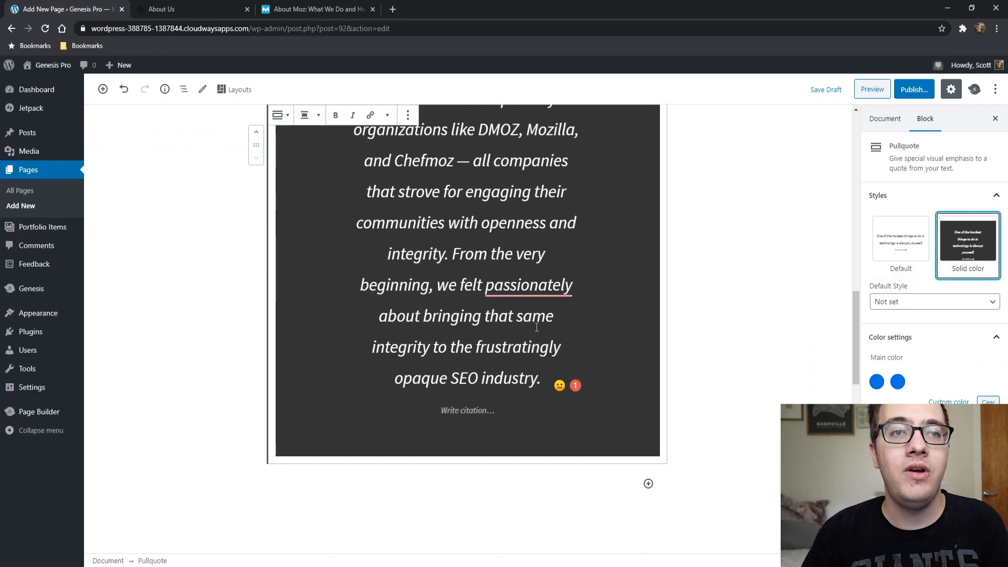
pyautogui.scroll(-1, 536, 327)
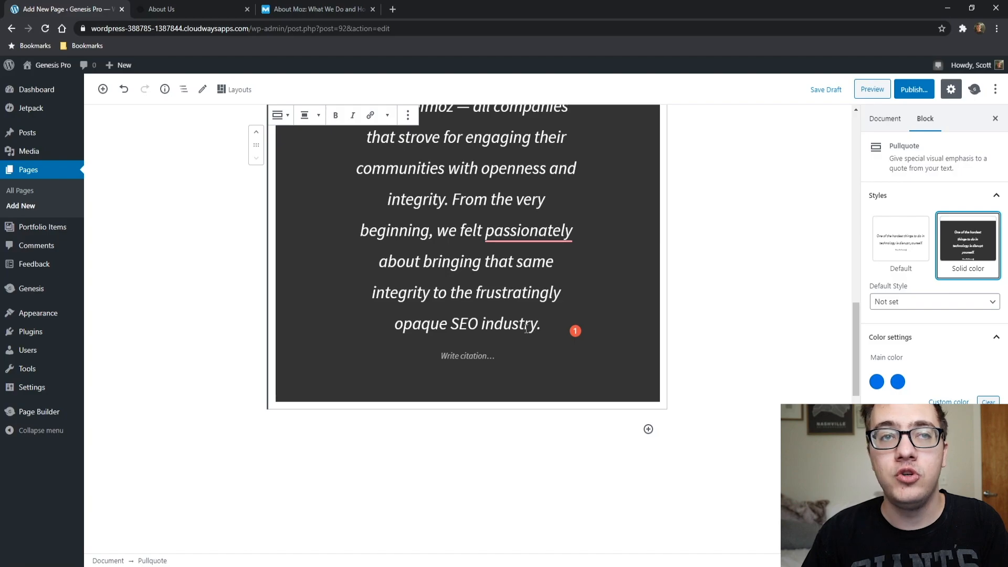
pyautogui.scroll(2, 586, 309)
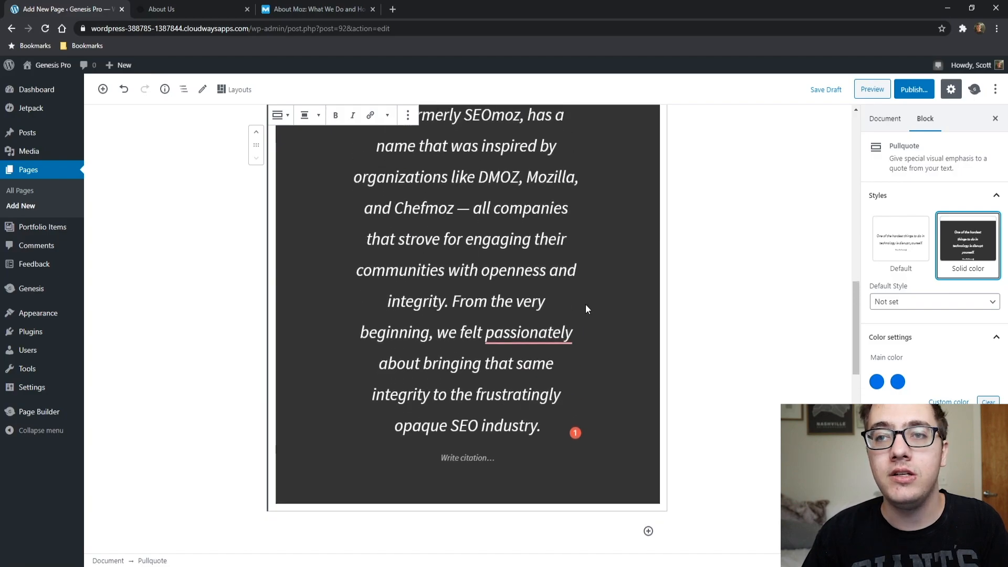
pyautogui.scroll(-1, 586, 308)
pyautogui.click(899, 306)
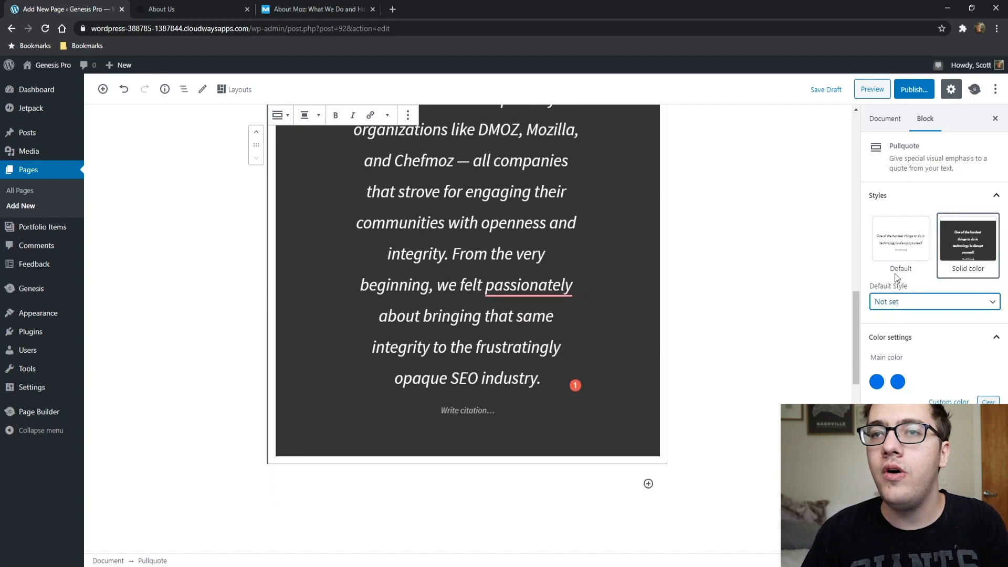
pyautogui.click(897, 245)
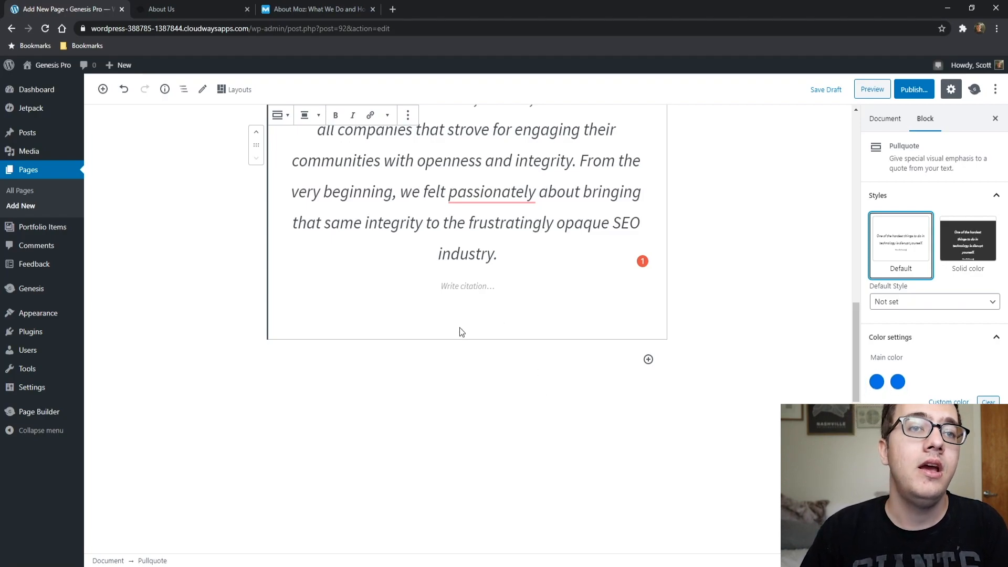
# - Enter the author's full name as the pullquote's citation and preview the page to check the quote section
pyautogui.click(465, 289)
pyautogui.write('Scott Hartley')
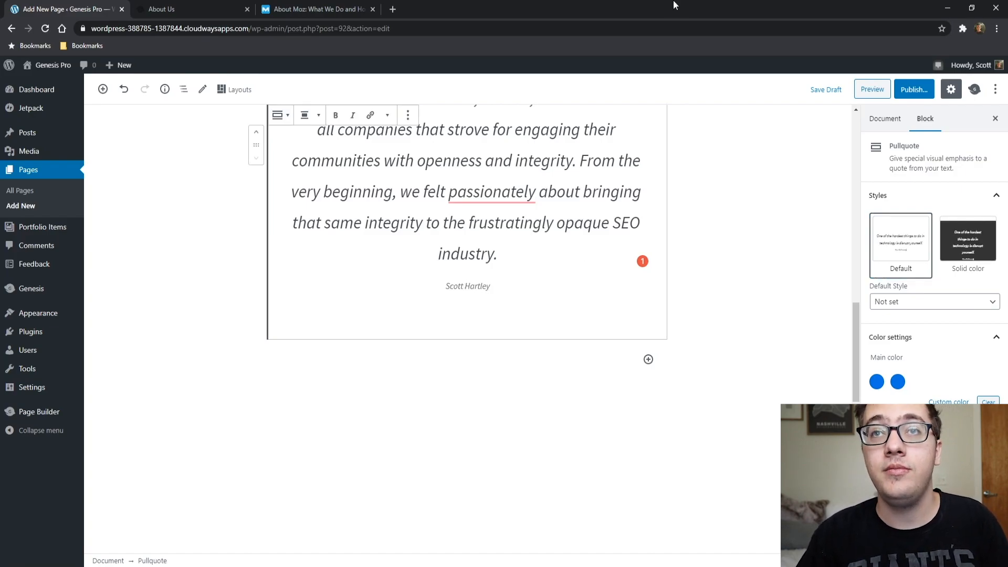
pyautogui.click(872, 89)
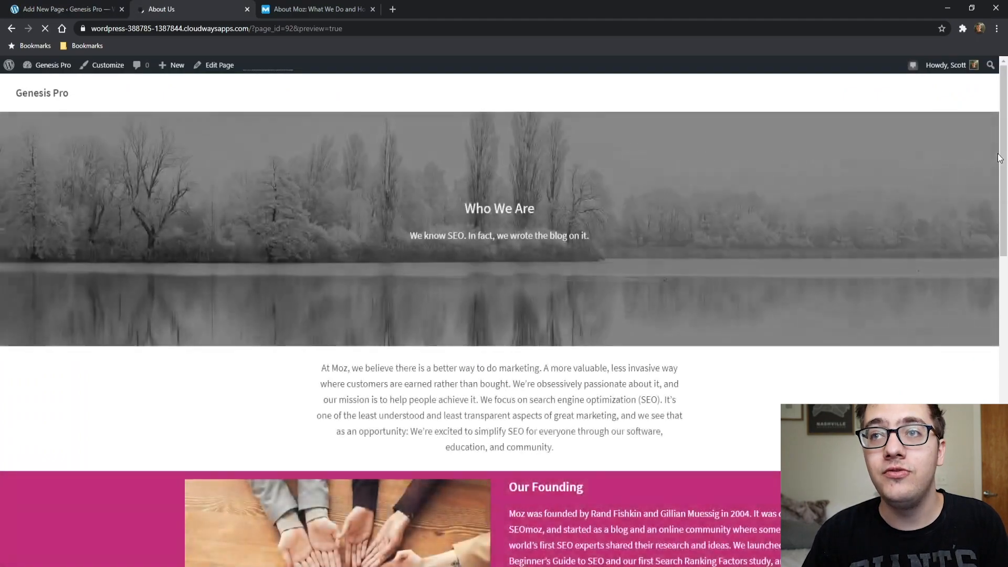
pyautogui.scroll(-10, 1005, 383)
pyautogui.moveTo(1005, 384)
pyautogui.mouseDown()
pyautogui.moveTo(1005, 446)
pyautogui.moveTo(1005, 399)
pyautogui.mouseUp()
pyautogui.scroll(-2, 541, 232)
pyautogui.scroll(-1, 541, 231)
pyautogui.scroll(1, 541, 236)
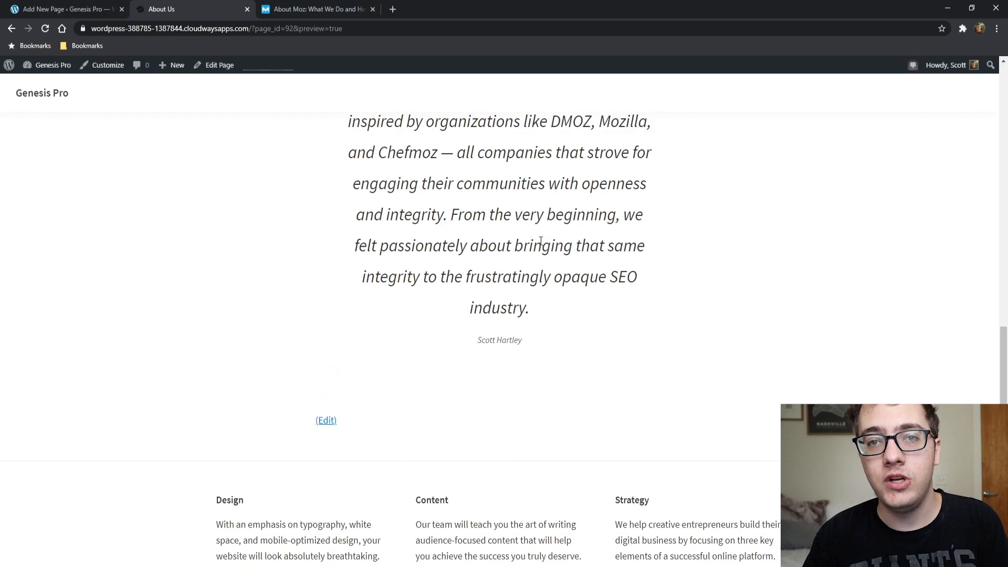
# - Return to the page editor and set the Pullquote block's alignment to Wide width
pyautogui.click(76, 7)
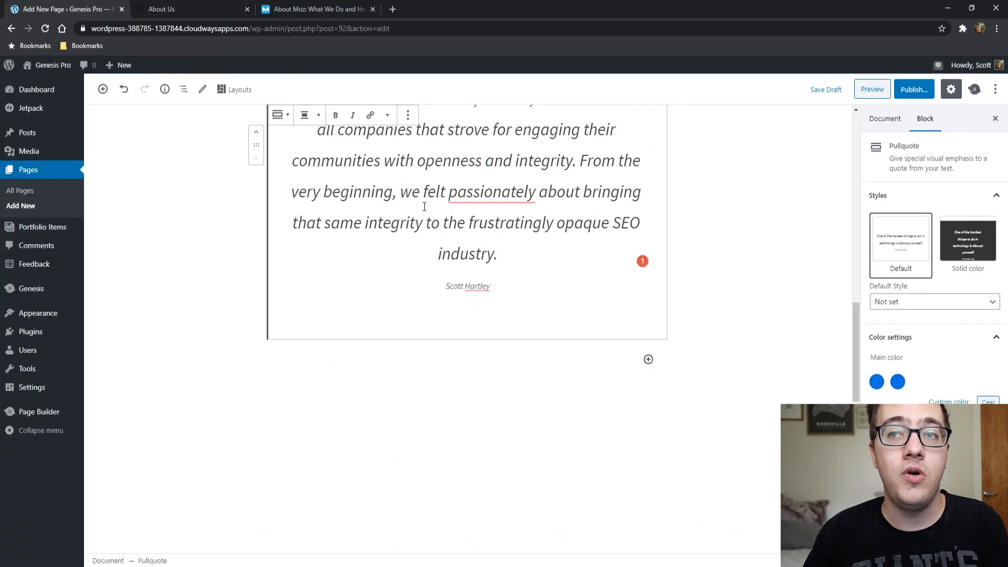
pyautogui.scroll(2, 424, 206)
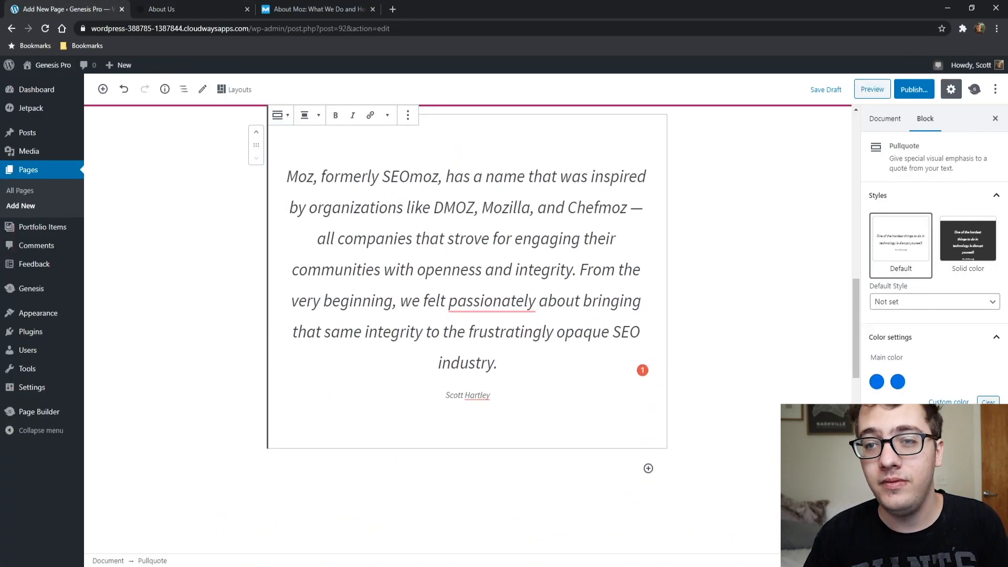
pyautogui.scroll(1, 384, 269)
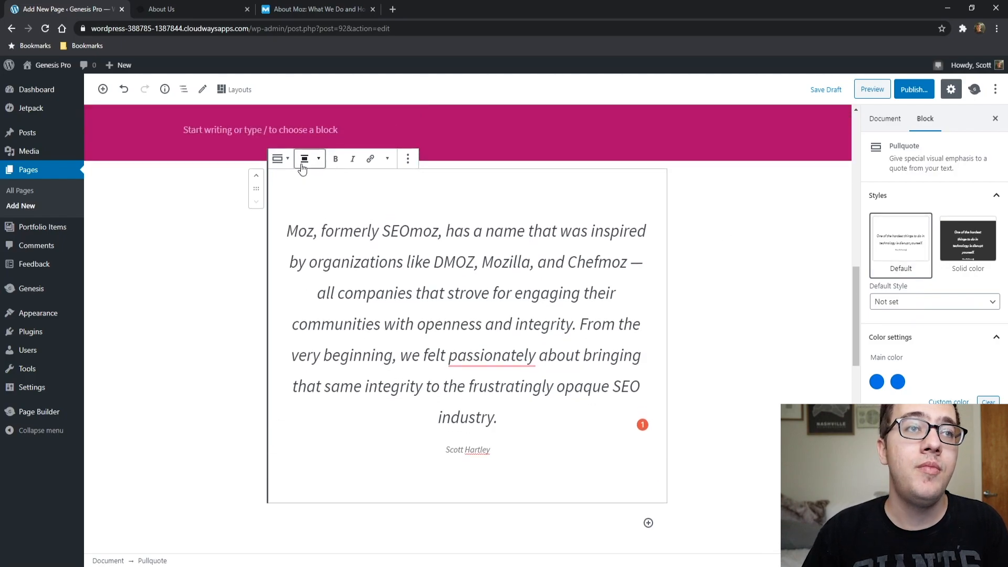
pyautogui.click(317, 163)
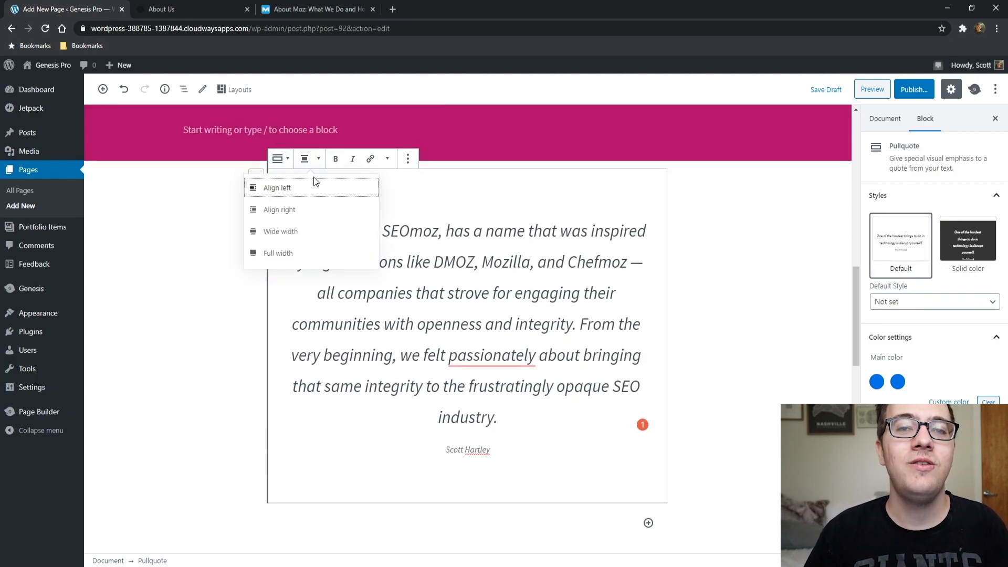
pyautogui.click(303, 230)
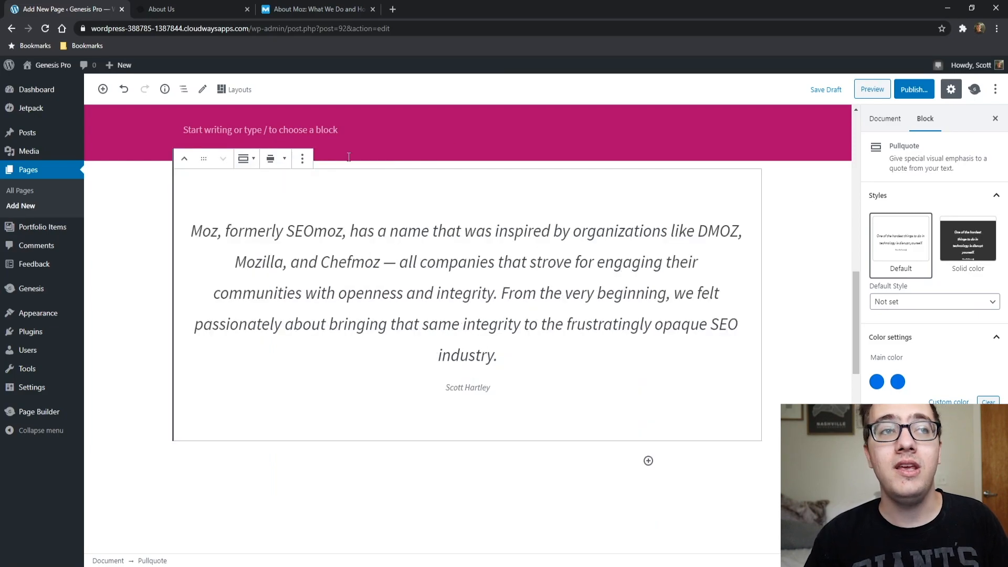
# - Preview the page to check the wide pullquote, and inspect its markup in the browser's developer tools
pyautogui.click(872, 90)
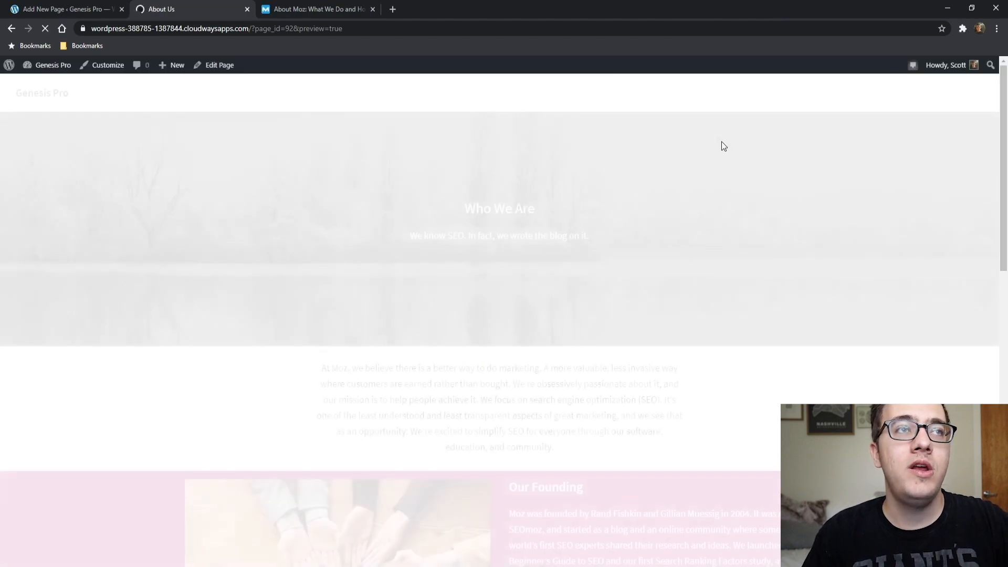
pyautogui.scroll(-2, 1000, 237)
pyautogui.scroll(-10, 1000, 237)
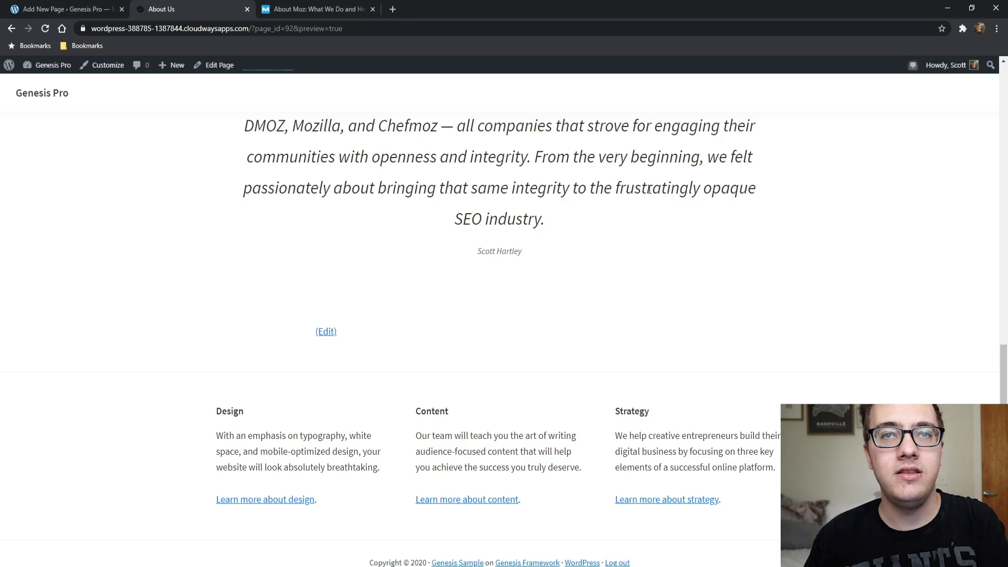
pyautogui.scroll(-1, 767, 315)
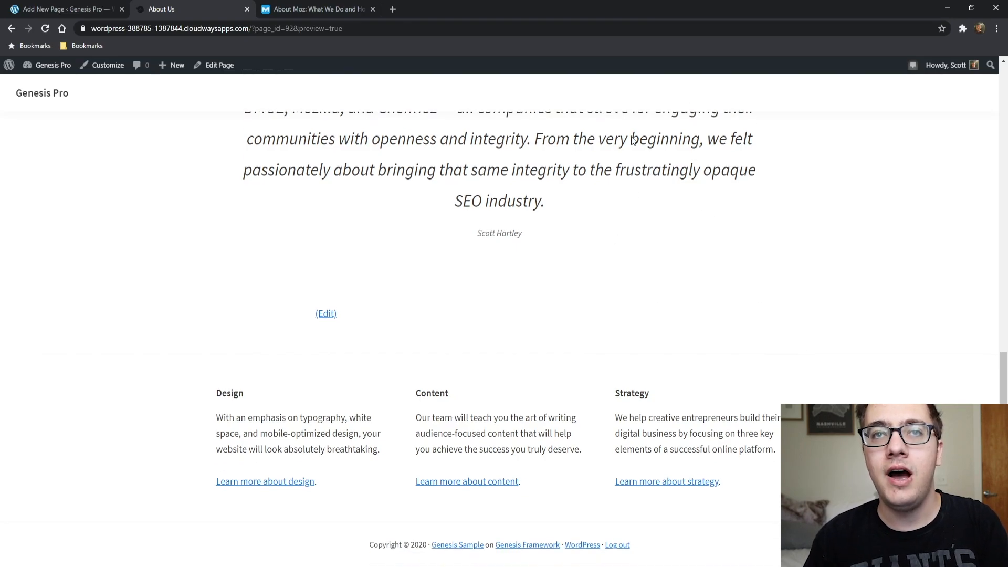
pyautogui.hotkey('ctrl', 'shift', 'i')
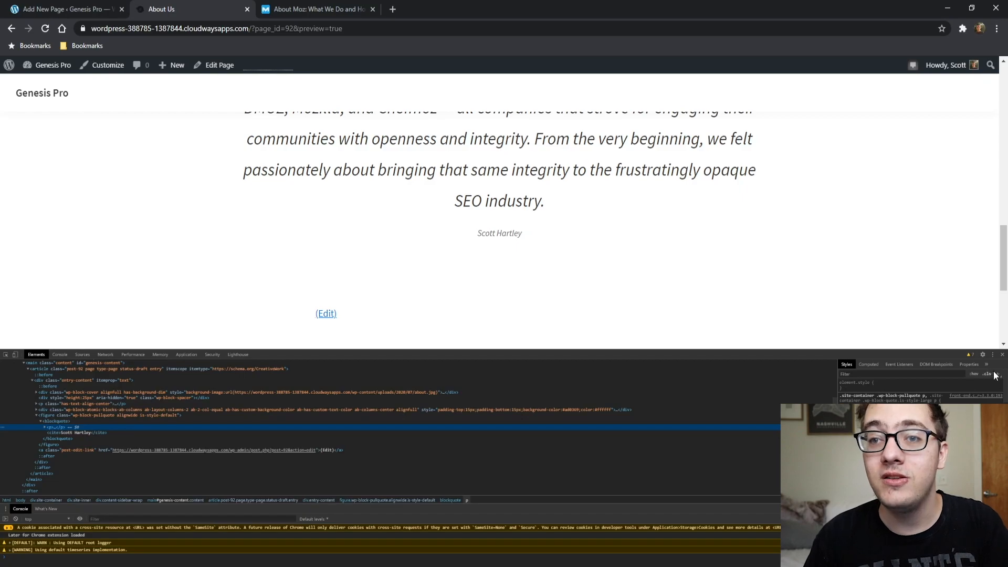
pyautogui.hotkey('ctrl', 'shift', 'i')
pyautogui.scroll(4, 934, 328)
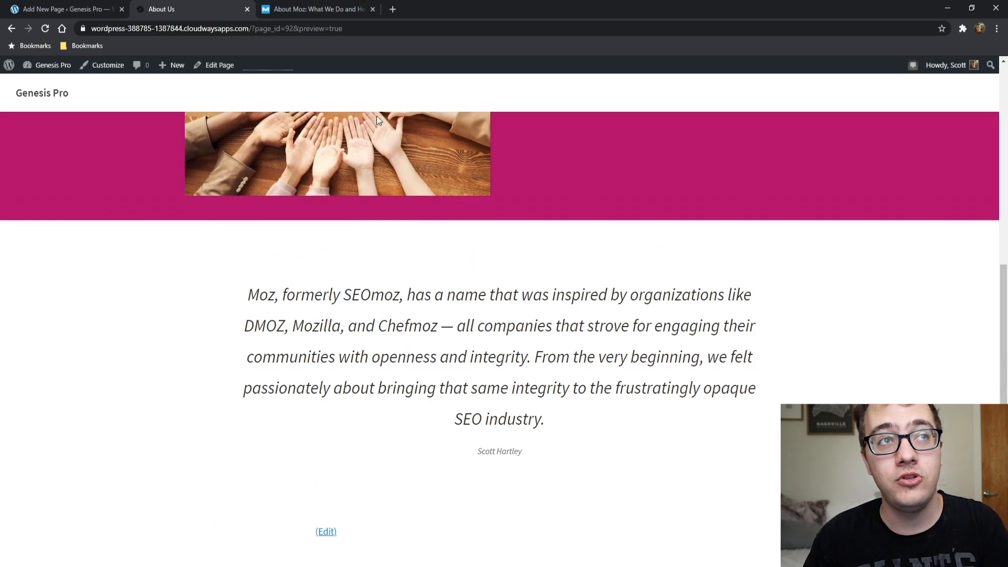
# - Return to the page editor and review the Pullquote block's style and color settings
pyautogui.click(63, 9)
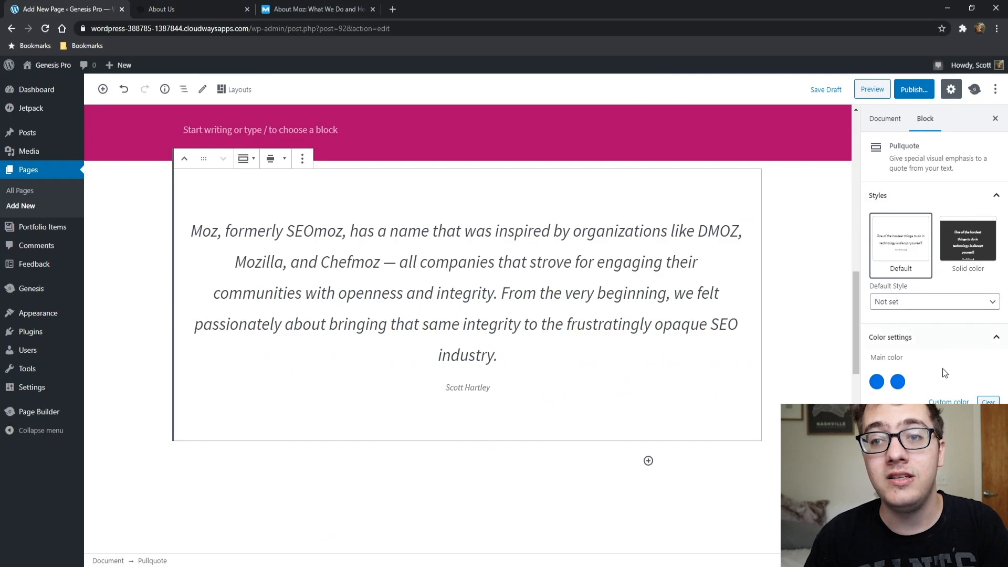
pyautogui.scroll(-1, 939, 367)
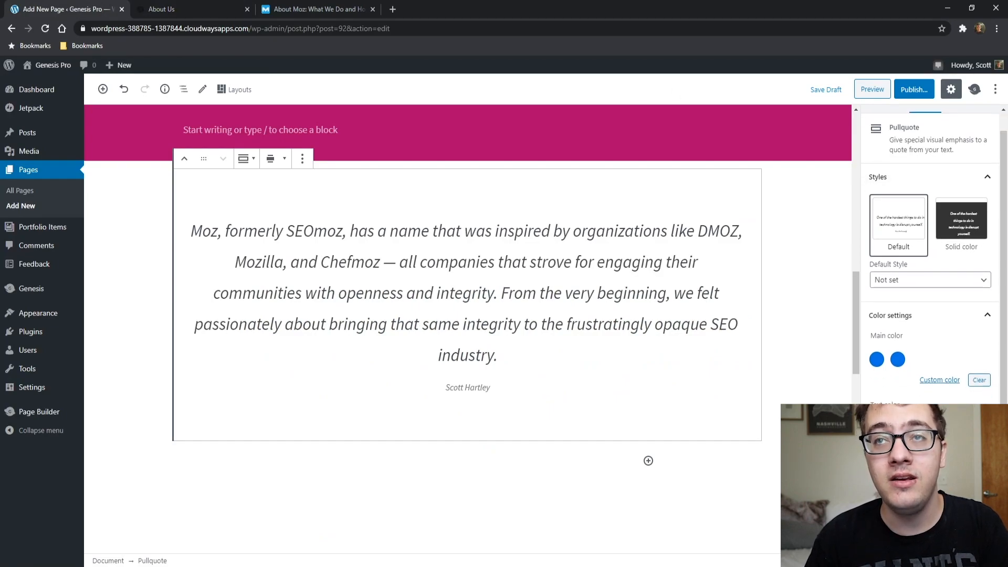
pyautogui.scroll(1, 898, 121)
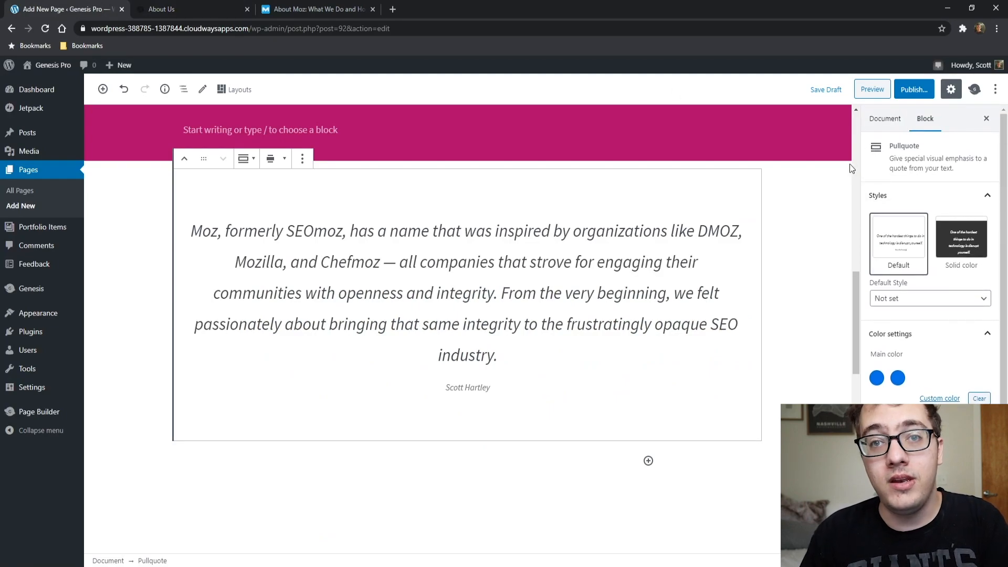
pyautogui.scroll(-2, 365, 272)
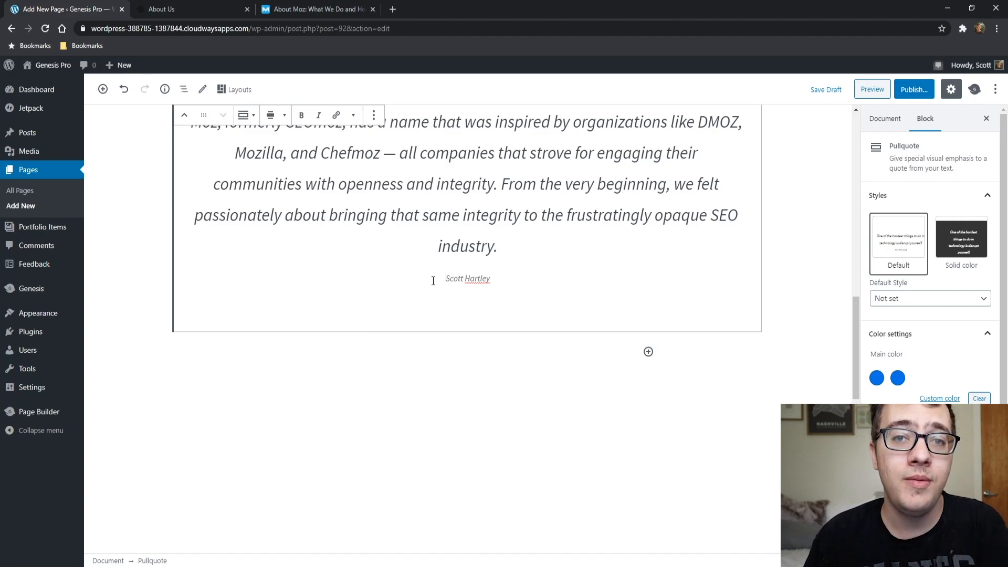
# - Switch to the Moz About page and compare its quote section, including the heading "Where Does the Name "Moz" Come From?"
pyautogui.click(290, 6)
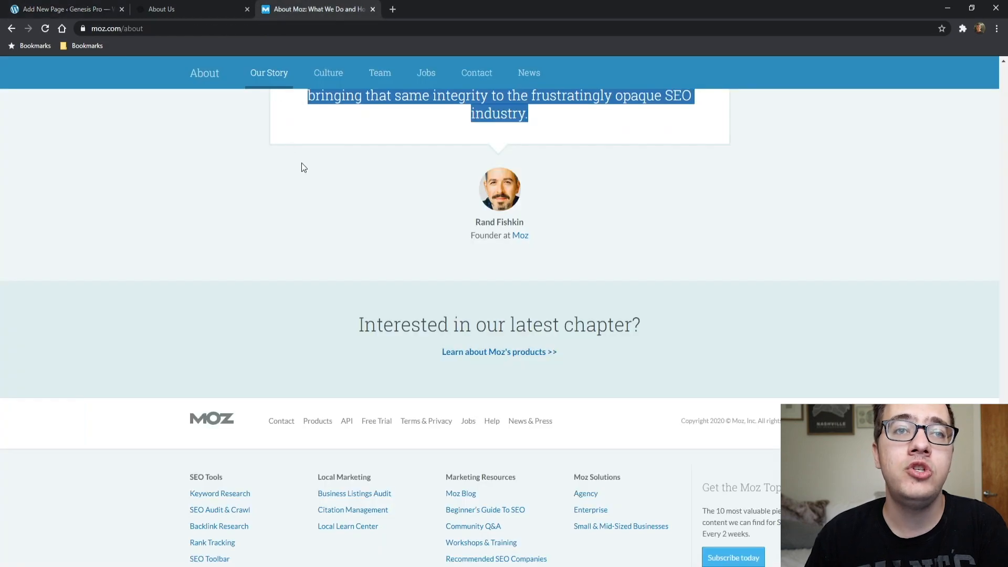
pyautogui.scroll(2, 375, 225)
pyautogui.scroll(-3, 380, 234)
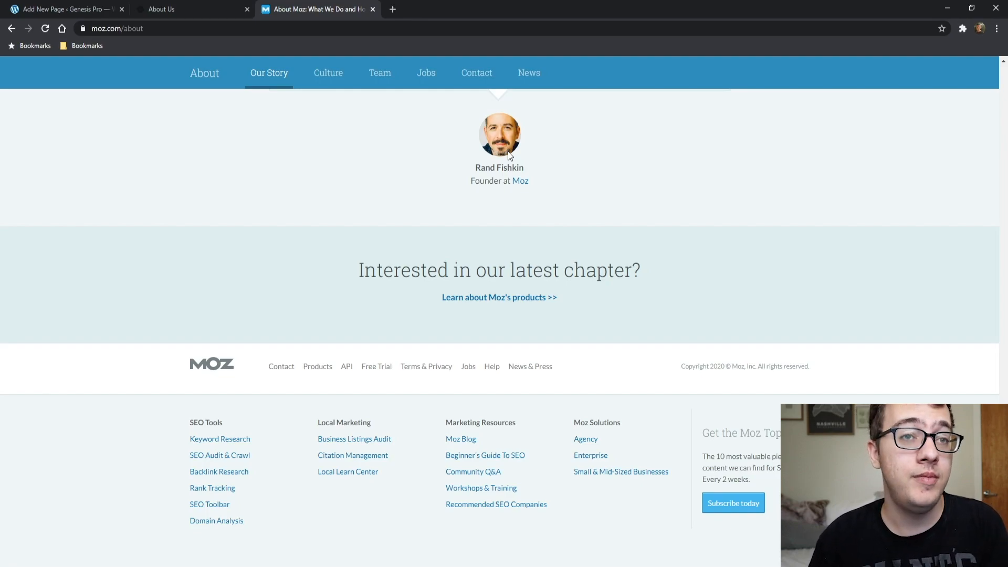
pyautogui.scroll(7, 603, 207)
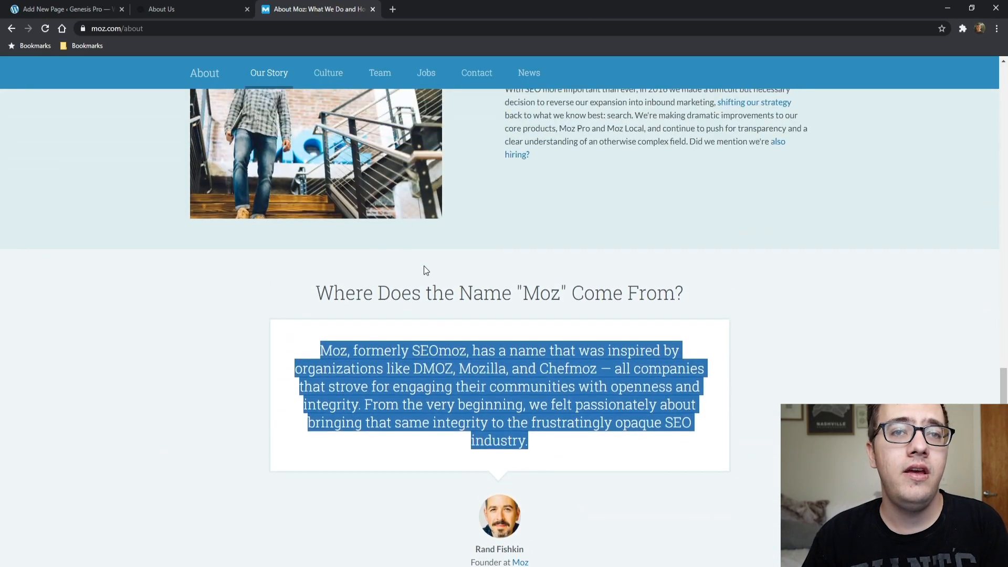
pyautogui.tripleClick(385, 292)
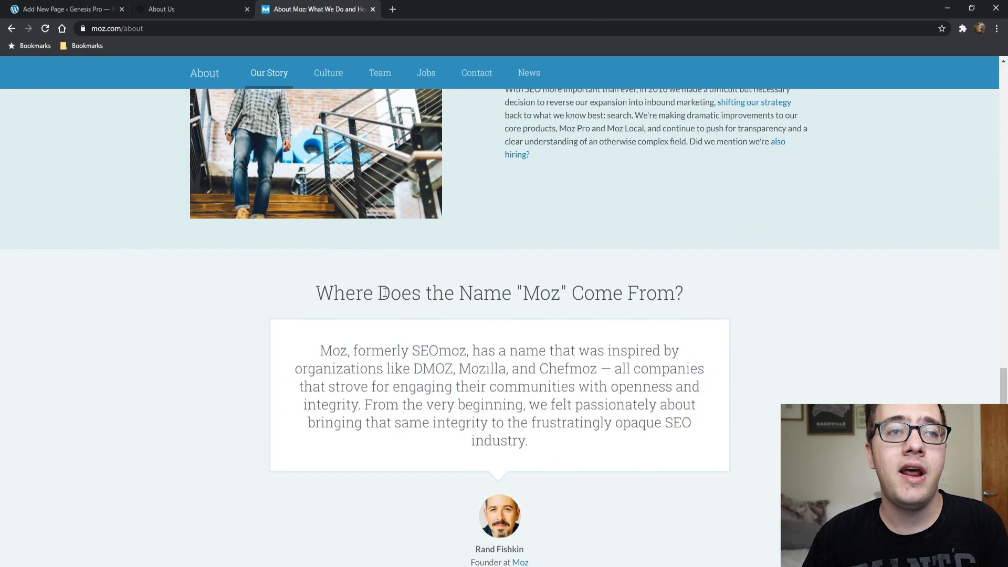
# - Return to the page editor and look over the founding section and the pullquote beneath it
pyautogui.click(63, 9)
pyautogui.scroll(5, 247, 269)
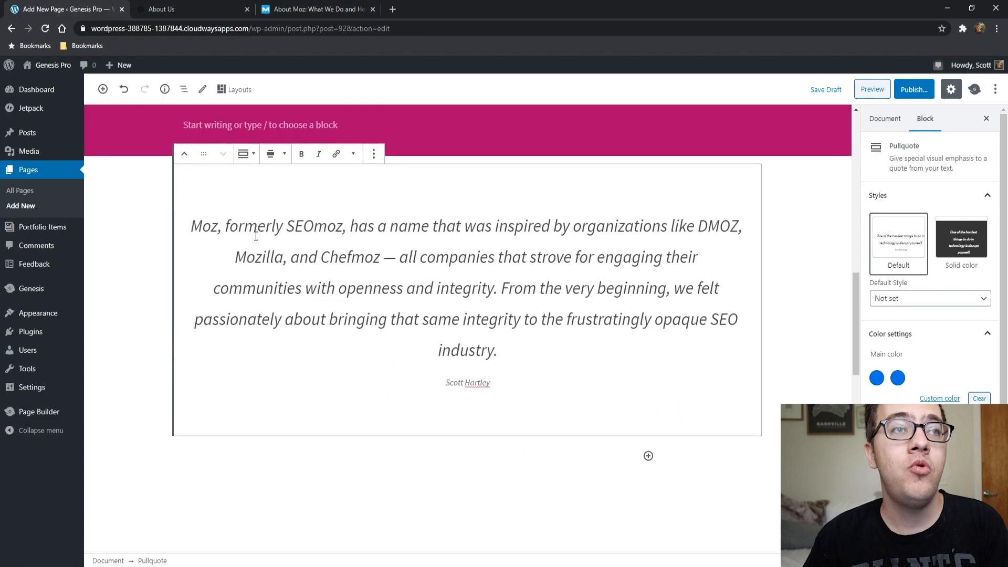
pyautogui.scroll(-4, 230, 275)
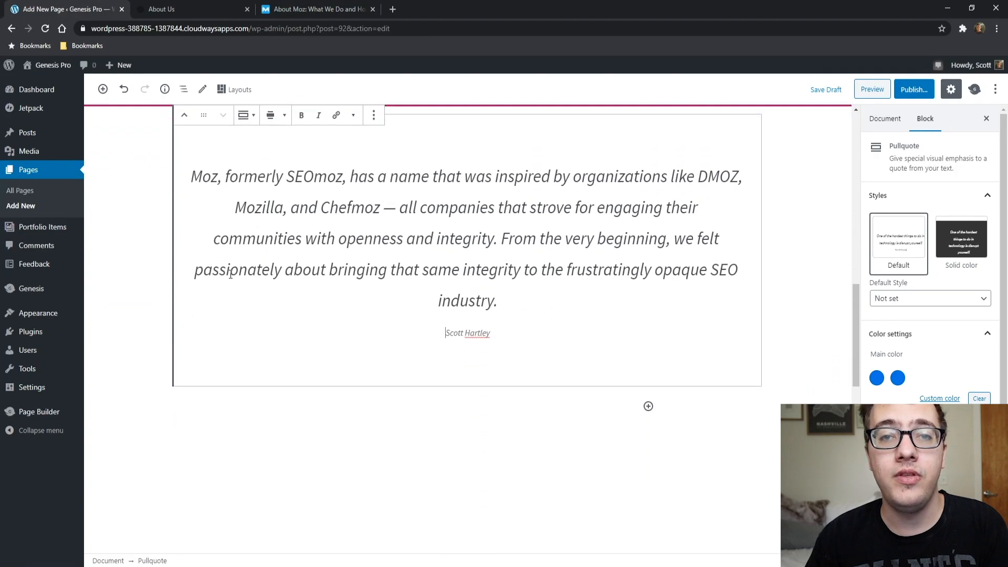
pyautogui.scroll(8, 229, 278)
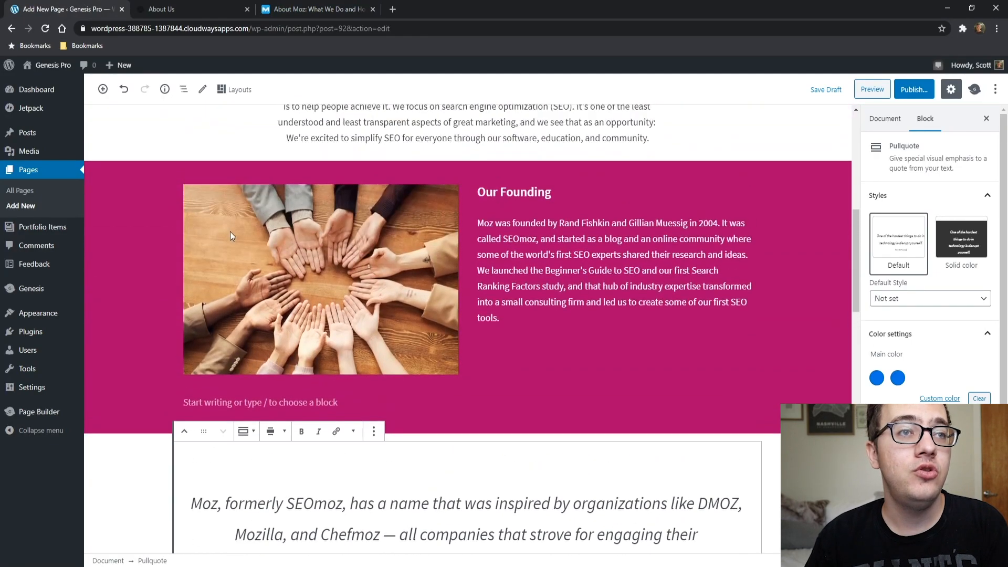